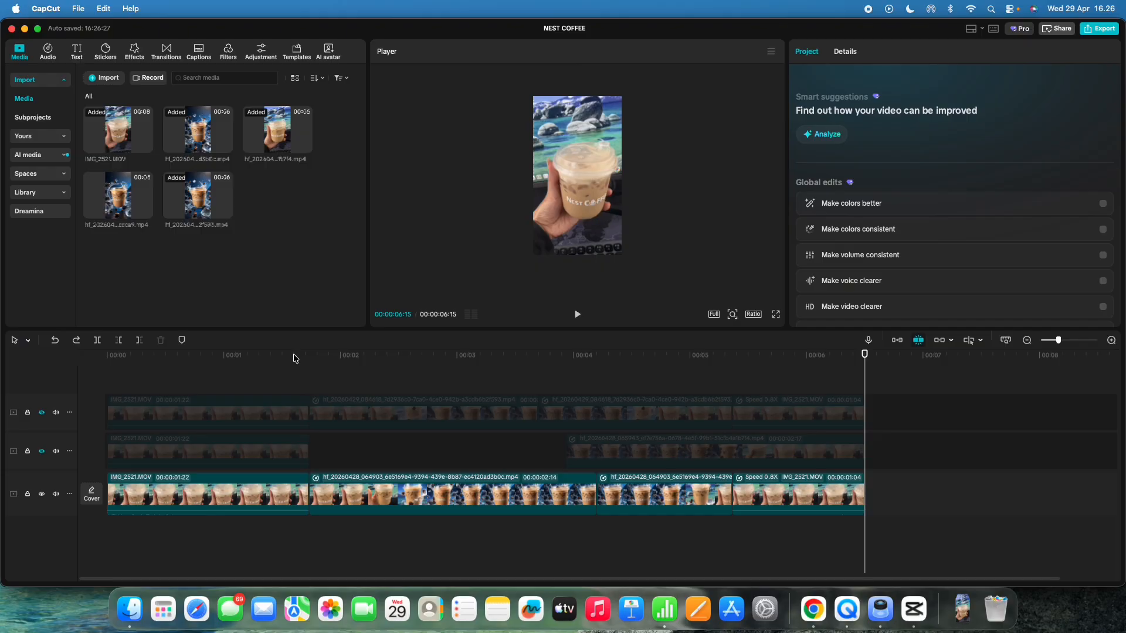
Step: Delete the two middle hf clips from the main track and join the 0.8x speed IMG_2521 clip to the first clip
{"action": "left_click_drag", "start_coordinate": [341, 376], "coordinate": [271, 385]}
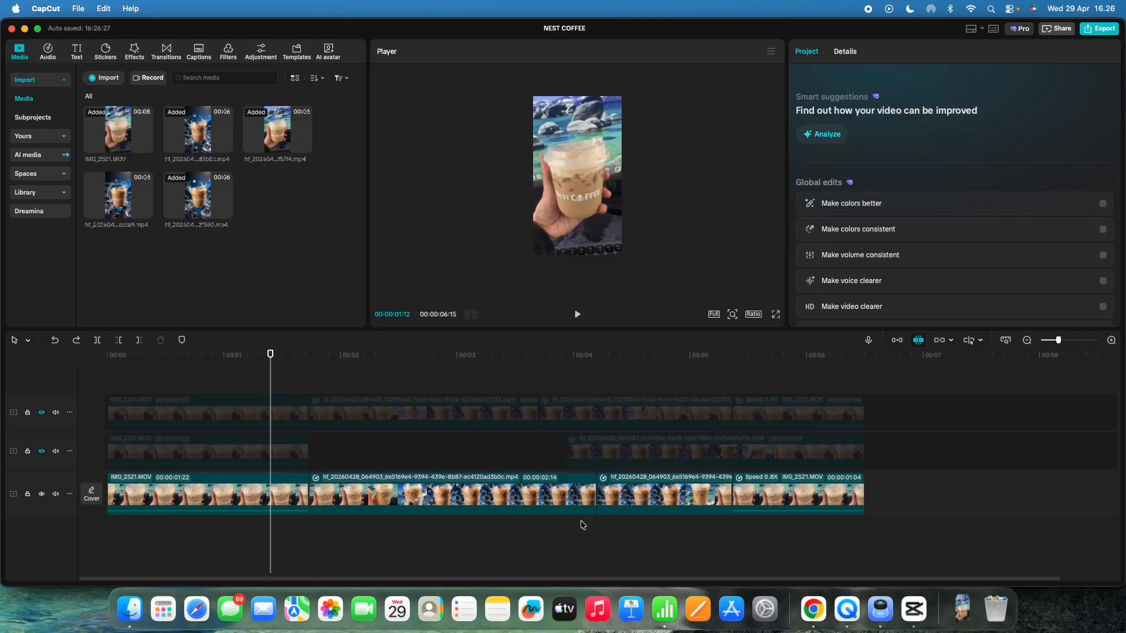
{"action": "left_click_drag", "start_coordinate": [679, 530], "coordinate": [503, 499]}
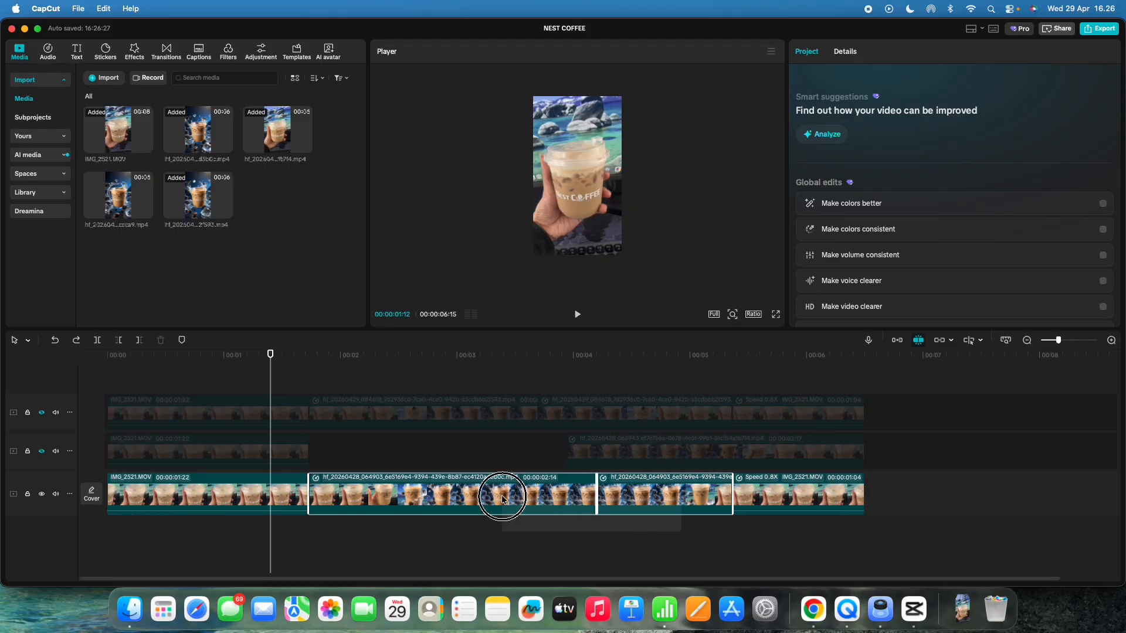
{"action": "left_click_drag", "start_coordinate": [502, 498], "coordinate": [482, 499]}
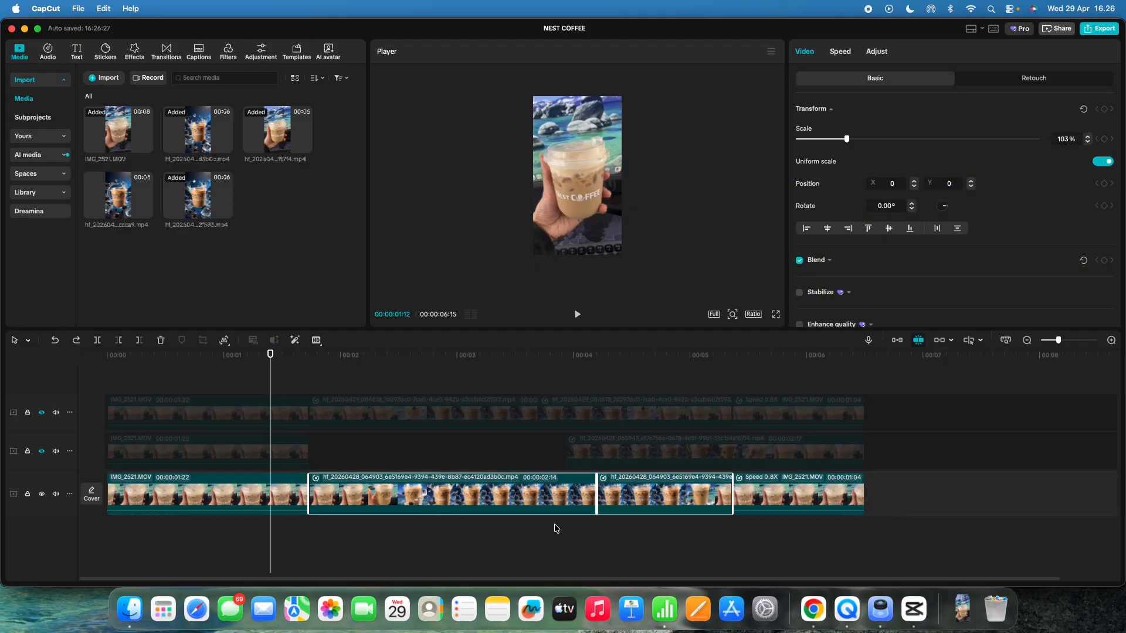
{"action": "key", "text": "Delete"}
{"action": "left_click_drag", "start_coordinate": [765, 502], "coordinate": [352, 499]}
Step: Play back the joined clips to preview the cut between them
{"action": "left_click", "coordinate": [294, 397]}
{"action": "key", "text": "space"}
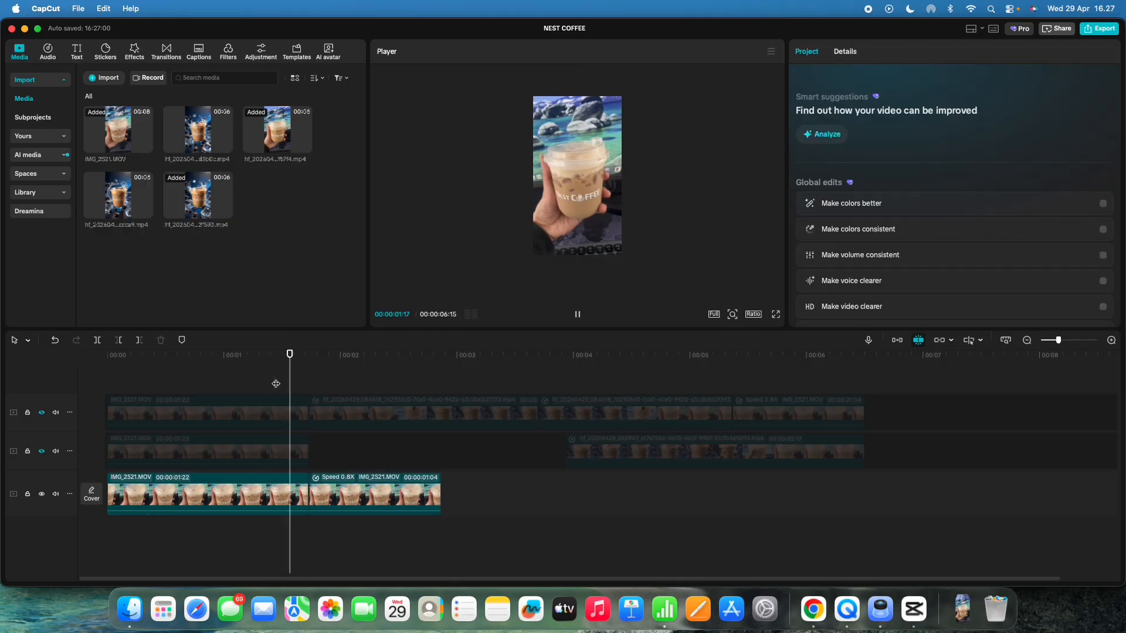
{"action": "key", "text": "space"}
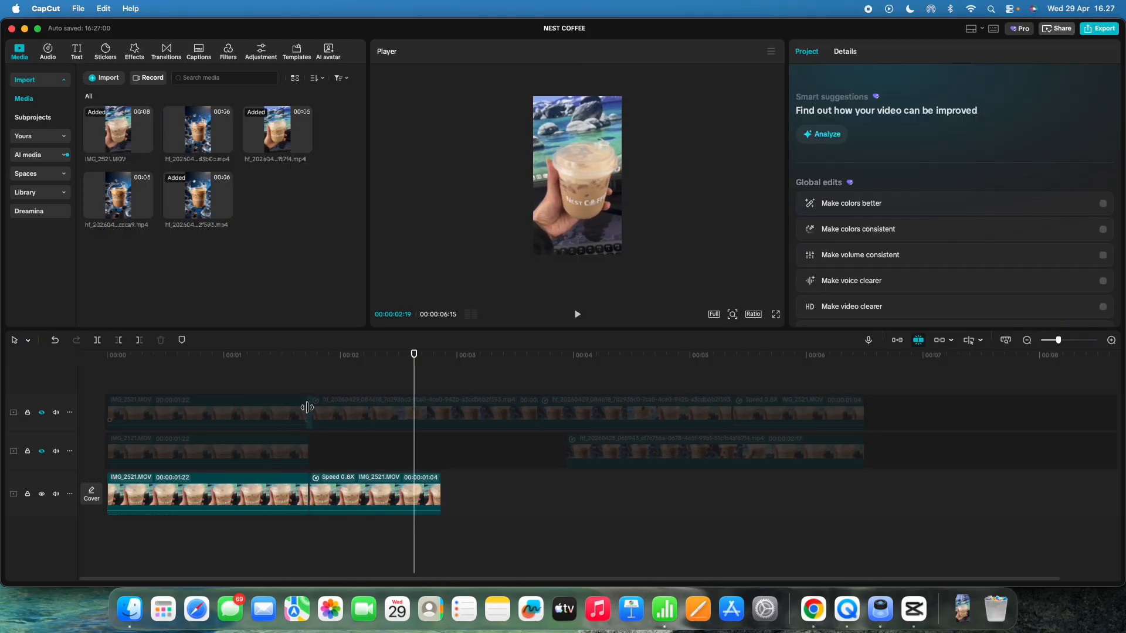
{"action": "left_click", "coordinate": [306, 393]}
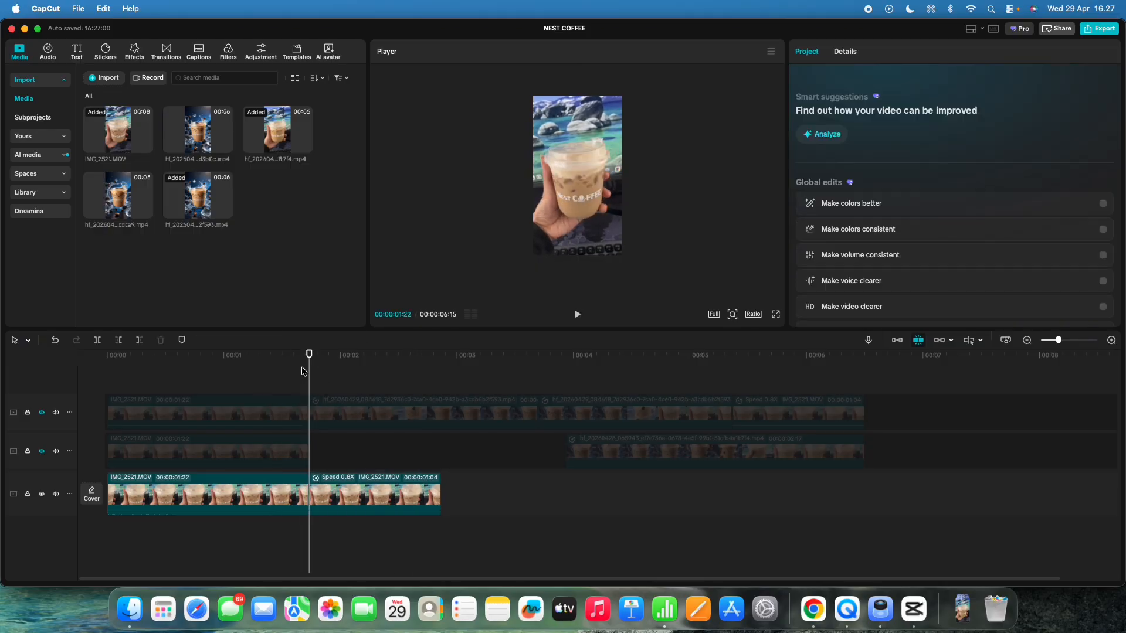
{"action": "left_click_drag", "start_coordinate": [306, 364], "coordinate": [308, 369]}
{"action": "left_click_drag", "start_coordinate": [386, 497], "coordinate": [803, 497]}
{"action": "left_click_drag", "start_coordinate": [272, 367], "coordinate": [251, 373]}
{"action": "key", "text": "space"}
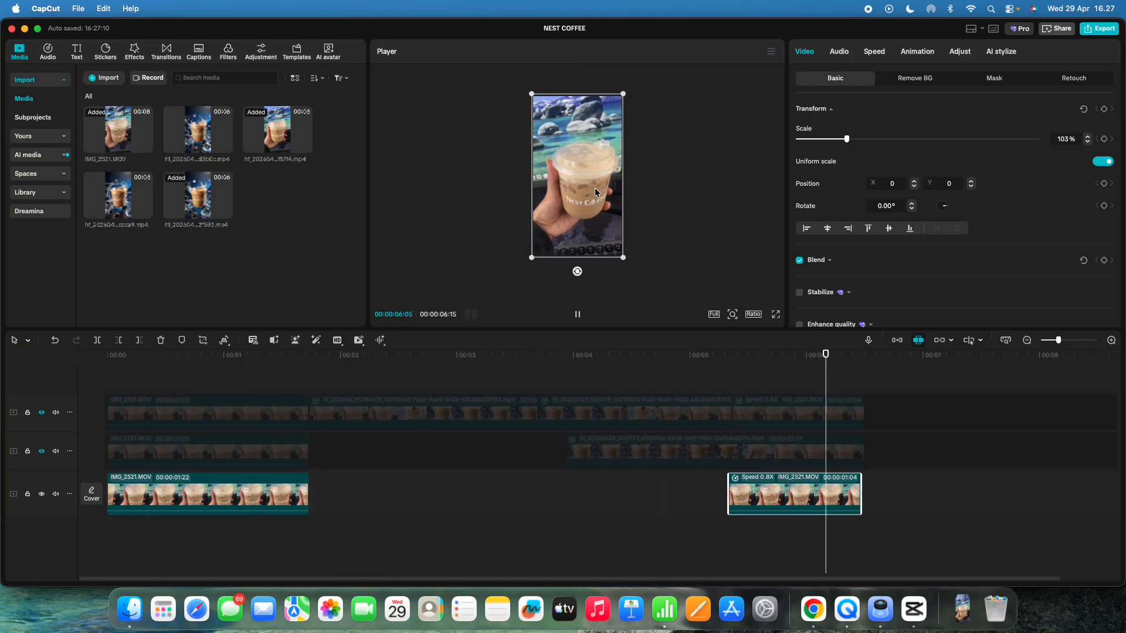
{"action": "key", "text": "space"}
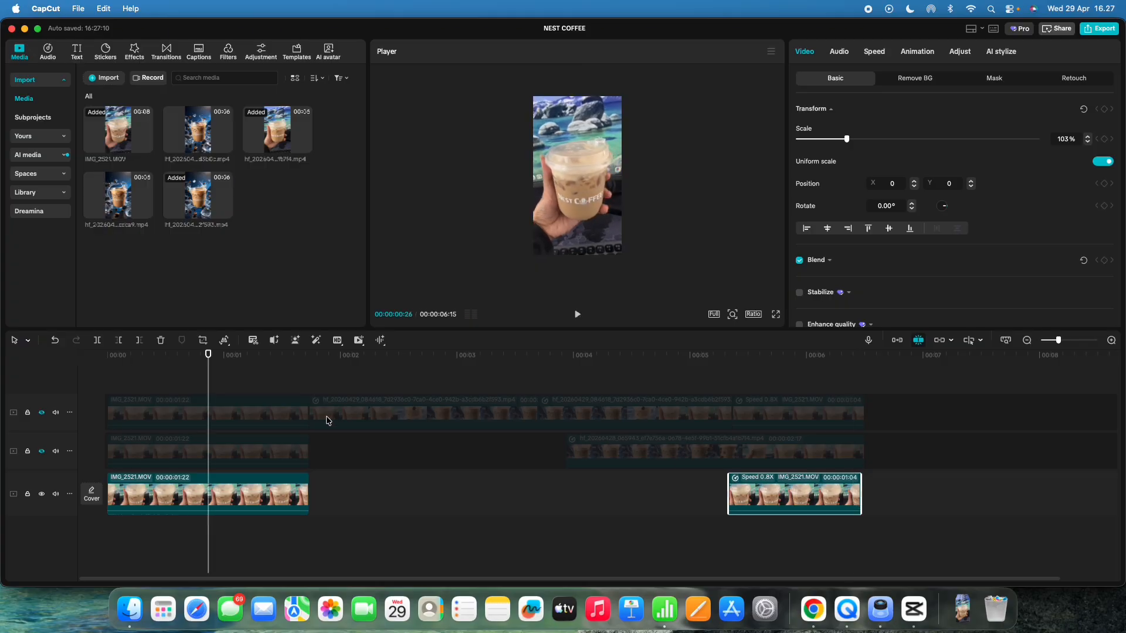
{"action": "left_click_drag", "start_coordinate": [742, 486], "coordinate": [322, 487]}
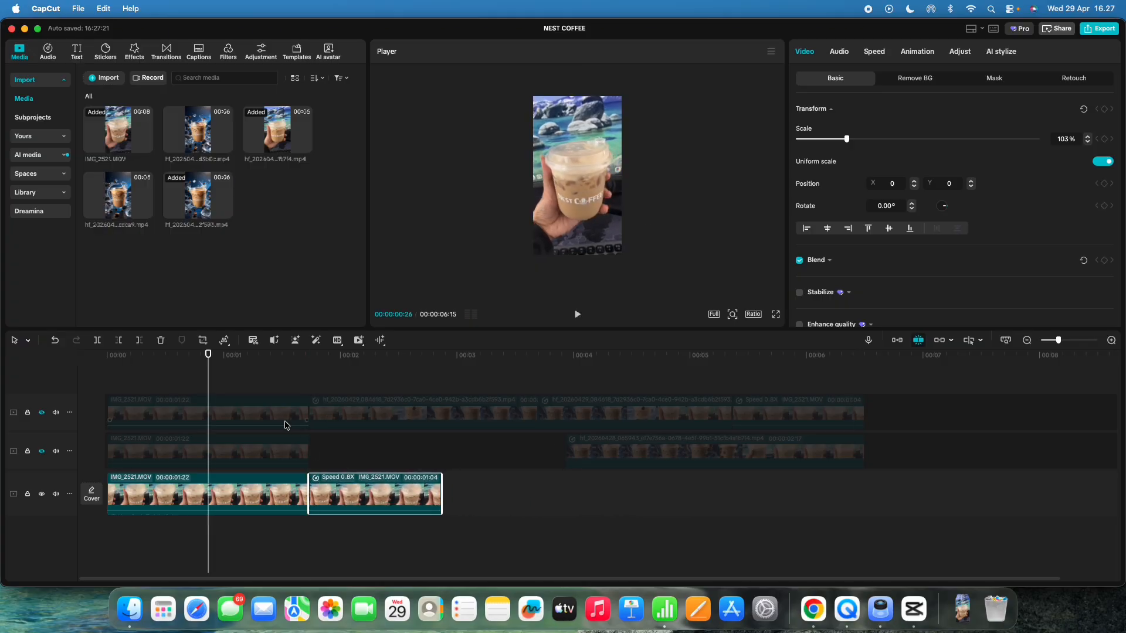
Step: Export a still frame of the first clip at 00:00:01:22 as NEST COFFEE, 1080P PNG, imported into the project
{"action": "left_click", "coordinate": [224, 378]}
{"action": "key", "text": "space"}
{"action": "key", "text": "space"}
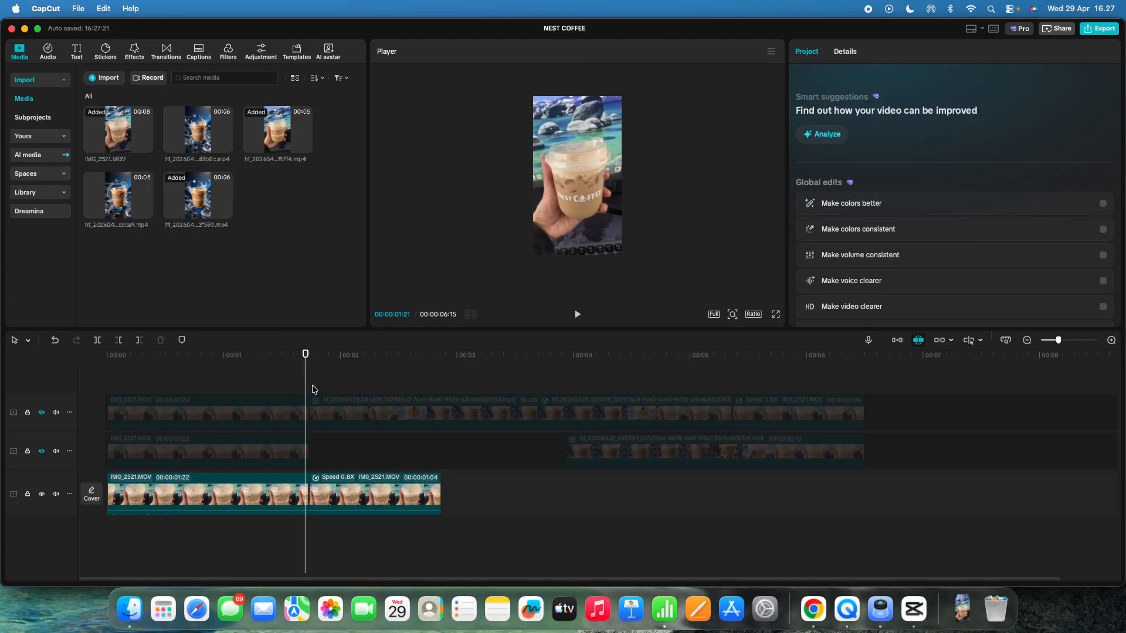
{"action": "left_click_drag", "start_coordinate": [305, 379], "coordinate": [309, 376]}
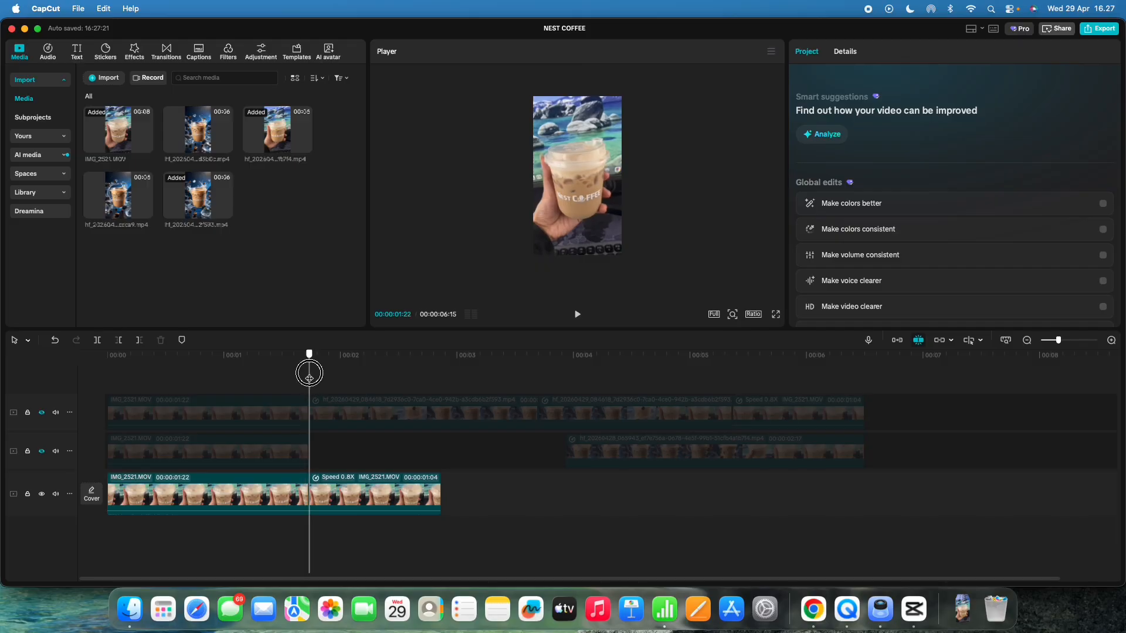
{"action": "left_click", "coordinate": [305, 497]}
{"action": "left_click", "coordinate": [291, 493]}
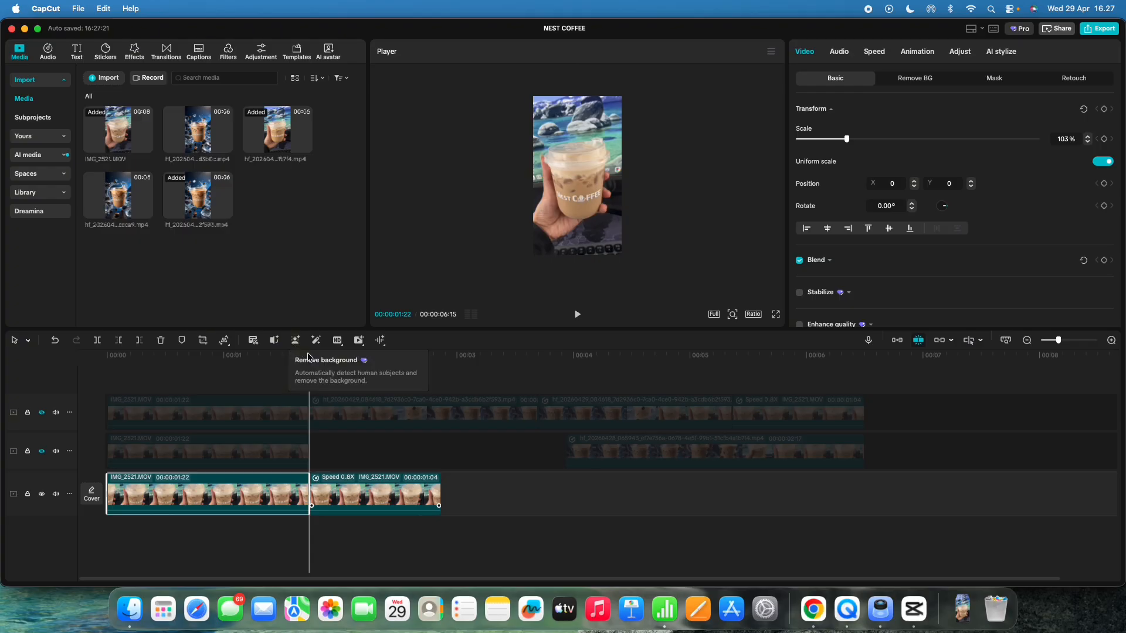
{"action": "left_click", "coordinate": [771, 51]}
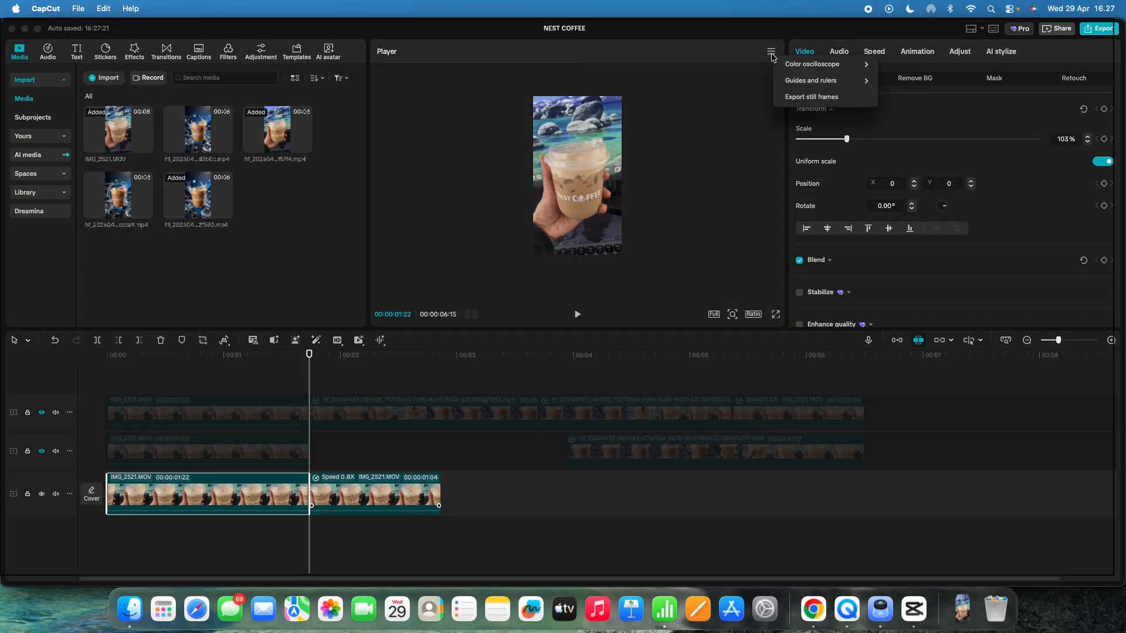
{"action": "left_click", "coordinate": [809, 98]}
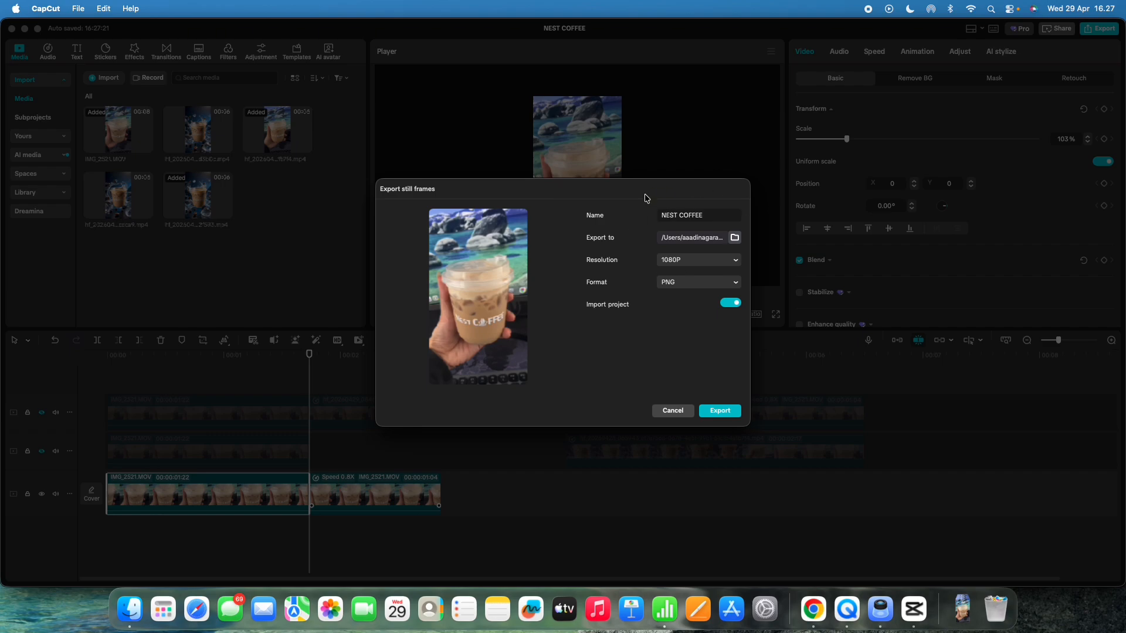
{"action": "left_click", "coordinate": [718, 412]}
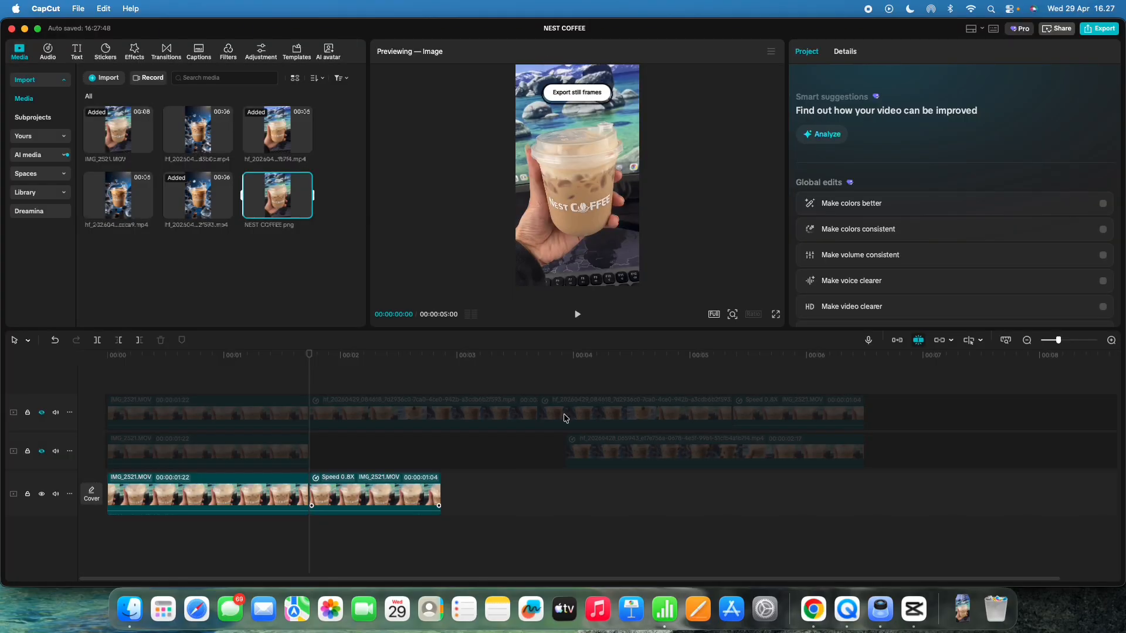
Step: Move the 0.8x speed clip to the end of the main track and unhide the second video track
{"action": "left_click", "coordinate": [354, 476]}
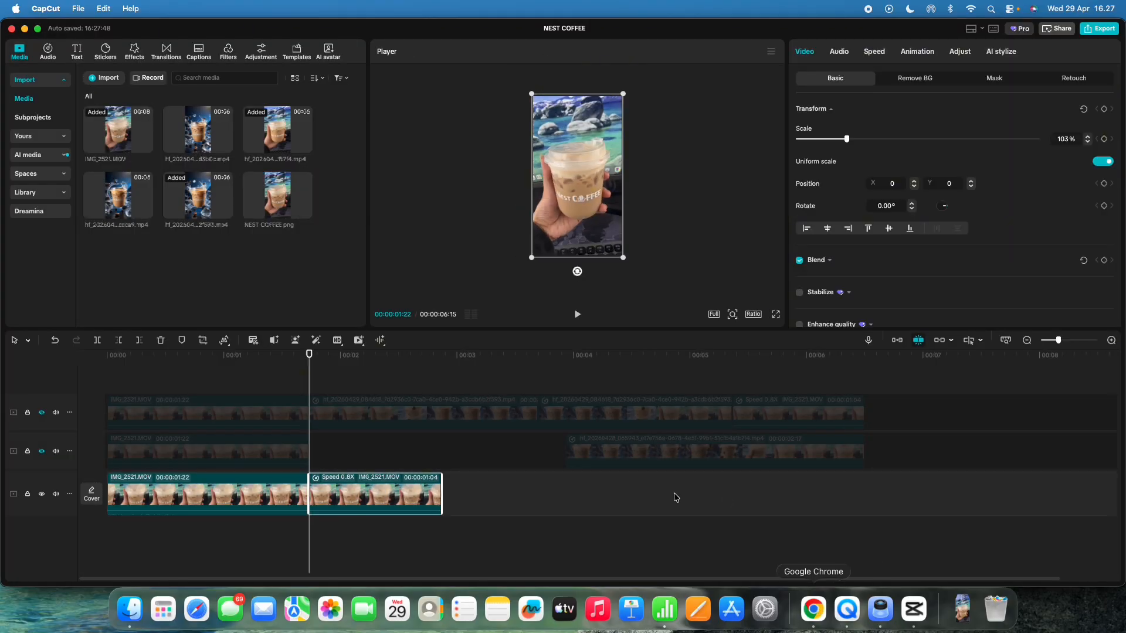
{"action": "left_click_drag", "start_coordinate": [390, 486], "coordinate": [817, 490]}
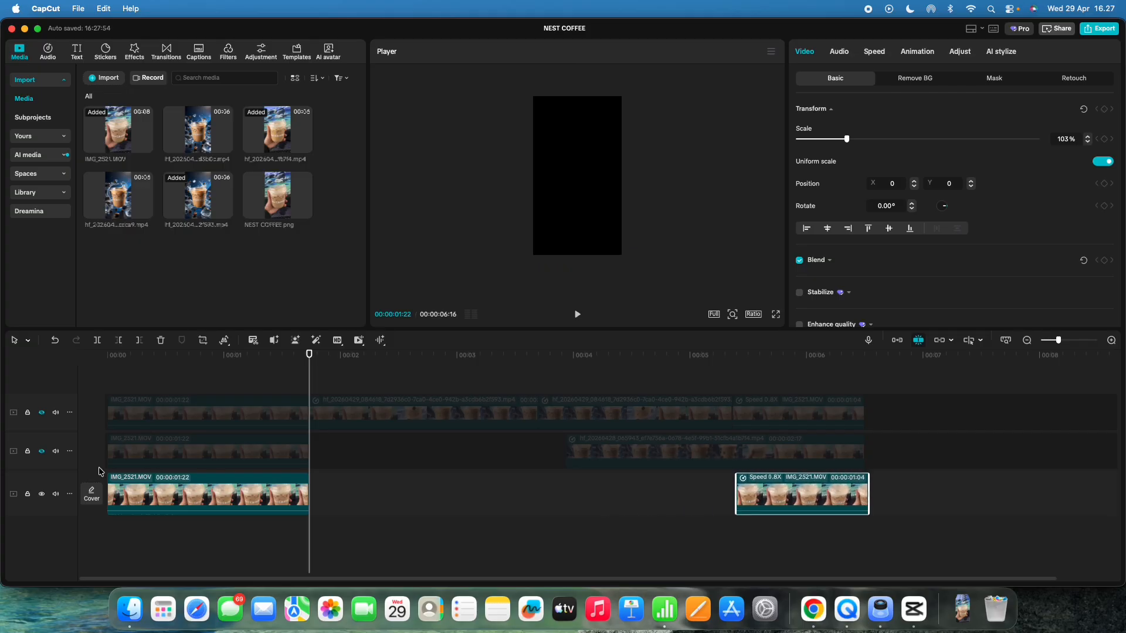
{"action": "left_click", "coordinate": [41, 451]}
{"action": "left_click_drag", "start_coordinate": [310, 366], "coordinate": [639, 378]}
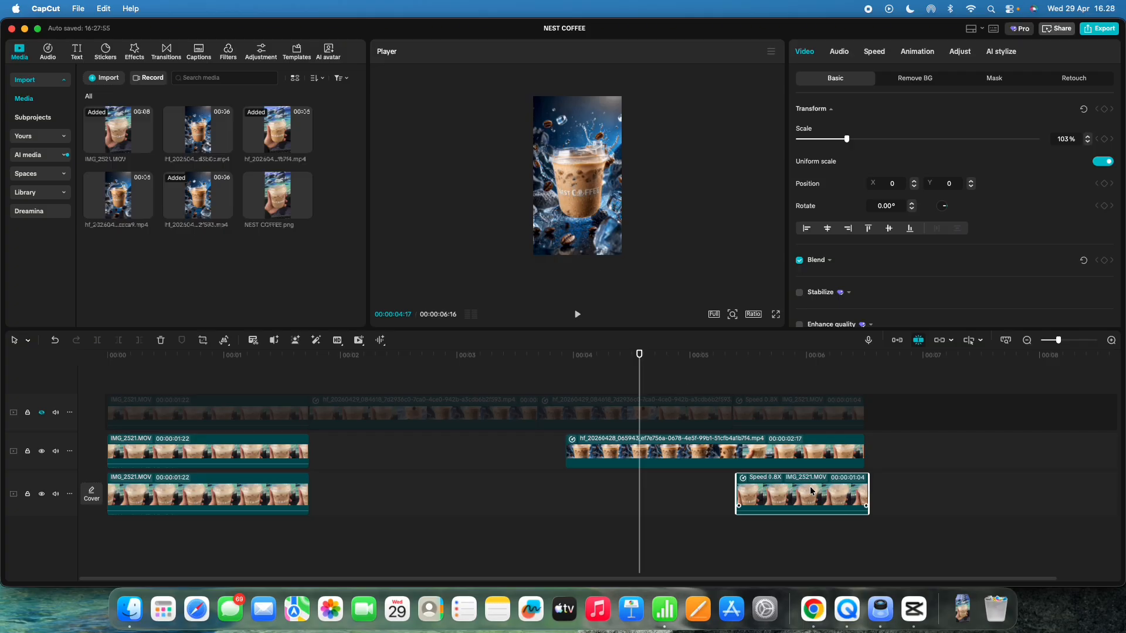
Step: Switch to Chrome and copy the Prompt Image text from the Notion page
{"action": "left_click", "coordinate": [813, 610]}
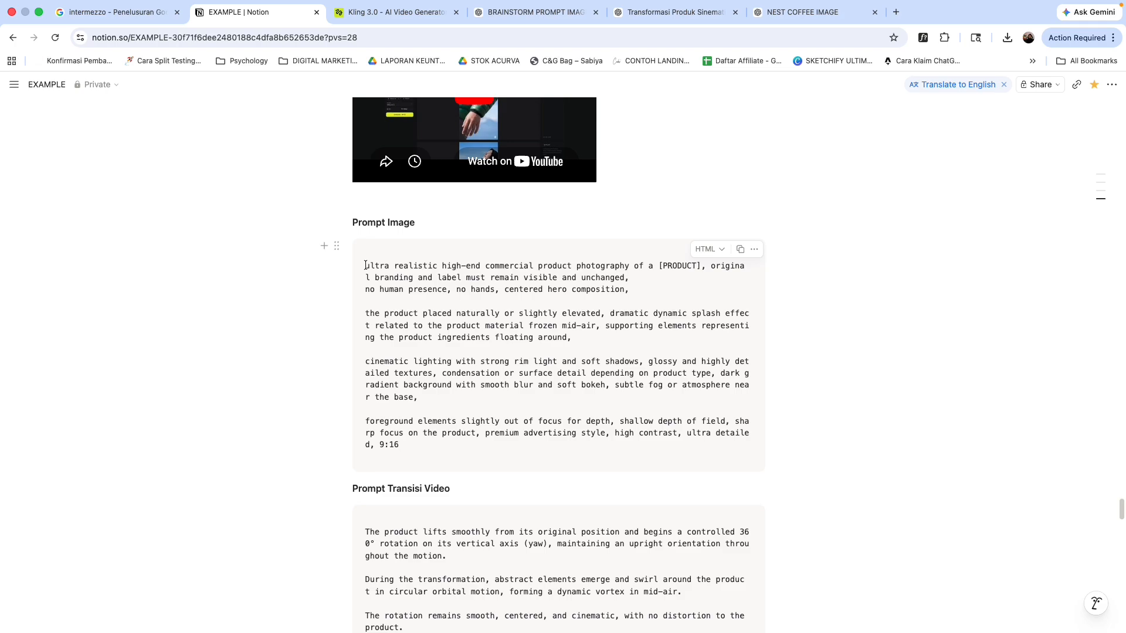
{"action": "left_click_drag", "start_coordinate": [365, 265], "coordinate": [476, 437]}
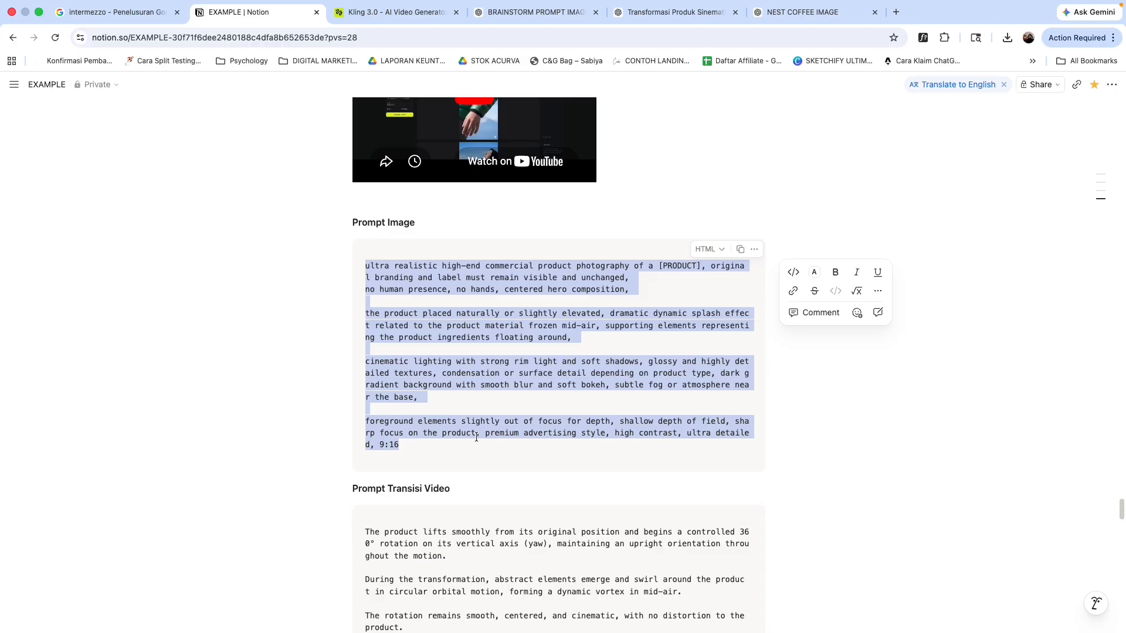
{"action": "key", "text": "super+c"}
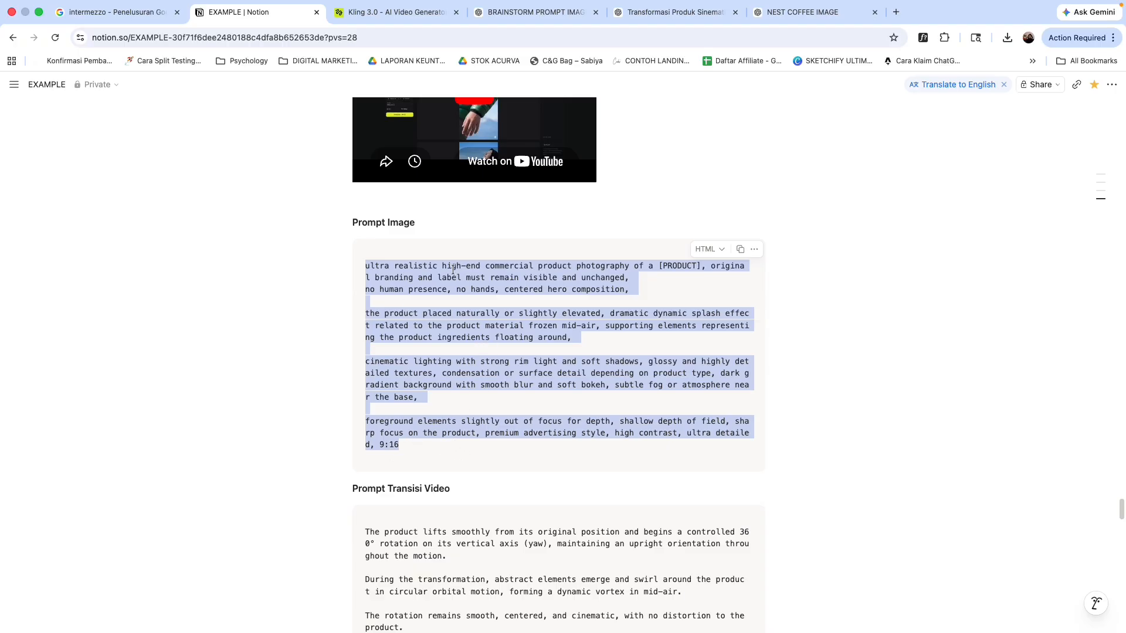
Step: Open the NEST COFFEE IMAGE ChatGPT conversation and review the prompt and generated images
{"action": "left_click", "coordinate": [526, 19]}
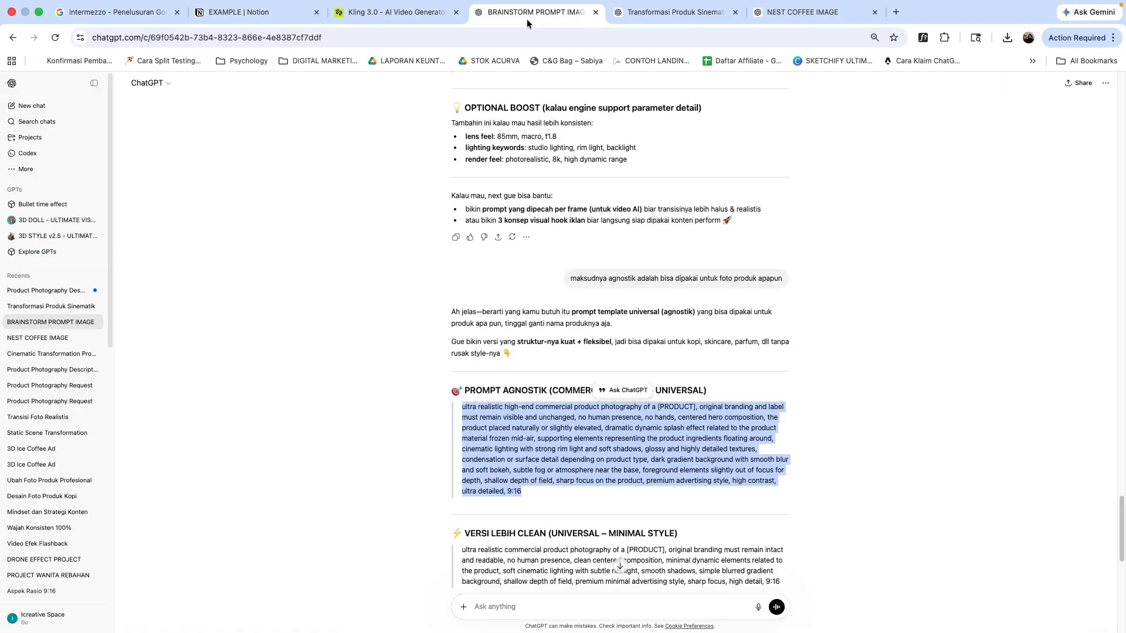
{"action": "left_click", "coordinate": [667, 15]}
{"action": "left_click", "coordinate": [795, 18]}
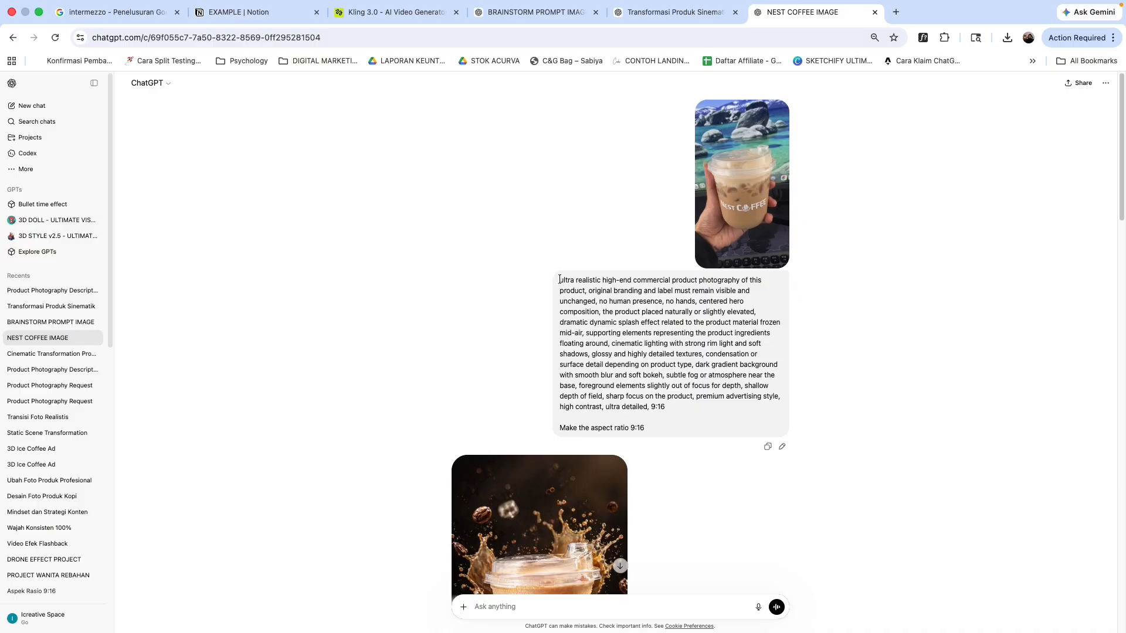
{"action": "scroll", "coordinate": [670, 434], "scroll_direction": "down", "scroll_amount": 4}
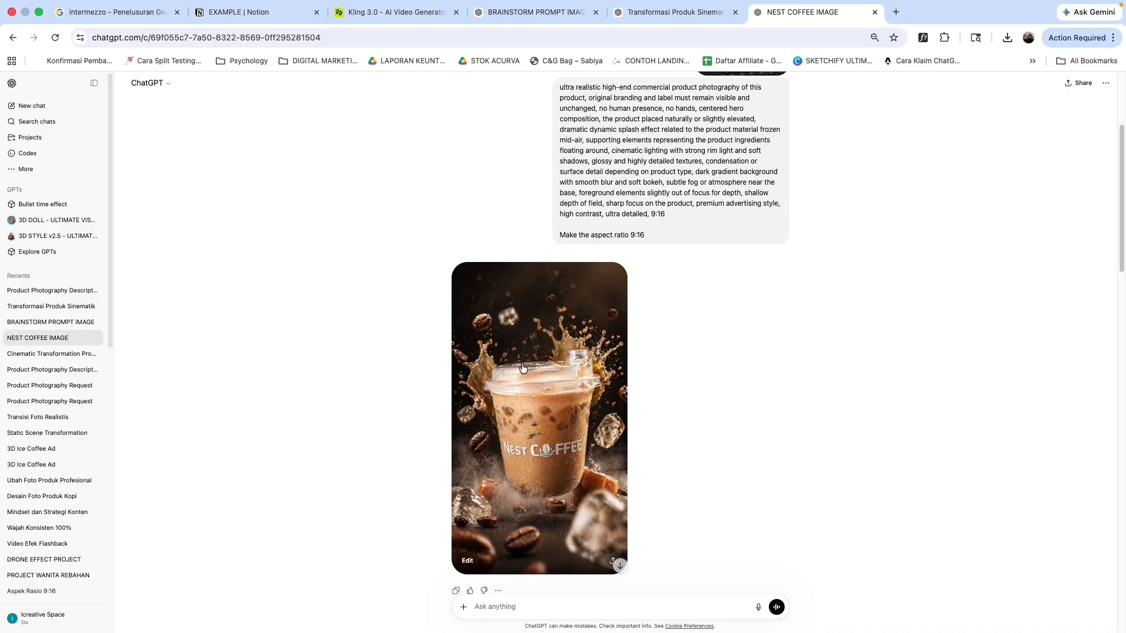
{"action": "scroll", "coordinate": [542, 393], "scroll_direction": "down", "scroll_amount": 1}
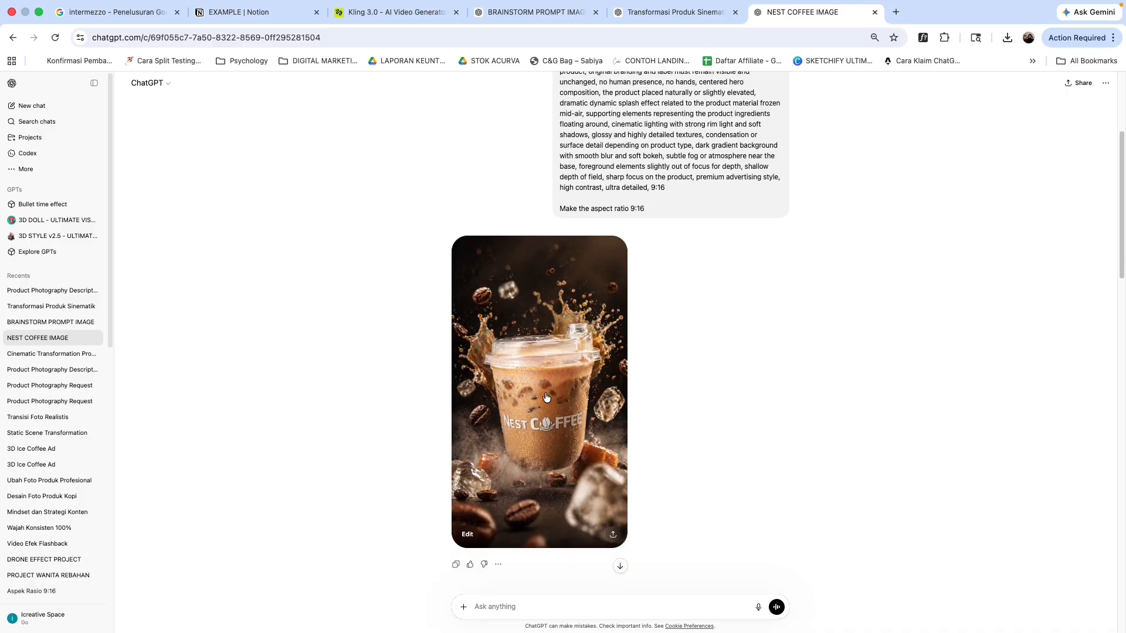
{"action": "scroll", "coordinate": [674, 293], "scroll_direction": "up", "scroll_amount": 3}
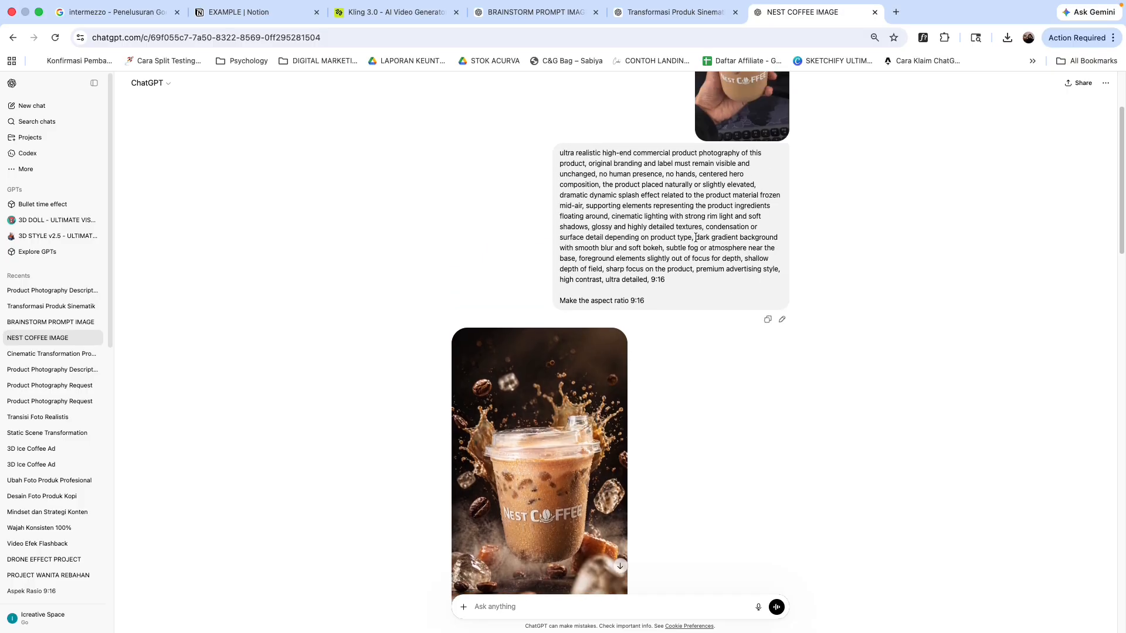
{"action": "scroll", "coordinate": [683, 225], "scroll_direction": "down", "scroll_amount": 1}
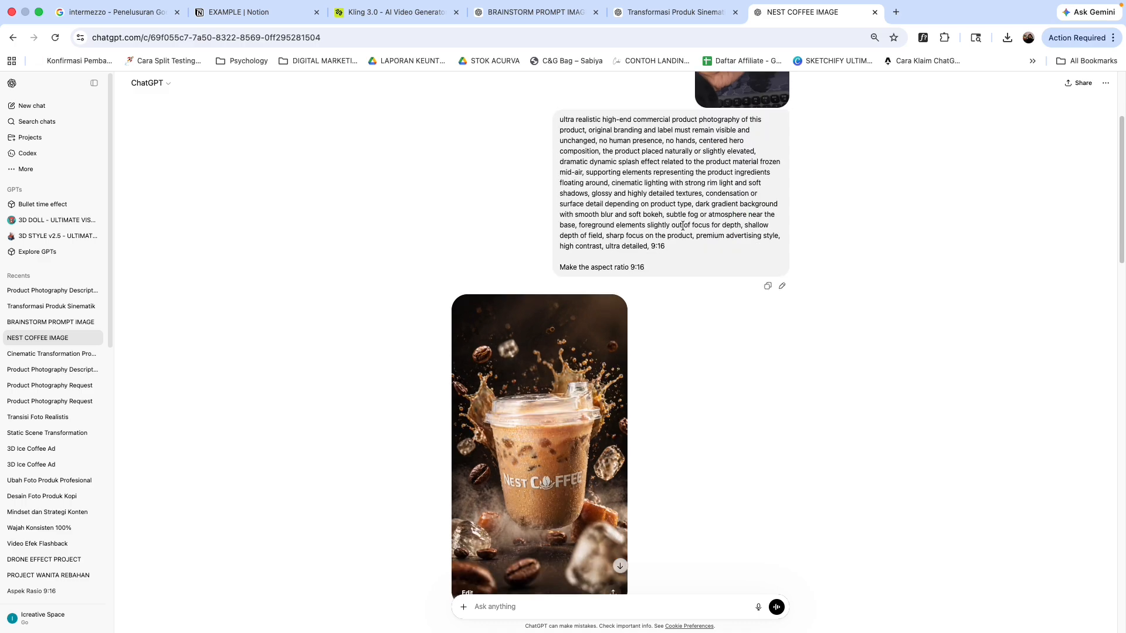
{"action": "scroll", "coordinate": [693, 364], "scroll_direction": "down", "scroll_amount": 12}
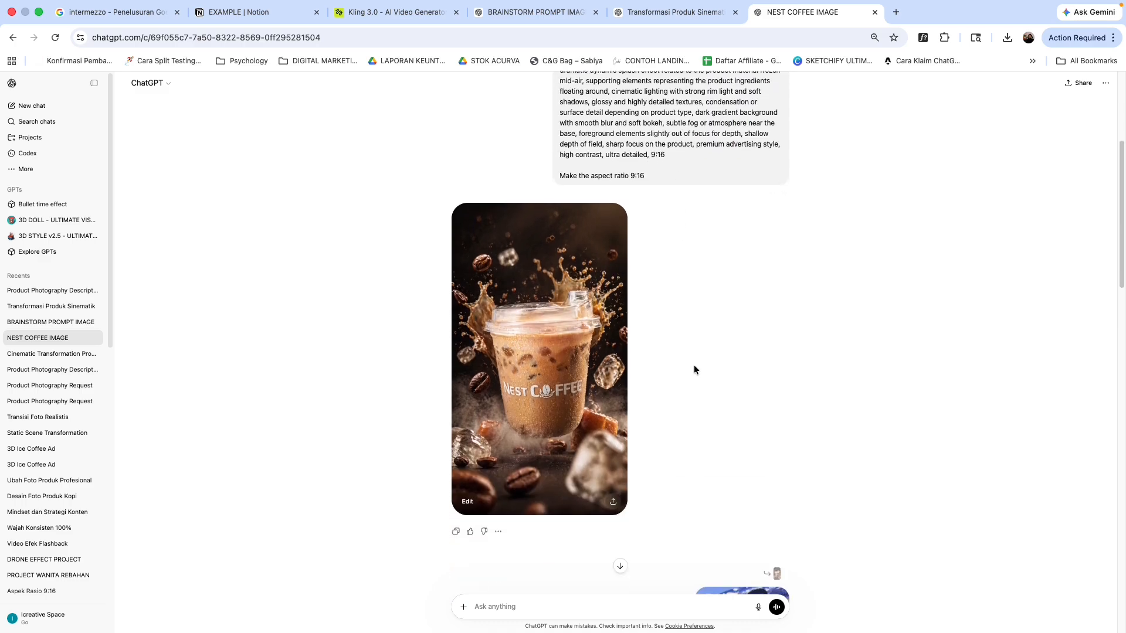
{"action": "scroll", "coordinate": [815, 368], "scroll_direction": "down", "scroll_amount": 2}
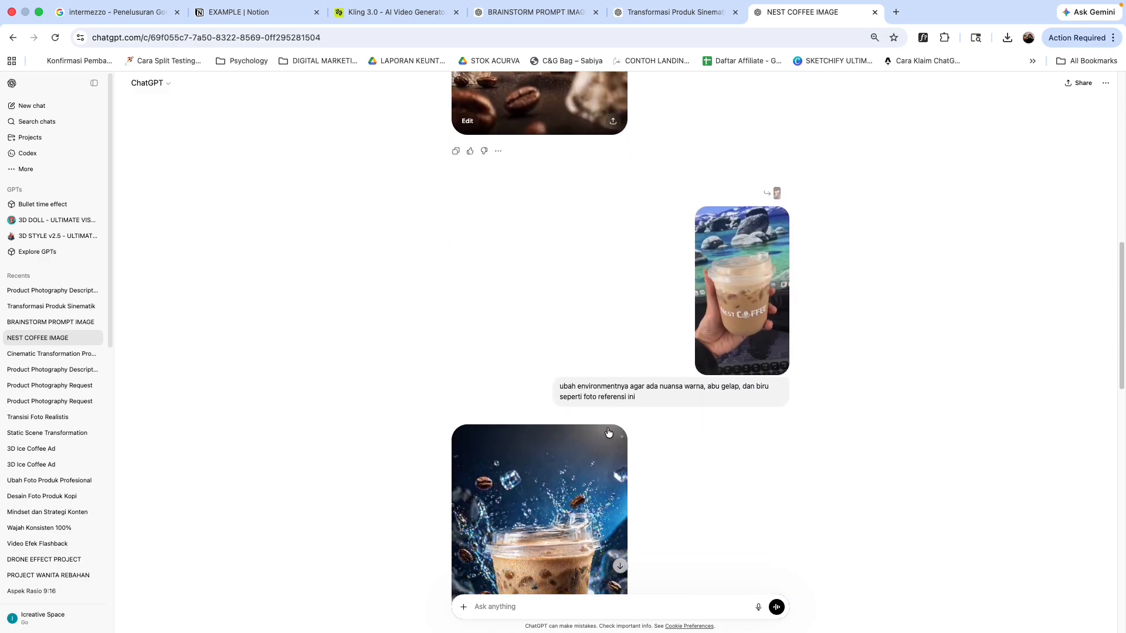
{"action": "scroll", "coordinate": [463, 379], "scroll_direction": "up", "scroll_amount": 5}
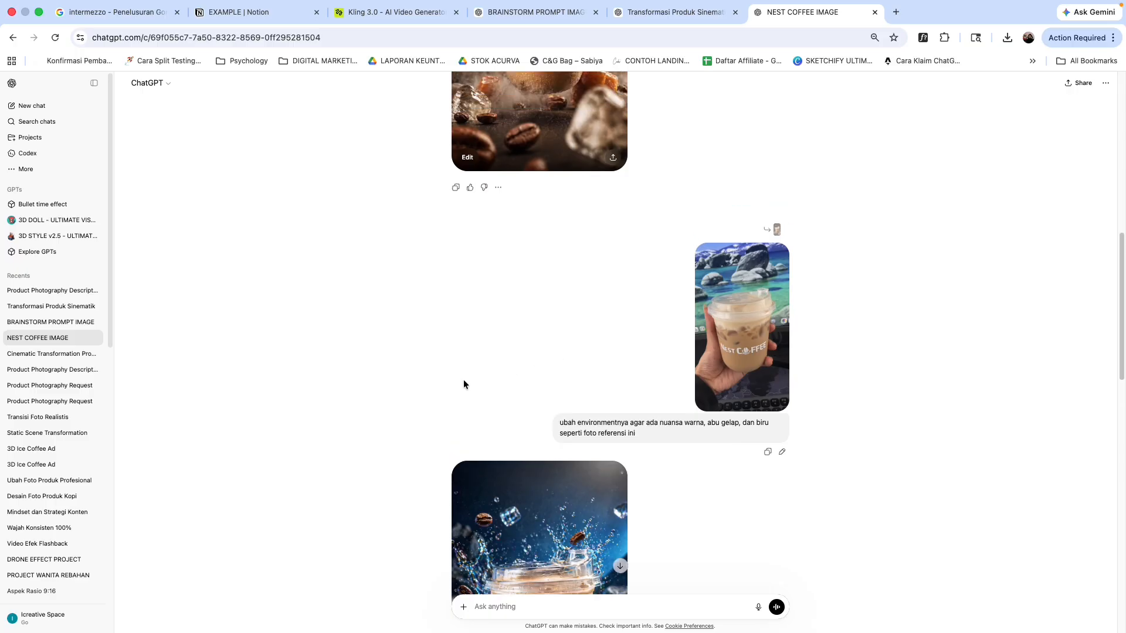
{"action": "scroll", "coordinate": [536, 361], "scroll_direction": "down", "scroll_amount": 6}
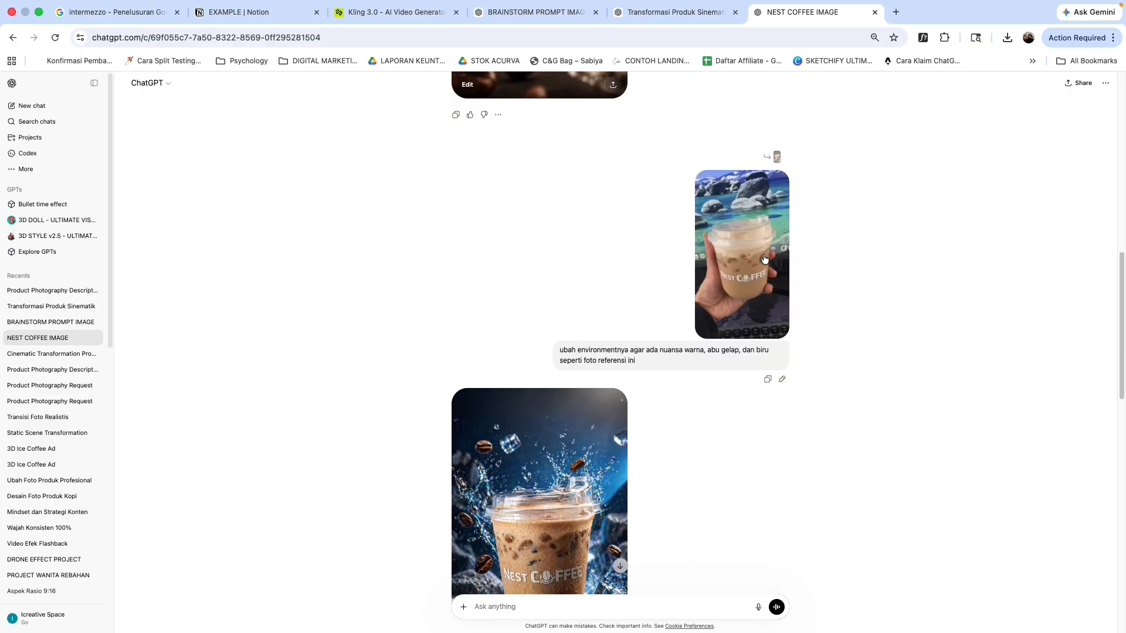
{"action": "scroll", "coordinate": [584, 291], "scroll_direction": "up", "scroll_amount": 1}
{"action": "scroll", "coordinate": [584, 292], "scroll_direction": "up", "scroll_amount": 1}
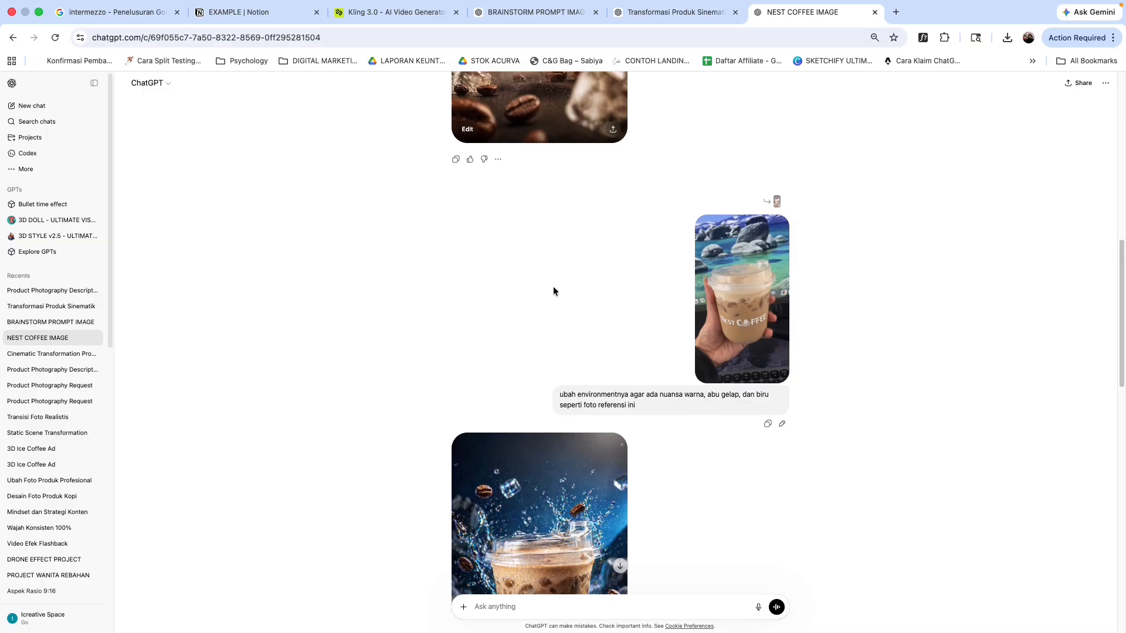
{"action": "scroll", "coordinate": [553, 289], "scroll_direction": "up", "scroll_amount": 3}
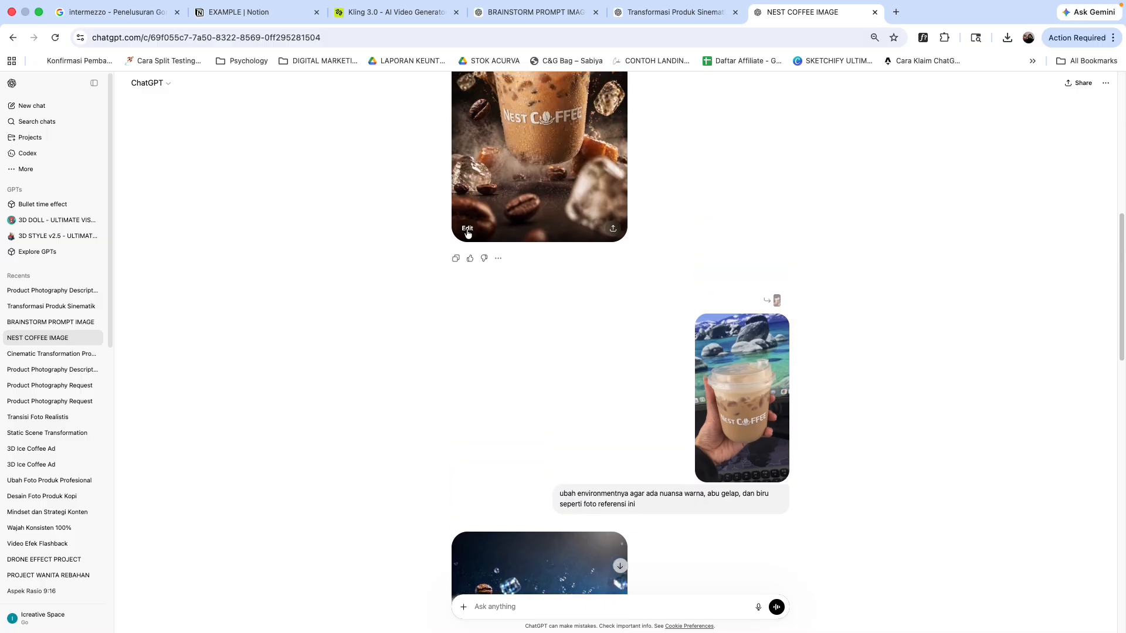
Step: Open the first generated coffee image in the image edit view and close it again
{"action": "left_click", "coordinate": [468, 230]}
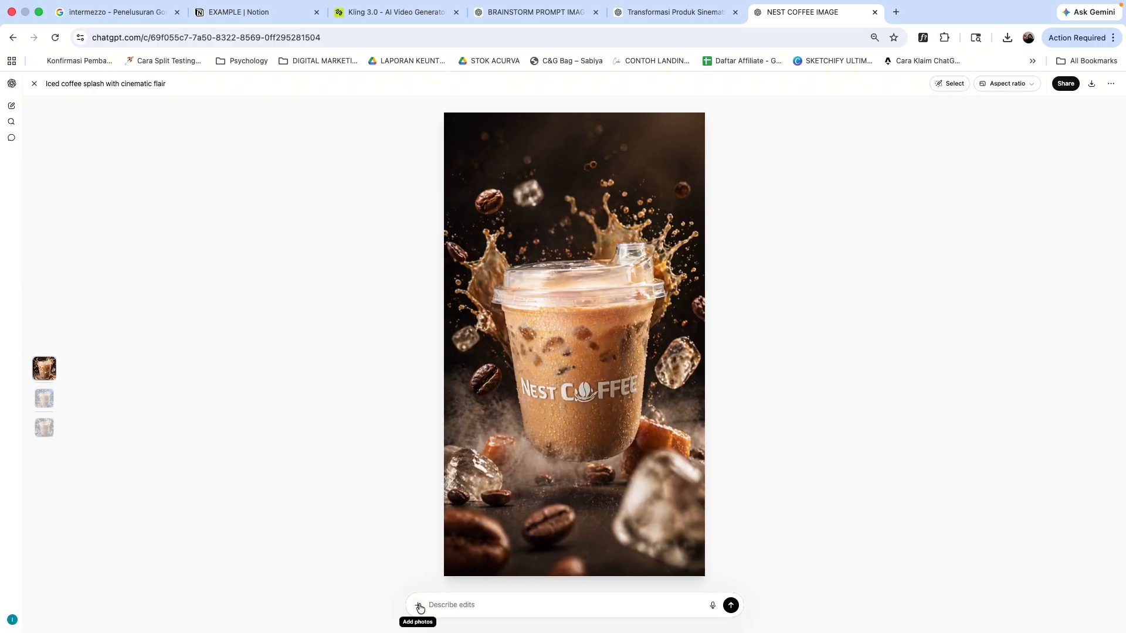
{"action": "left_click", "coordinate": [420, 608]}
{"action": "key", "text": "Escape"}
{"action": "key", "text": "Escape"}
{"action": "scroll", "coordinate": [674, 468], "scroll_direction": "down", "scroll_amount": 2}
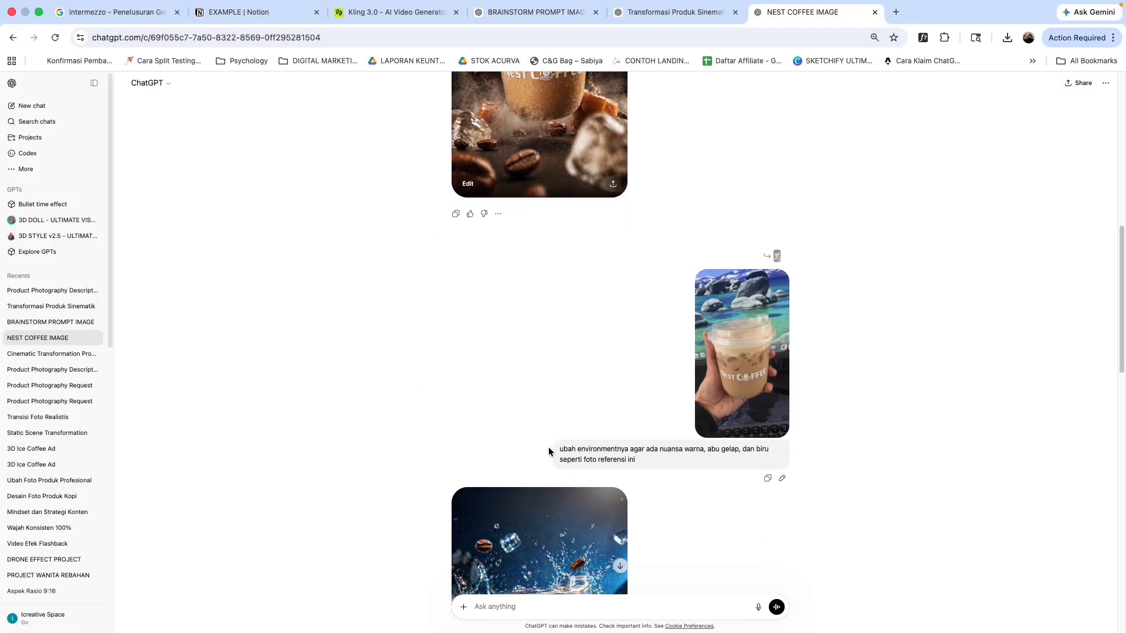
Step: Scroll through the NEST COFFEE IMAGE conversation to review the reference photo, the prompt and the blue-toned generated coffee image
{"action": "scroll", "coordinate": [700, 465], "scroll_direction": "down", "scroll_amount": 3}
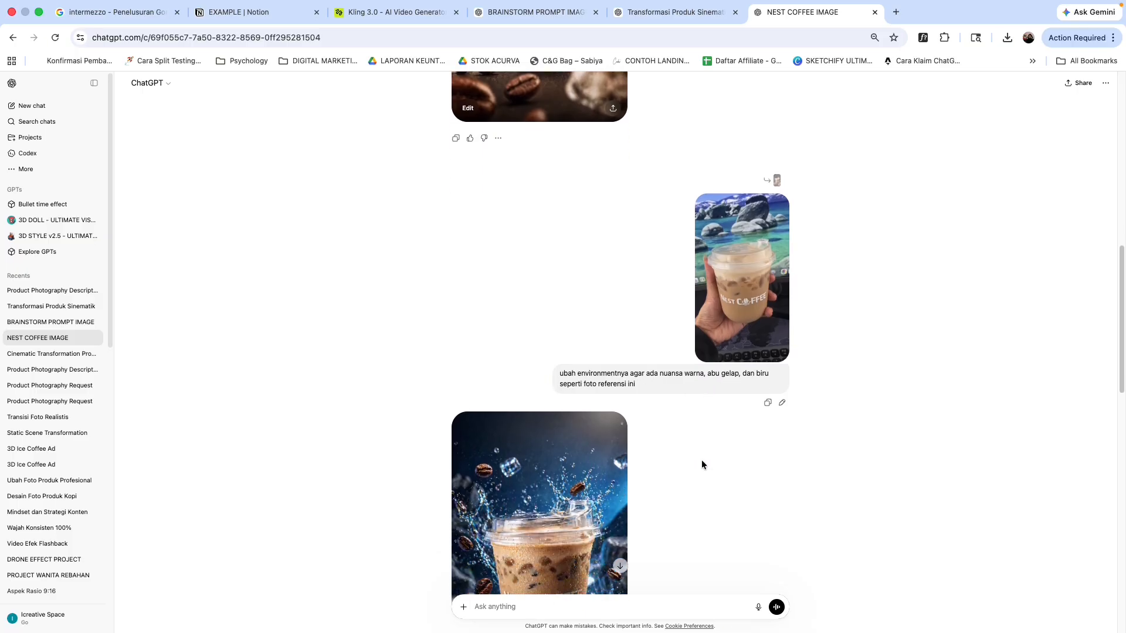
{"action": "scroll", "coordinate": [771, 437], "scroll_direction": "down", "scroll_amount": 5}
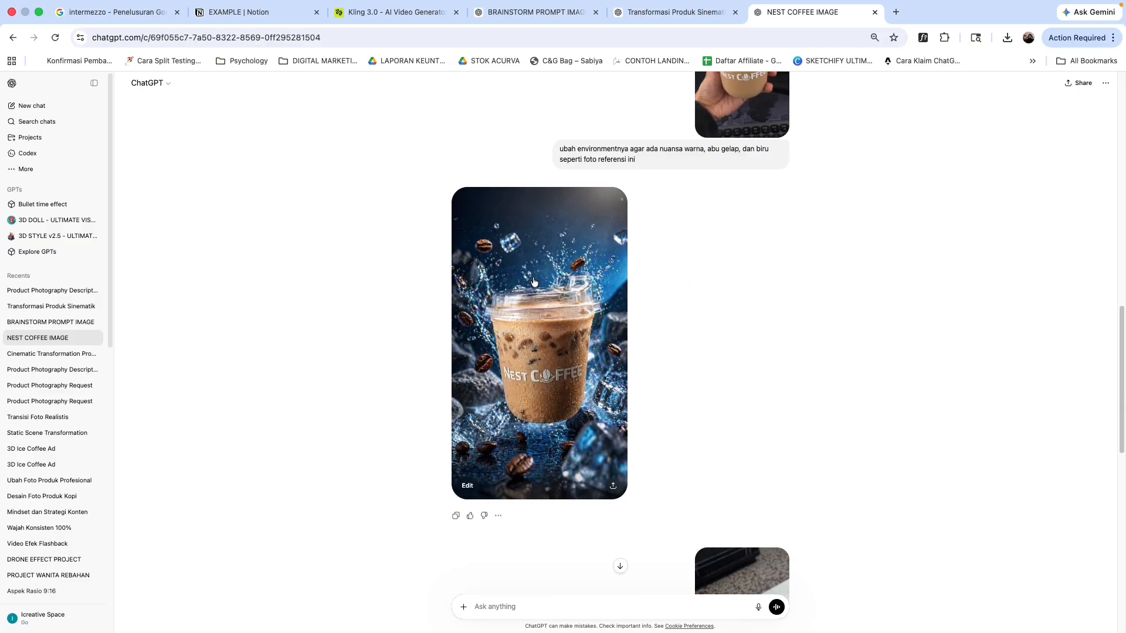
{"action": "scroll", "coordinate": [545, 297], "scroll_direction": "up", "scroll_amount": 1}
{"action": "scroll", "coordinate": [543, 437], "scroll_direction": "up", "scroll_amount": 5}
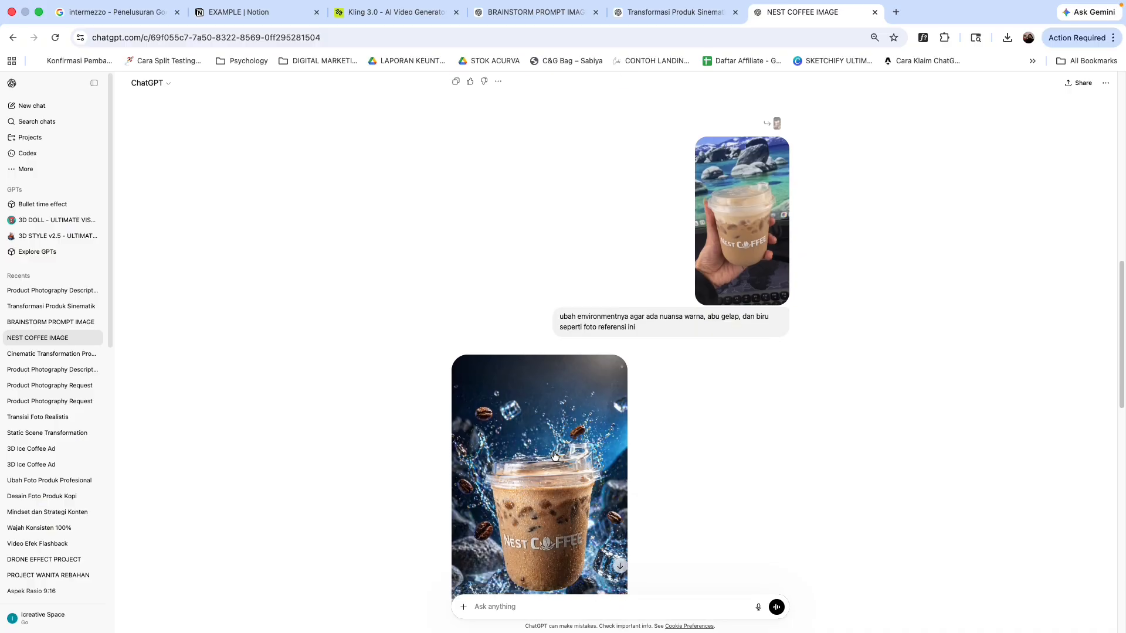
Step: Switch to the EXAMPLE Notion page and select the full Prompt Transisi Video text
{"action": "left_click", "coordinate": [413, 17]}
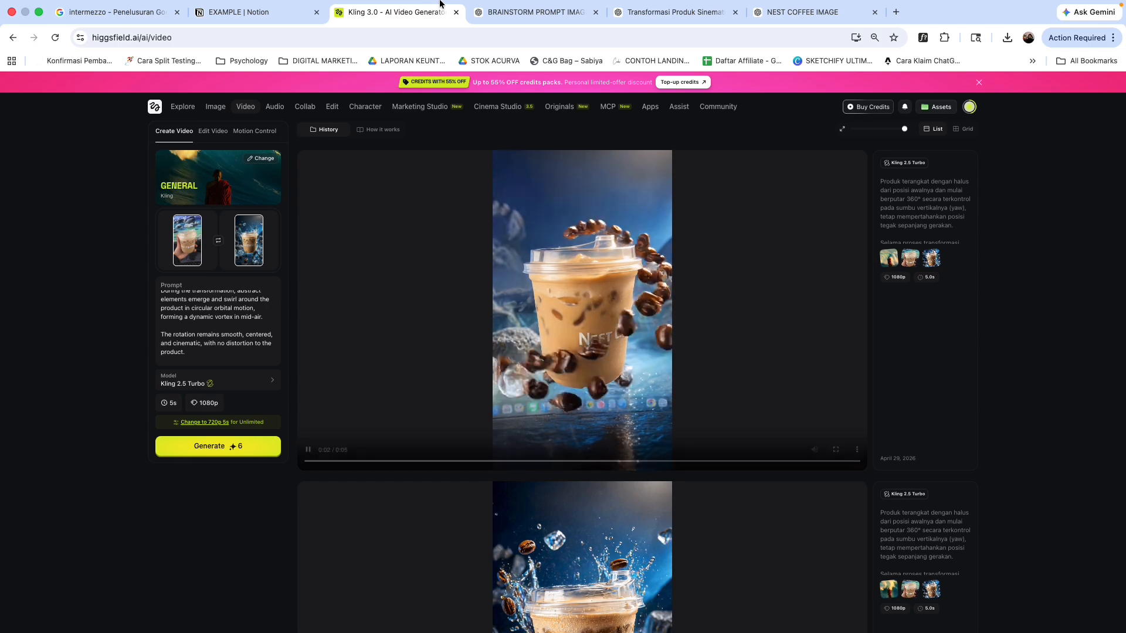
{"action": "left_click", "coordinate": [812, 13]}
{"action": "left_click", "coordinate": [537, 13]}
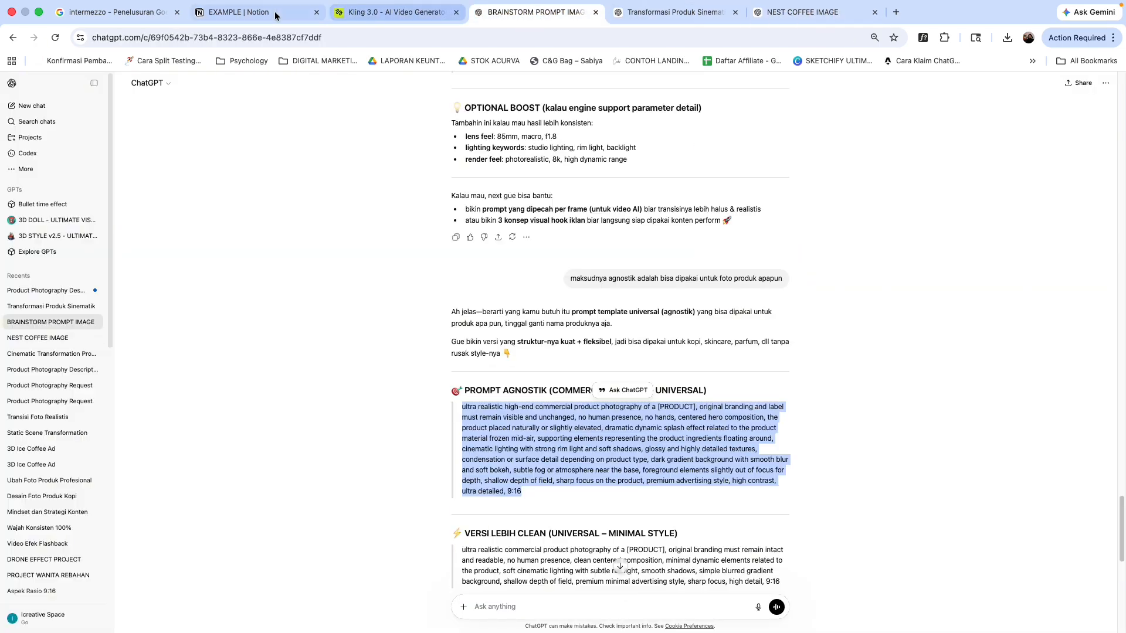
{"action": "left_click", "coordinate": [252, 11]}
{"action": "left_click", "coordinate": [322, 419]}
{"action": "scroll", "coordinate": [344, 420], "scroll_direction": "down", "scroll_amount": 5}
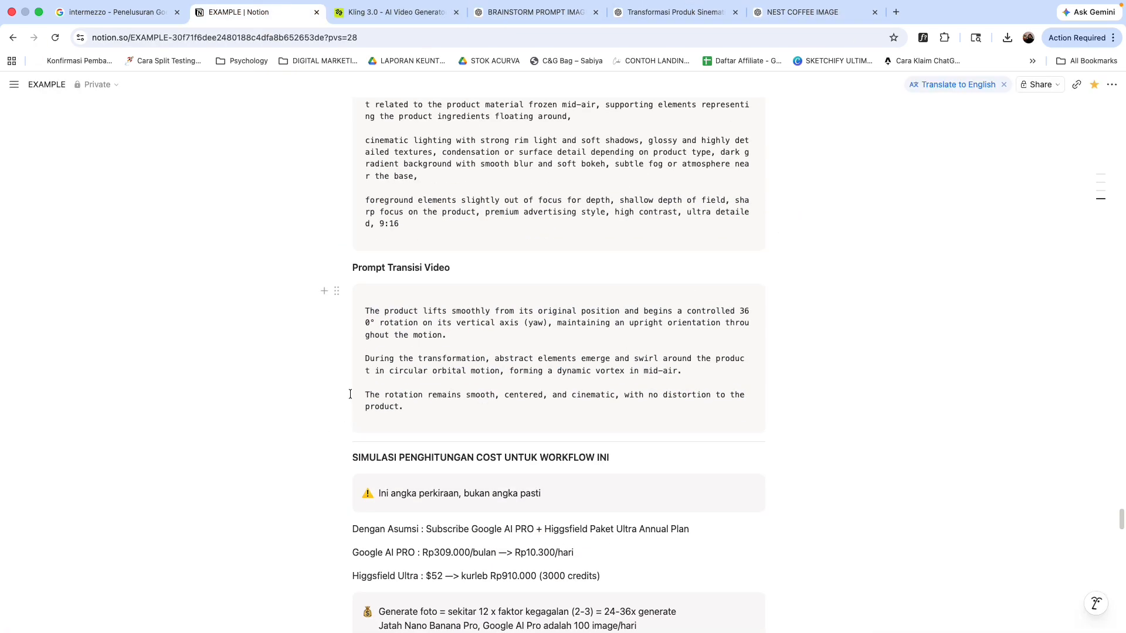
{"action": "scroll", "coordinate": [366, 318], "scroll_direction": "up", "scroll_amount": 3}
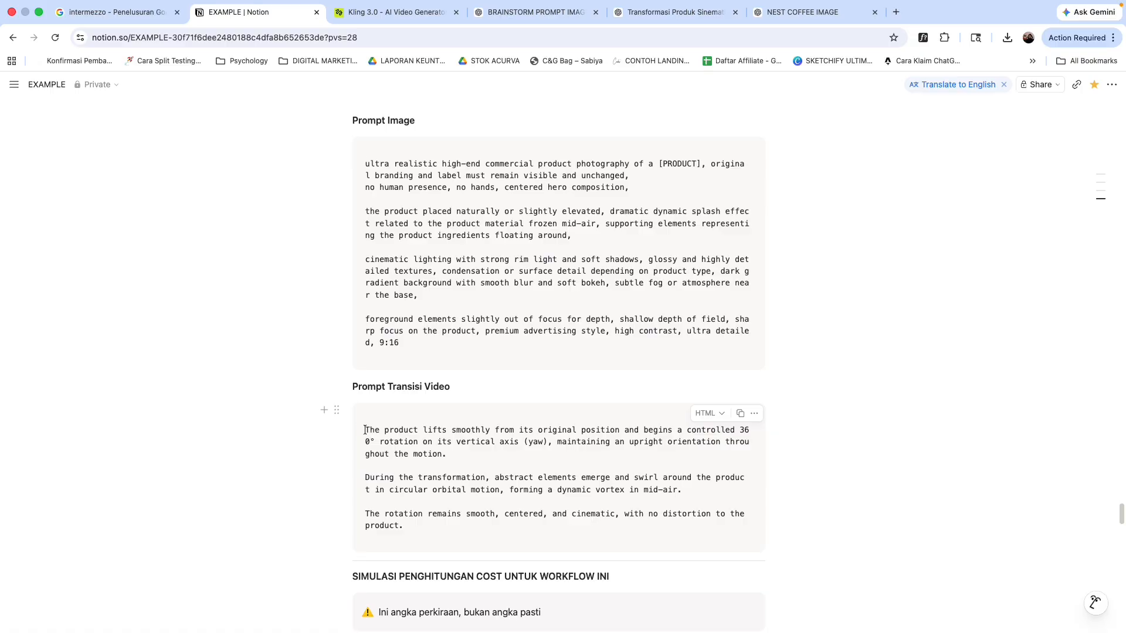
{"action": "left_click_drag", "start_coordinate": [364, 430], "coordinate": [427, 535]}
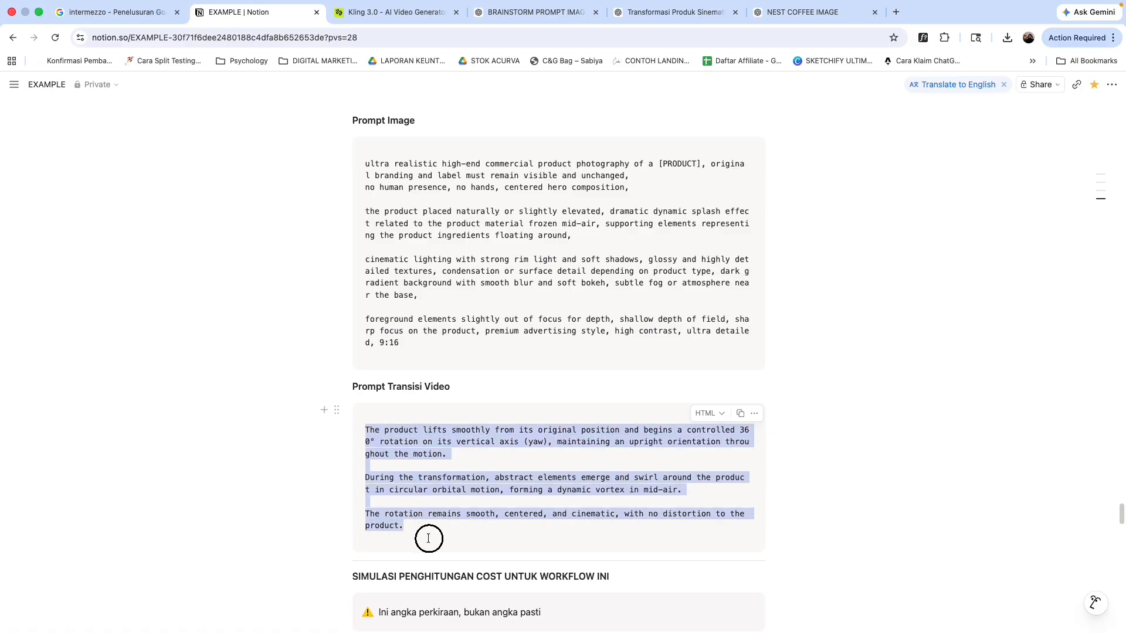
{"action": "left_click", "coordinate": [377, 20]}
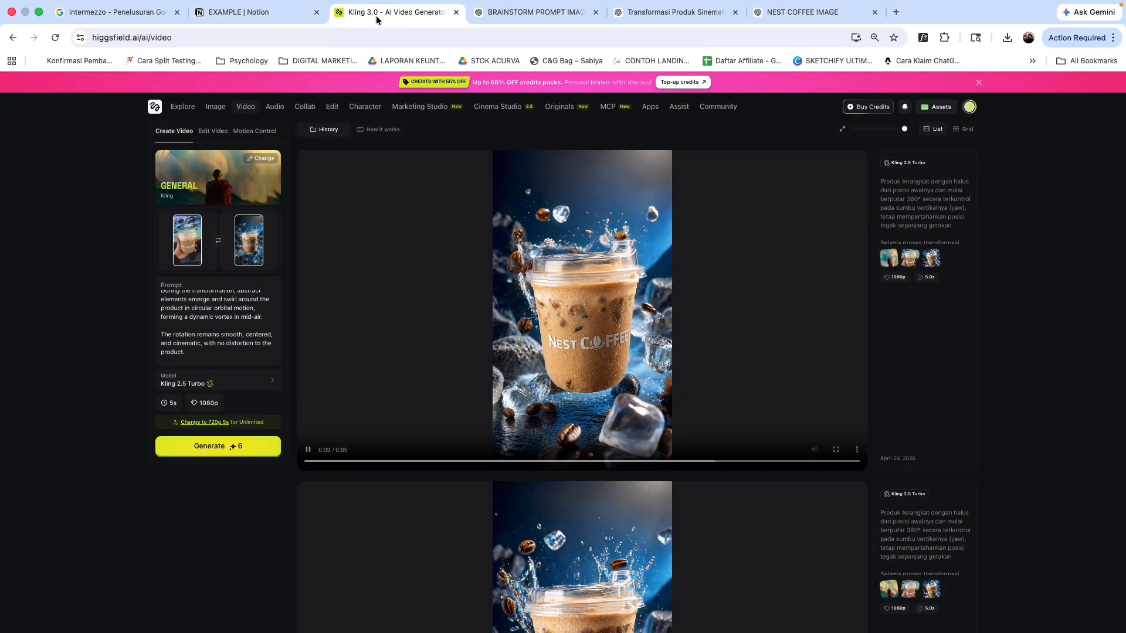
{"action": "left_click", "coordinate": [227, 382]}
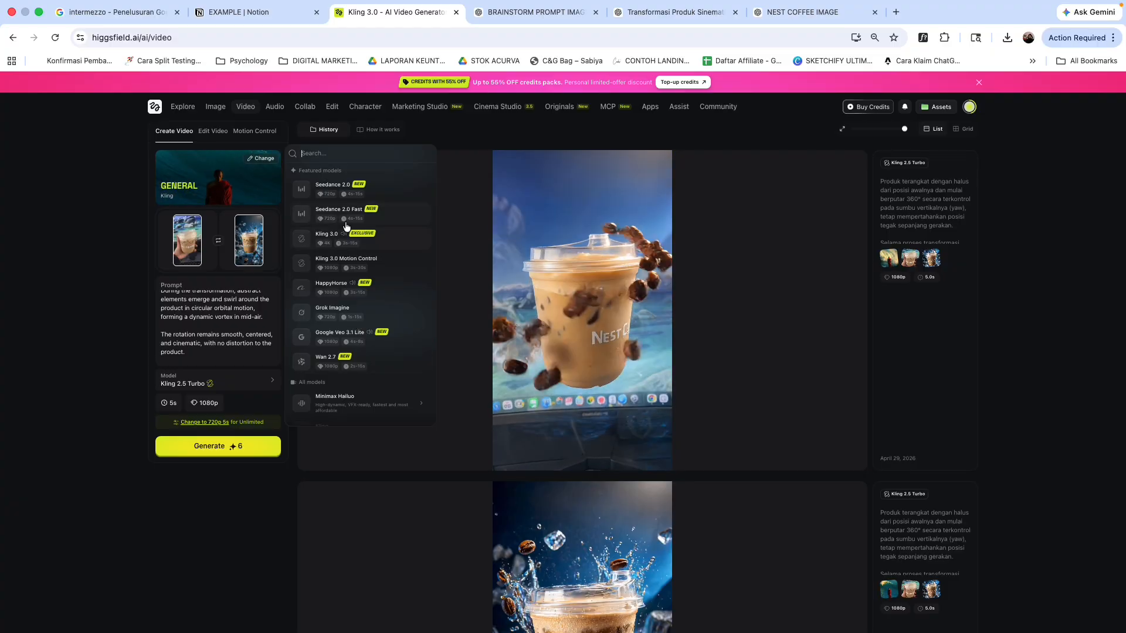
{"action": "scroll", "coordinate": [352, 275], "scroll_direction": "down", "scroll_amount": 3}
{"action": "mouse_move", "coordinate": [431, 273]}
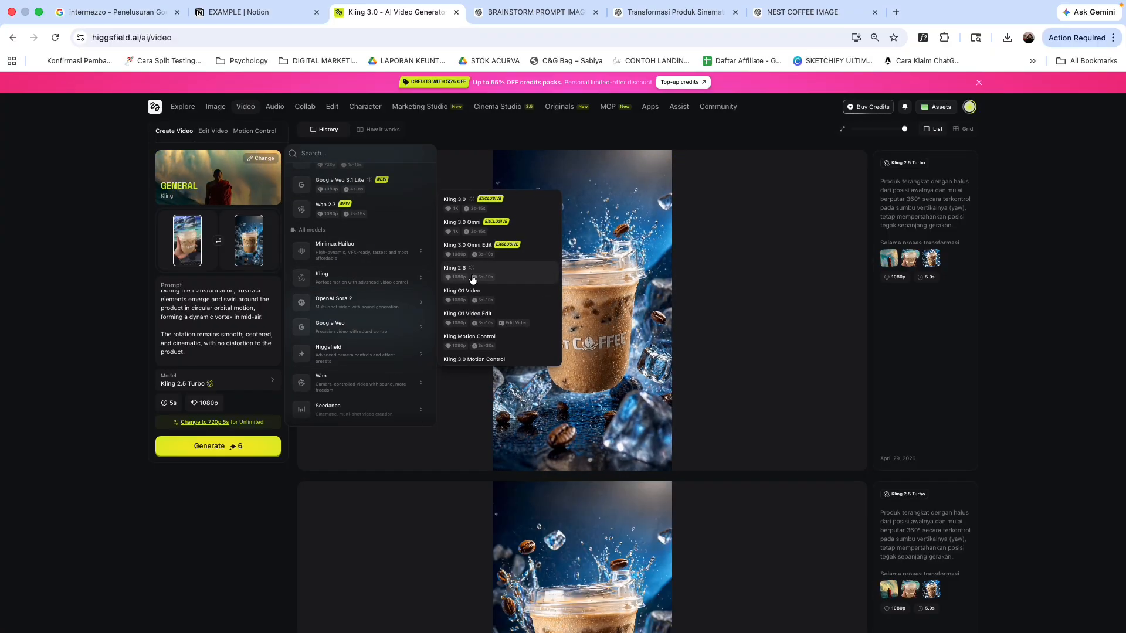
{"action": "key", "text": "Escape"}
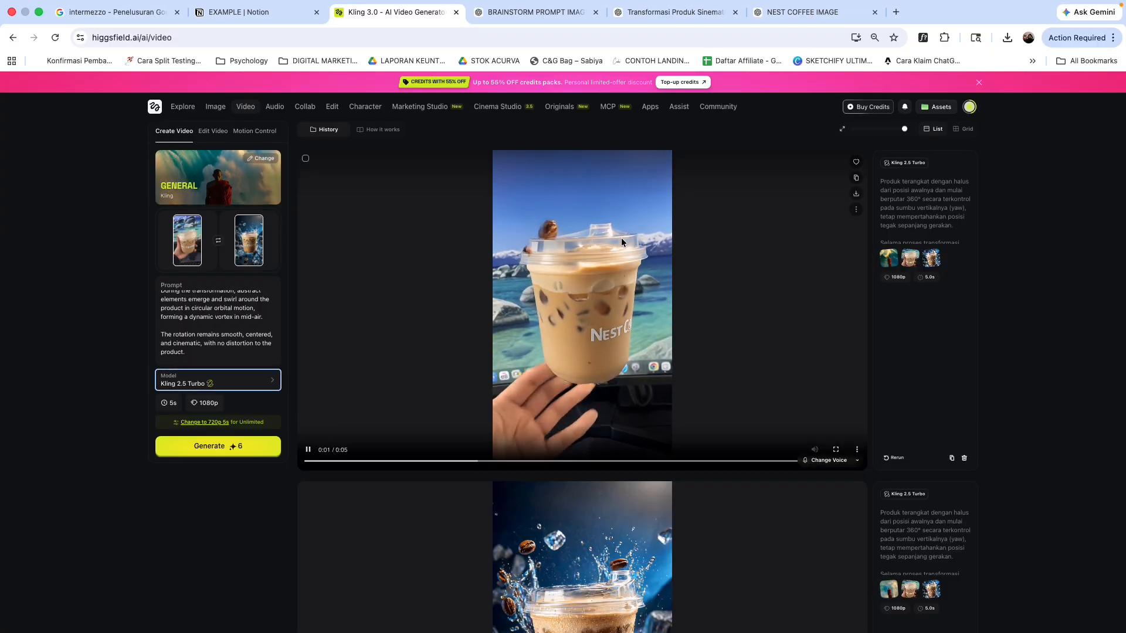
Step: Review the current video prompt and the previously generated Kling 2.5 Turbo videos in the history
{"action": "scroll", "coordinate": [225, 326], "scroll_direction": "up", "scroll_amount": 2}
{"action": "scroll", "coordinate": [225, 327], "scroll_direction": "up", "scroll_amount": 3}
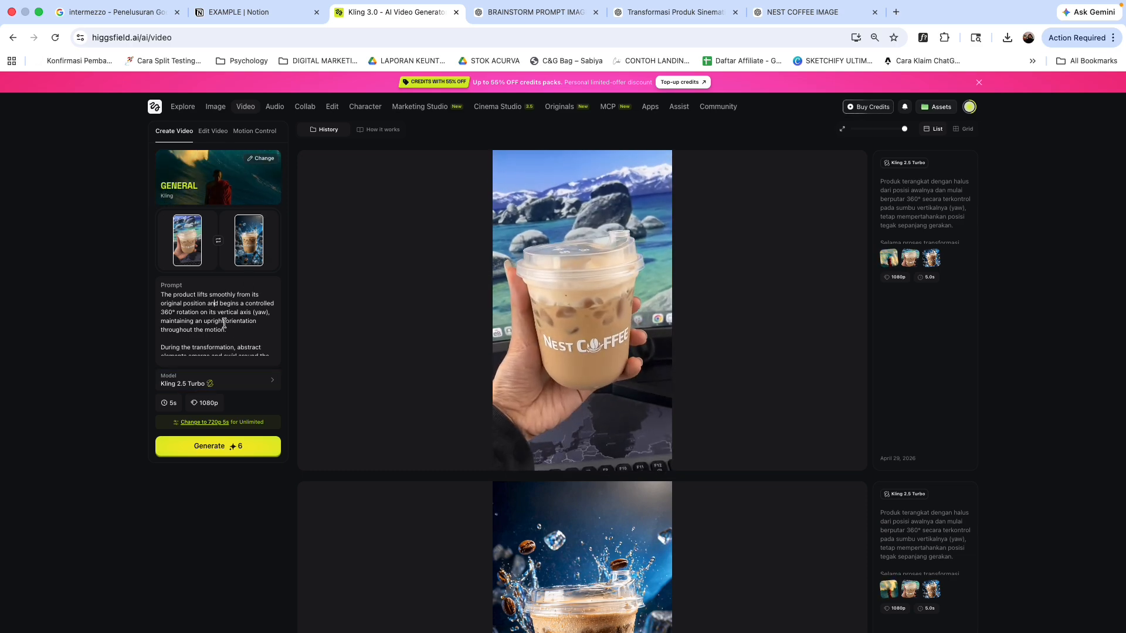
{"action": "scroll", "coordinate": [226, 319], "scroll_direction": "down", "scroll_amount": 3}
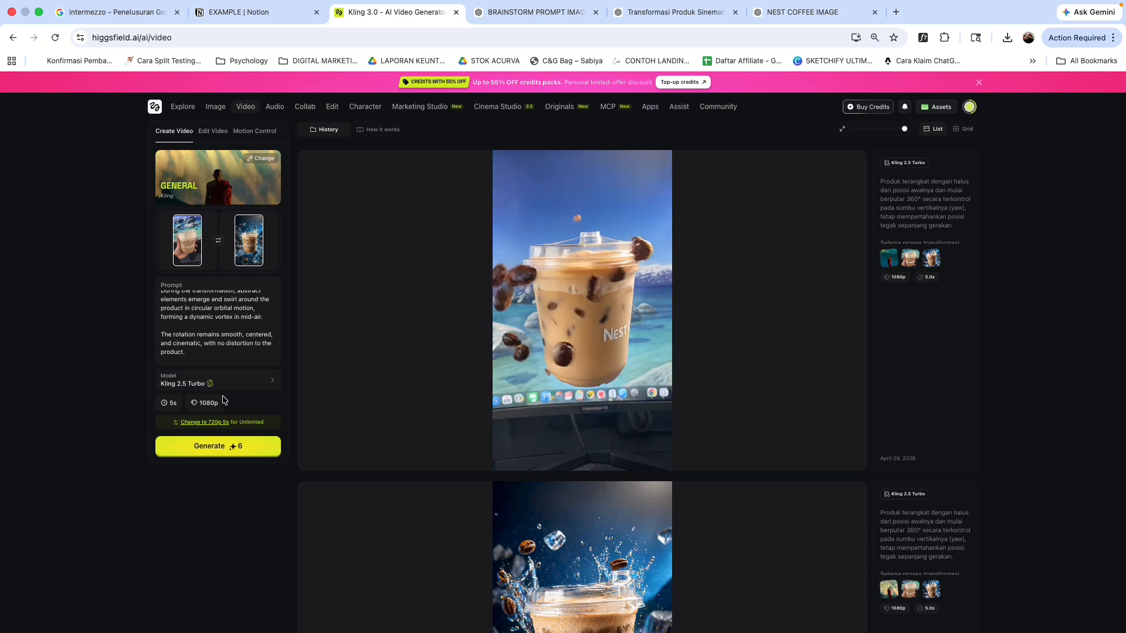
{"action": "scroll", "coordinate": [578, 368], "scroll_direction": "down", "scroll_amount": 1}
{"action": "scroll", "coordinate": [577, 369], "scroll_direction": "down", "scroll_amount": 6}
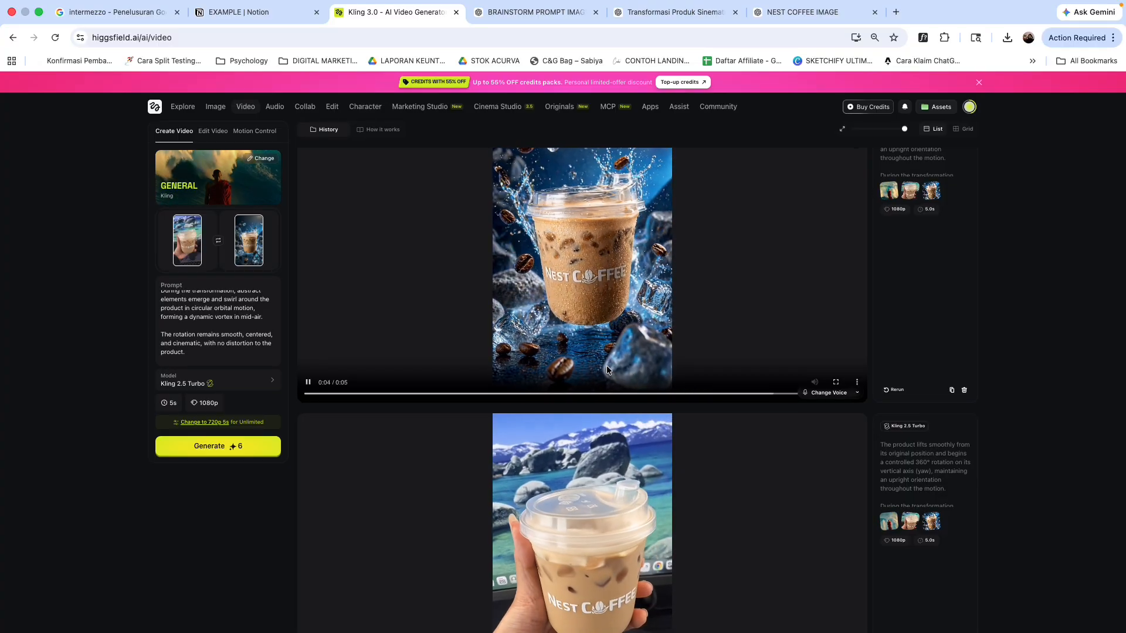
{"action": "left_click", "coordinate": [231, 326]}
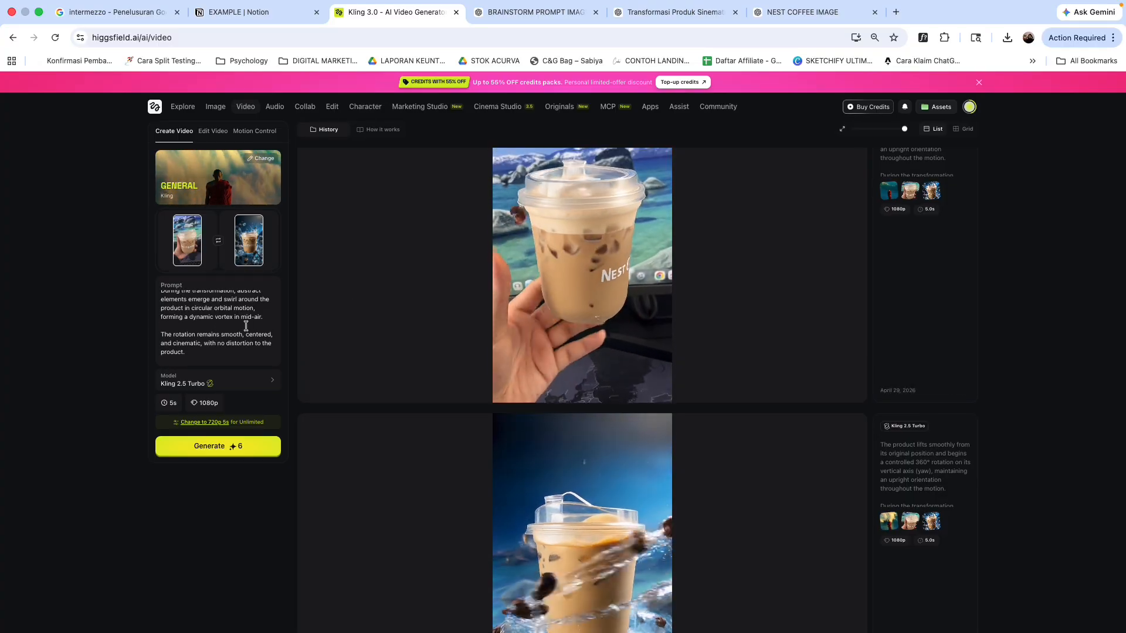
{"action": "scroll", "coordinate": [384, 321], "scroll_direction": "down", "scroll_amount": 1}
{"action": "scroll", "coordinate": [575, 388], "scroll_direction": "down", "scroll_amount": 1}
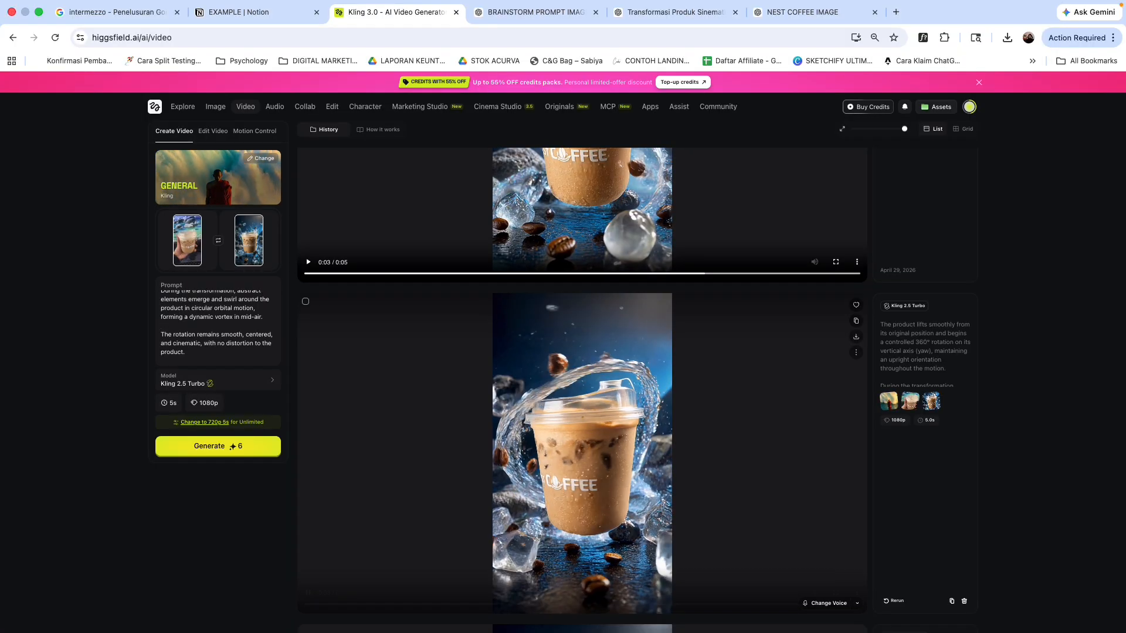
{"action": "scroll", "coordinate": [593, 410], "scroll_direction": "down", "scroll_amount": 2}
{"action": "scroll", "coordinate": [592, 411], "scroll_direction": "down", "scroll_amount": 3}
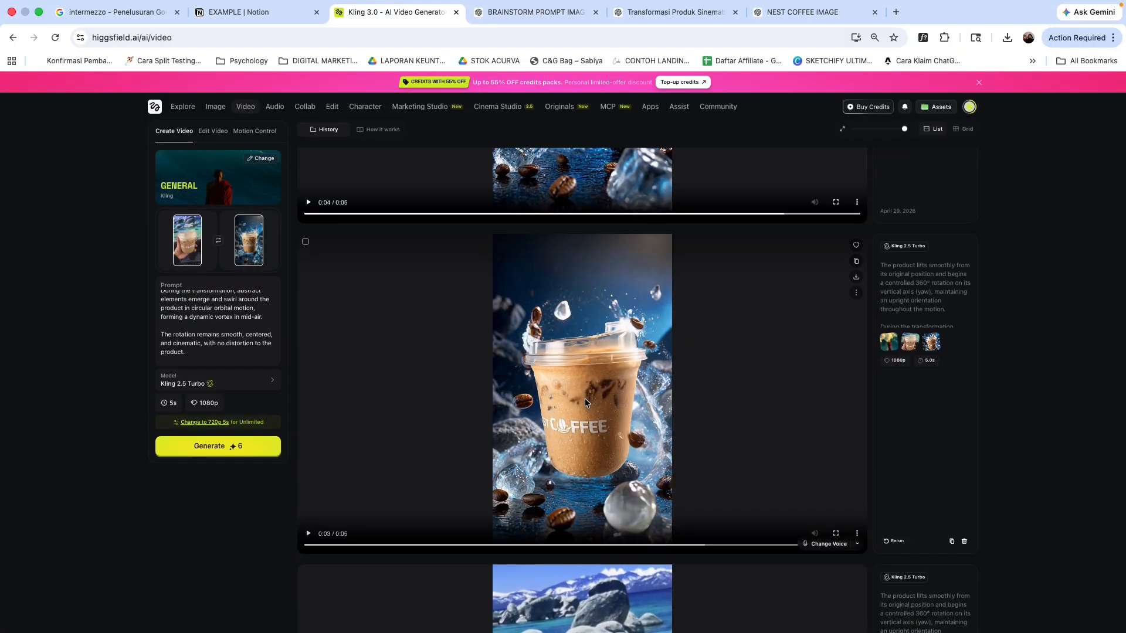
{"action": "scroll", "coordinate": [585, 398], "scroll_direction": "down", "scroll_amount": 3}
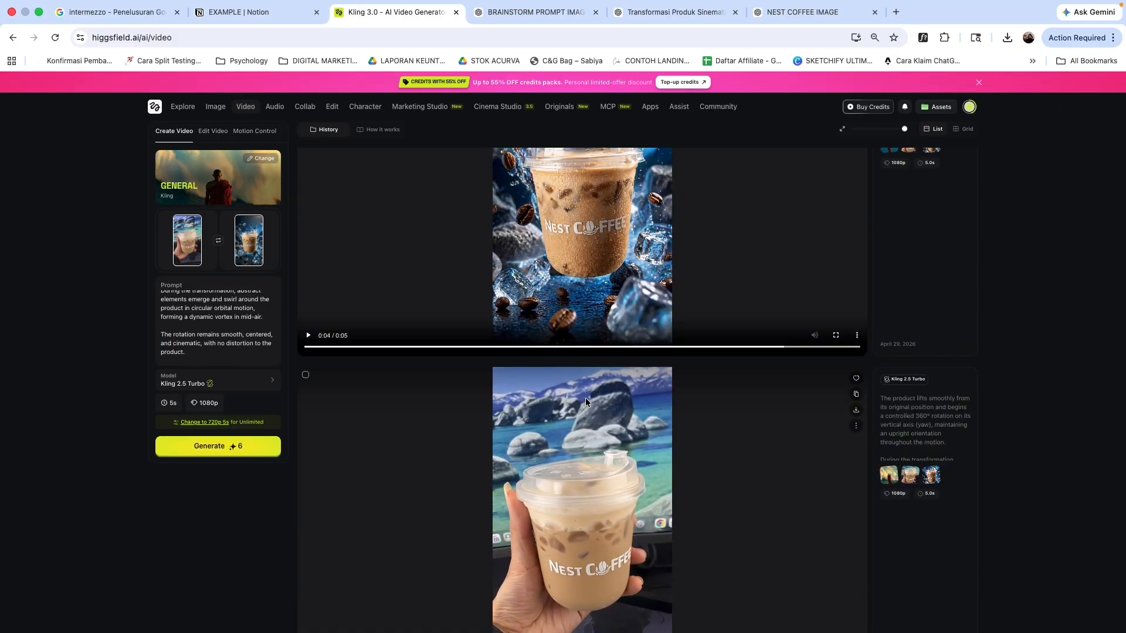
{"action": "scroll", "coordinate": [583, 405], "scroll_direction": "down", "scroll_amount": 3}
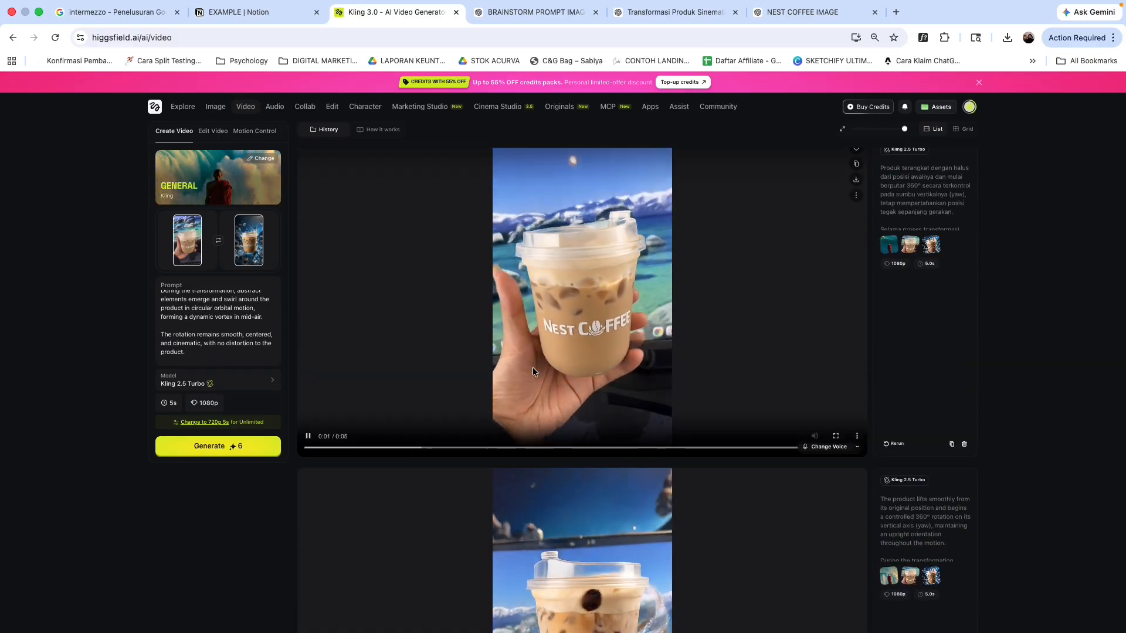
Step: Select the whole video prompt, then select the Indonesian translation of the transition prompt in the Transformasi Produk Sinematik conversation
{"action": "key", "text": "super+a"}
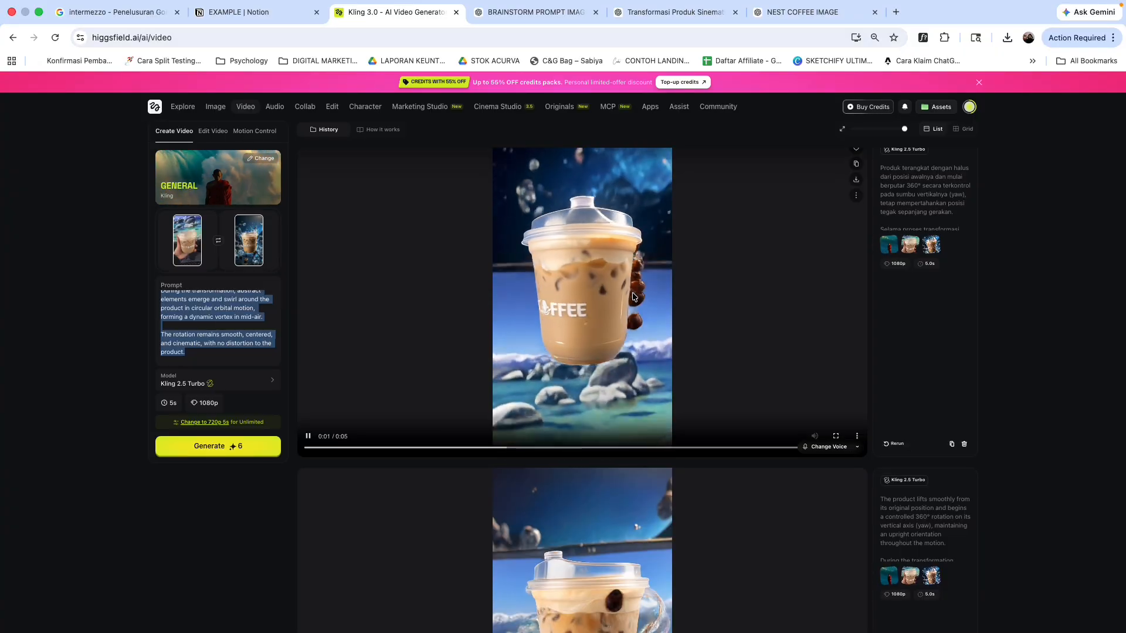
{"action": "scroll", "coordinate": [631, 292], "scroll_direction": "down", "scroll_amount": 5}
{"action": "left_click", "coordinate": [668, 17]}
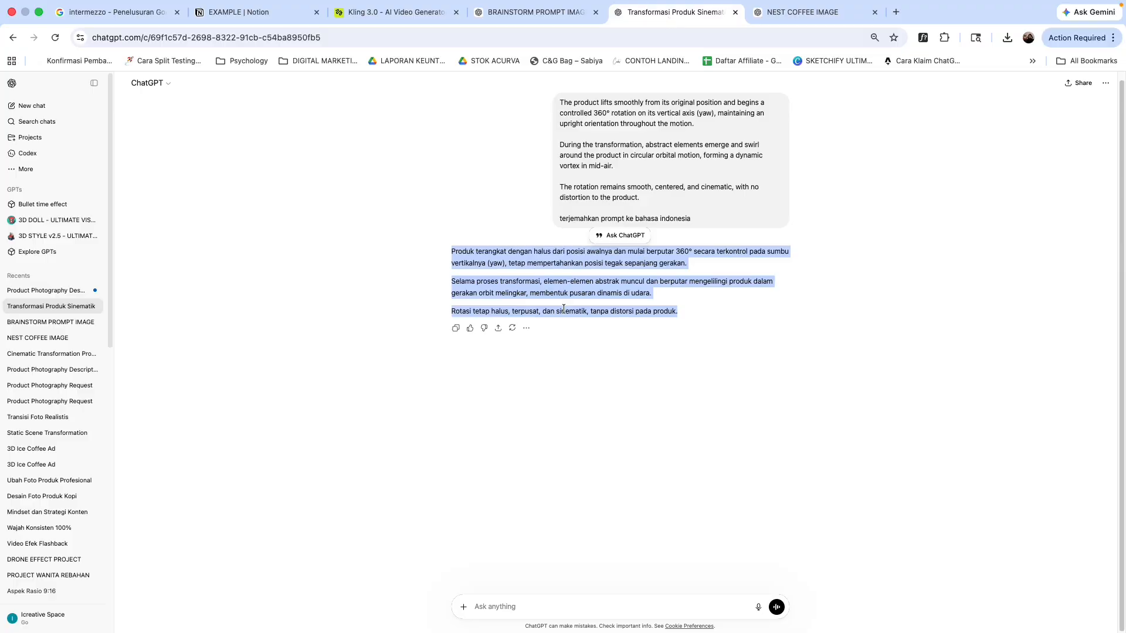
{"action": "left_click", "coordinate": [716, 312]}
{"action": "scroll", "coordinate": [715, 312], "scroll_direction": "up", "scroll_amount": 1}
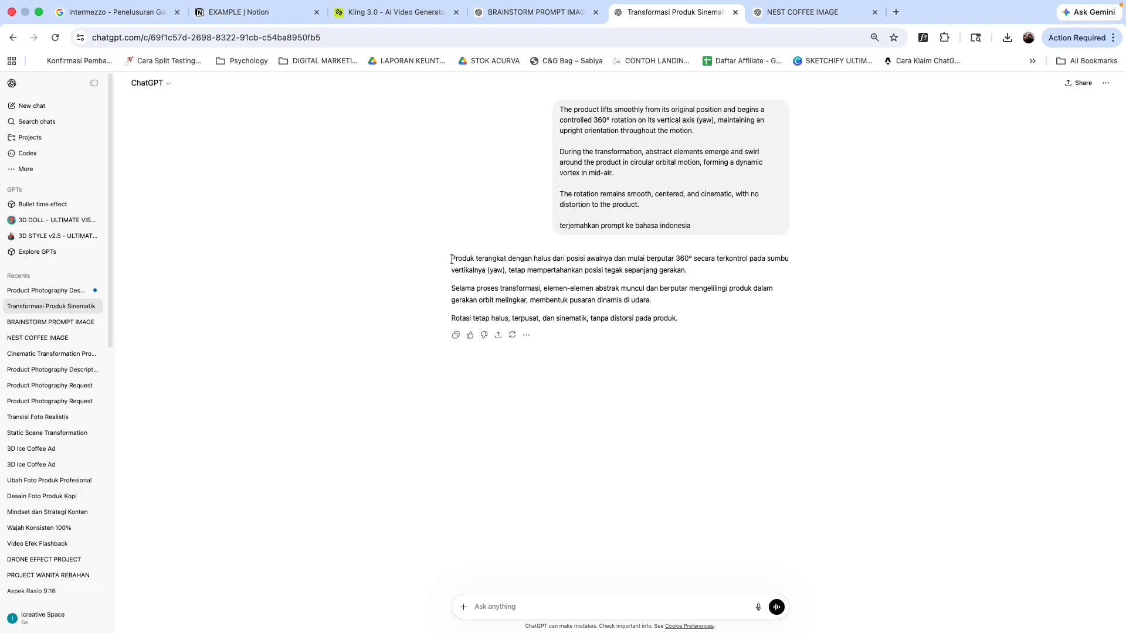
{"action": "left_click_drag", "start_coordinate": [471, 262], "coordinate": [689, 313]}
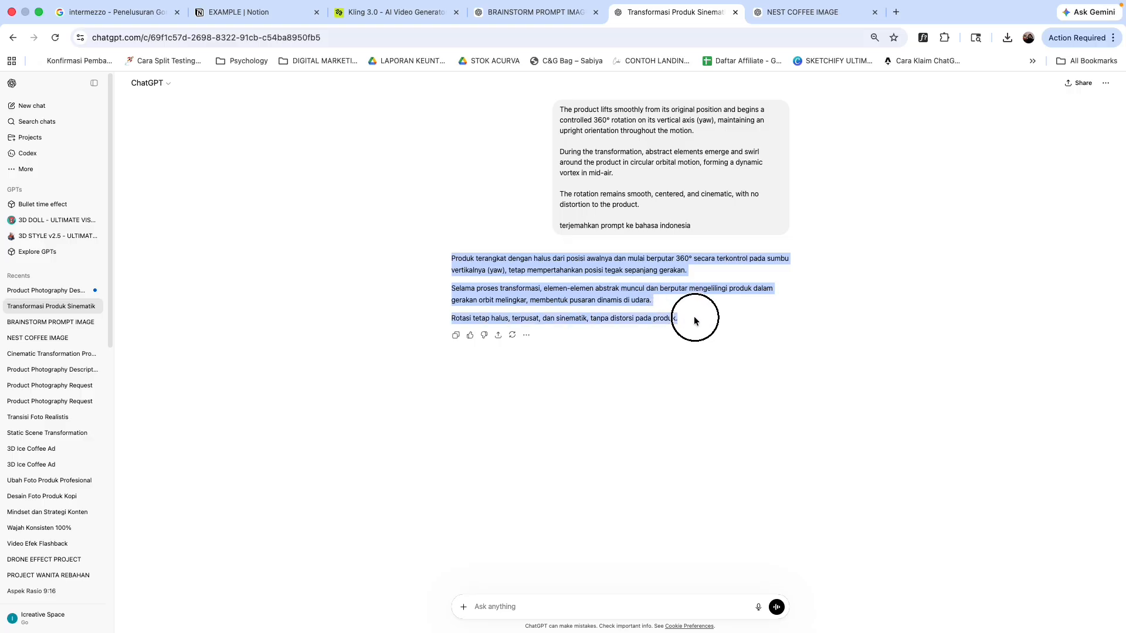
Step: Replace the video prompt on the Higgsfield page with the Indonesian transition prompt
{"action": "left_click", "coordinate": [387, 15]}
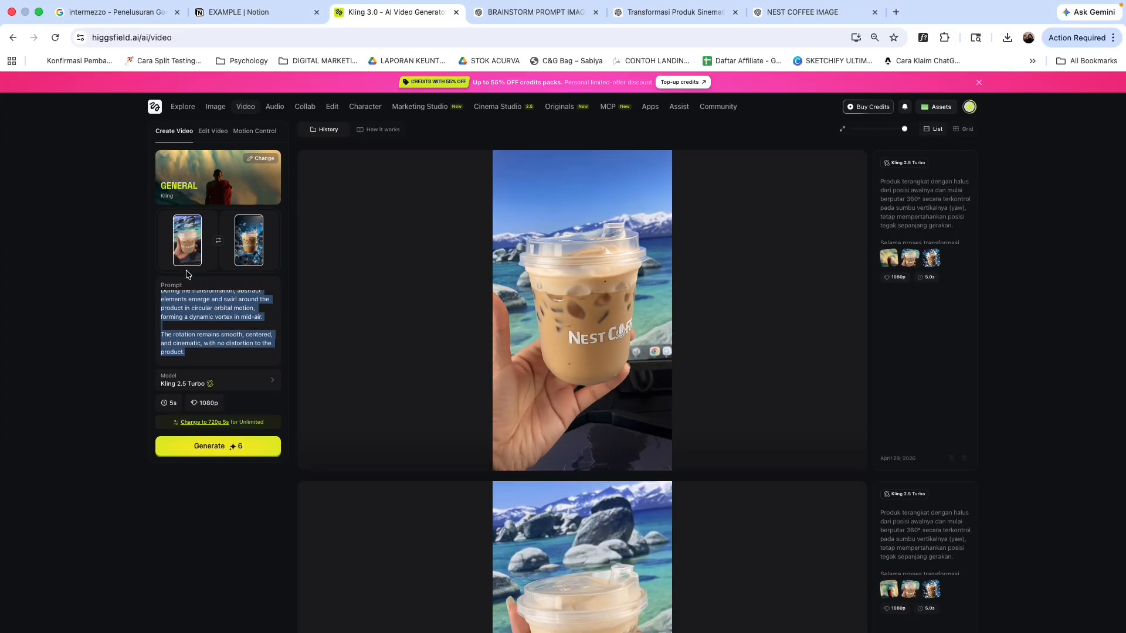
{"action": "left_click", "coordinate": [227, 321]}
{"action": "scroll", "coordinate": [227, 321], "scroll_direction": "up", "scroll_amount": 5}
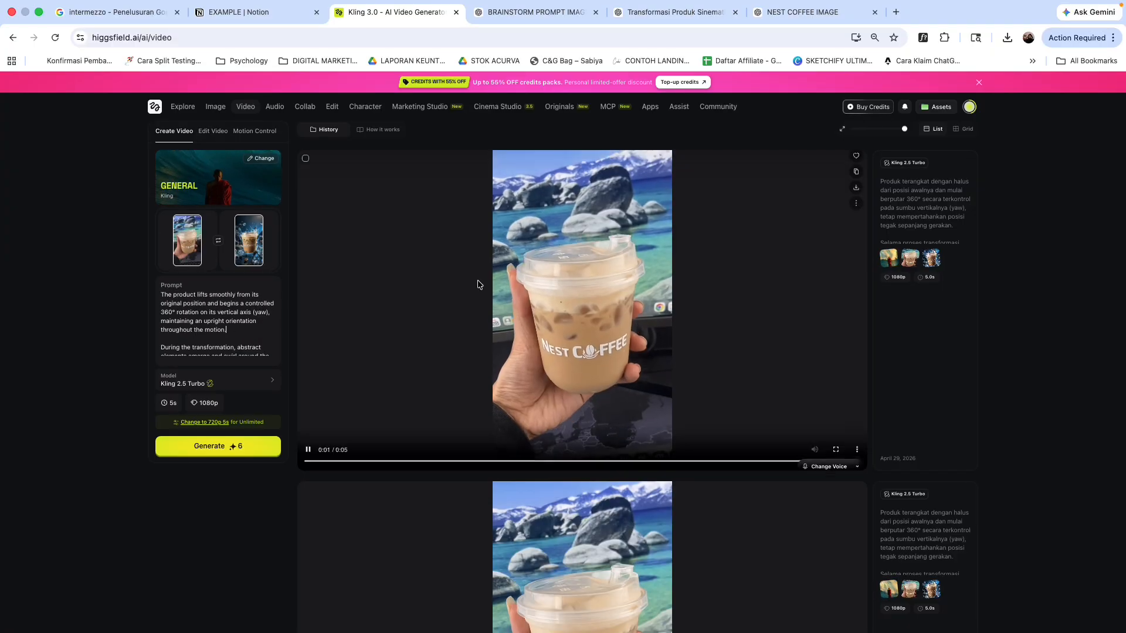
{"action": "left_click", "coordinate": [925, 211]}
Step: Scroll the history to the hand-held NEST COFFEE transformation video and download it
{"action": "scroll", "coordinate": [551, 328], "scroll_direction": "down", "scroll_amount": 2}
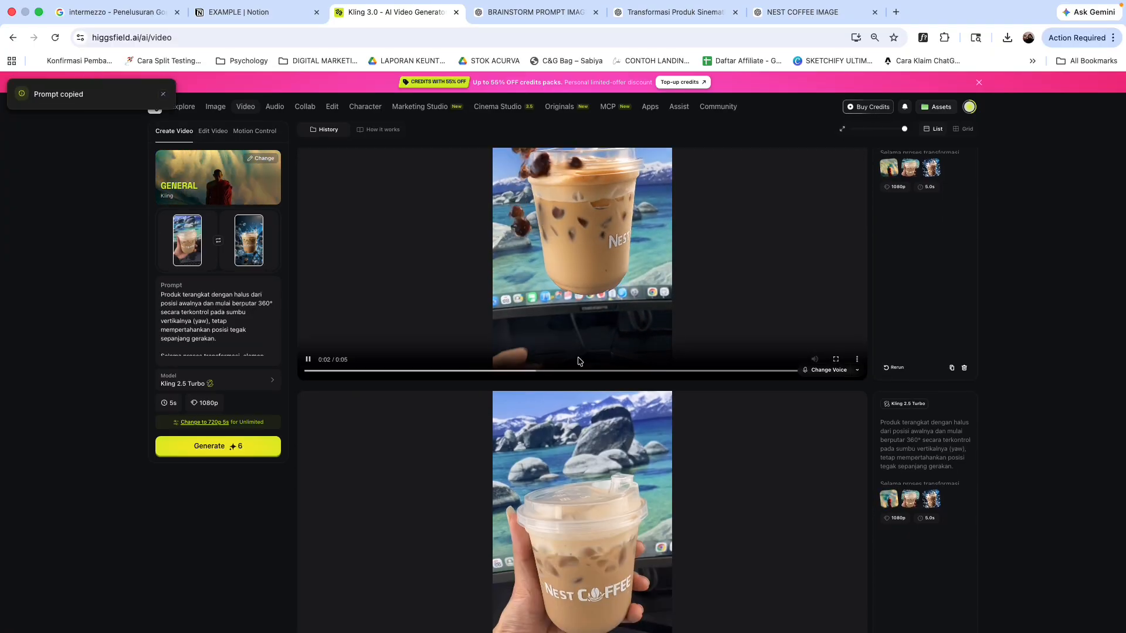
{"action": "scroll", "coordinate": [586, 359], "scroll_direction": "down", "scroll_amount": 3}
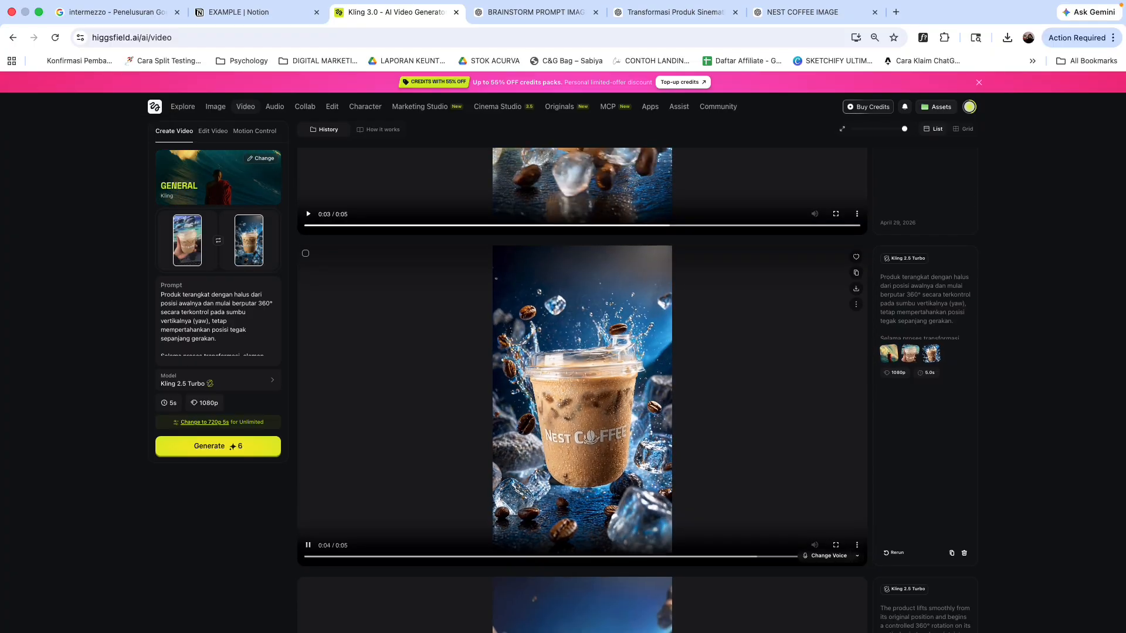
{"action": "scroll", "coordinate": [589, 378], "scroll_direction": "down", "scroll_amount": 2}
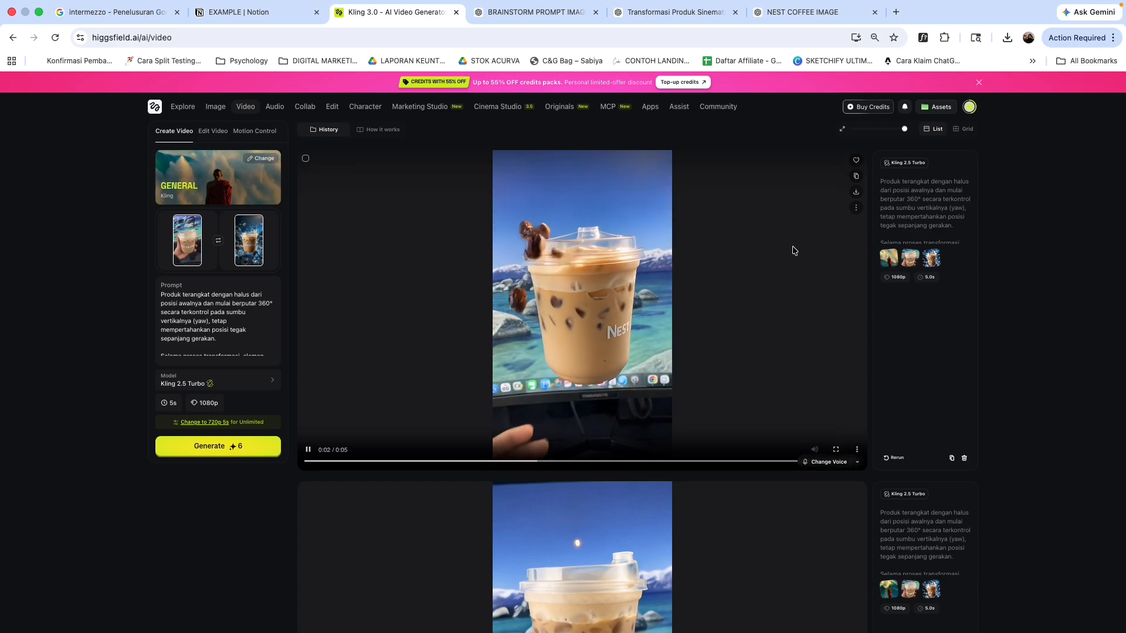
{"action": "scroll", "coordinate": [703, 334], "scroll_direction": "down", "scroll_amount": 2}
{"action": "scroll", "coordinate": [622, 421], "scroll_direction": "up", "scroll_amount": 3}
{"action": "scroll", "coordinate": [642, 413], "scroll_direction": "down", "scroll_amount": 4}
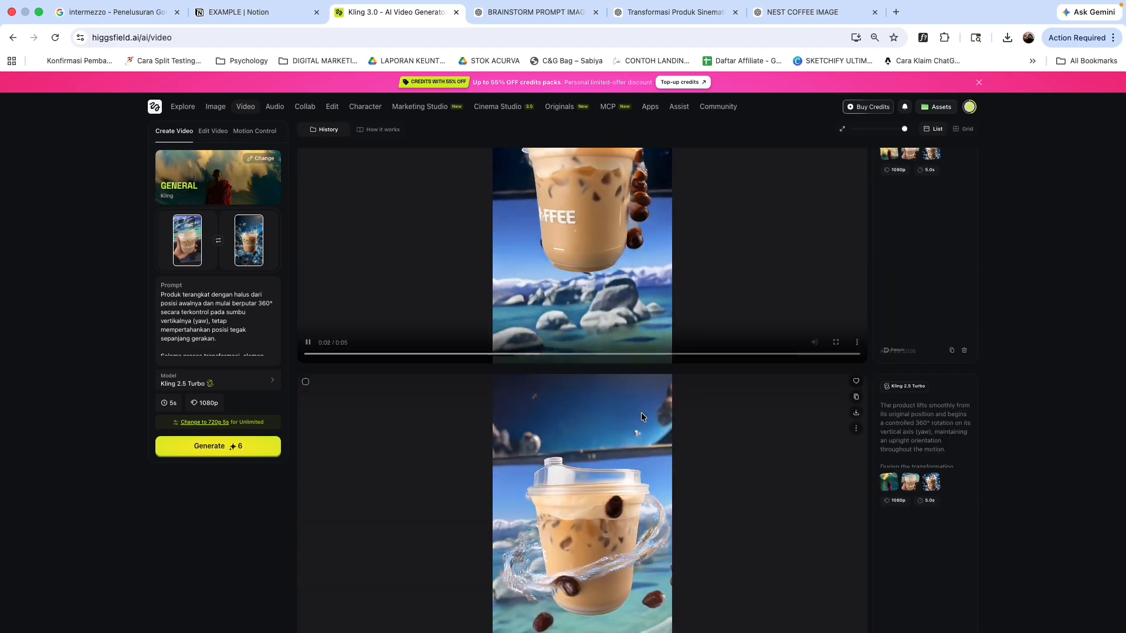
{"action": "scroll", "coordinate": [641, 413], "scroll_direction": "down", "scroll_amount": 3}
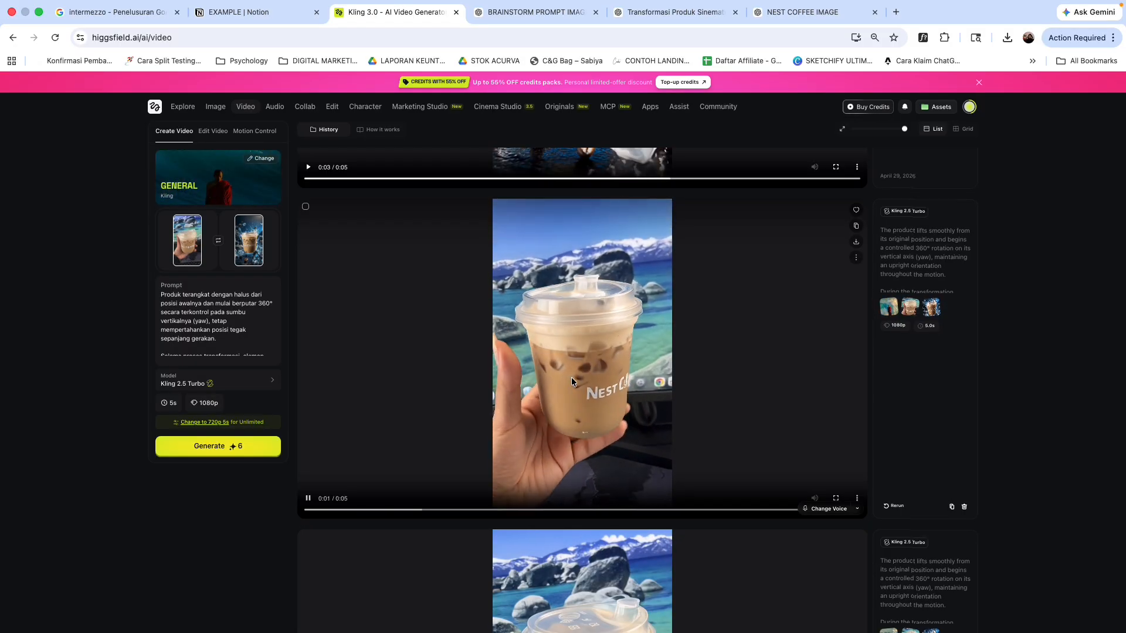
{"action": "left_click", "coordinate": [855, 242]}
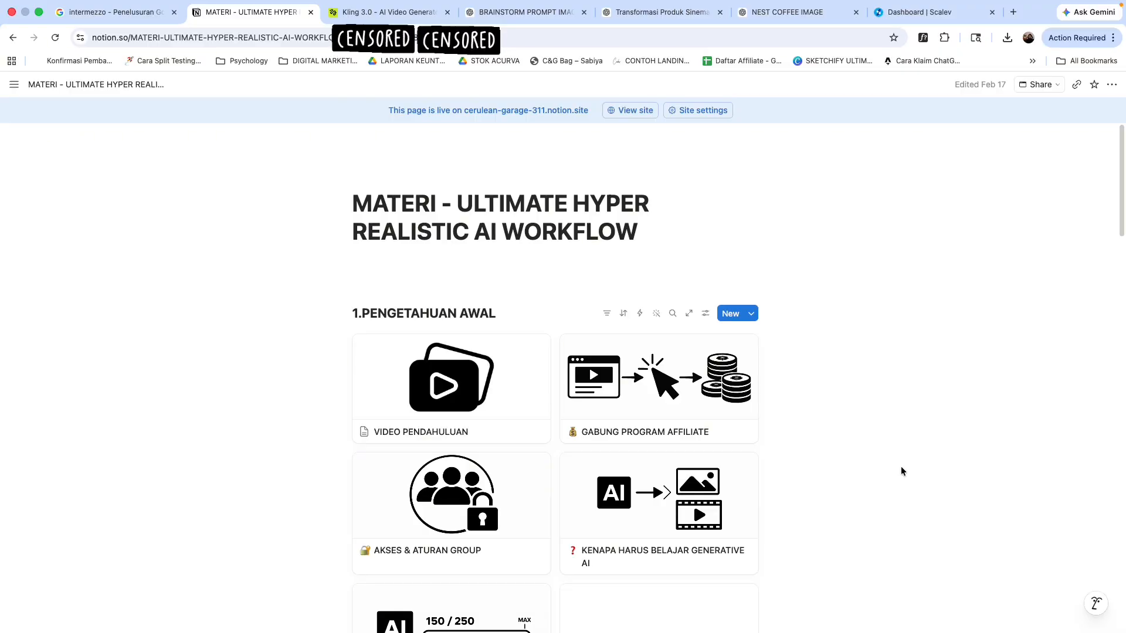
Step: Scroll through the MATERI - ULTIMATE HYPER REALISTIC AI WORKFLOW Notion page sections
{"action": "scroll", "coordinate": [897, 527], "scroll_direction": "down", "scroll_amount": 1}
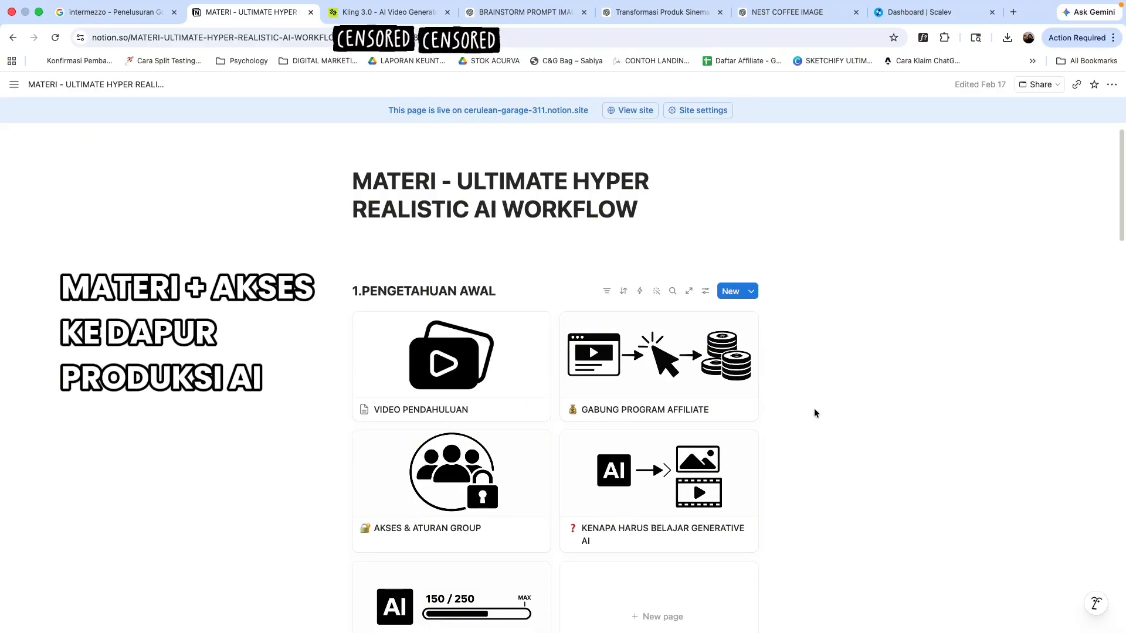
{"action": "scroll", "coordinate": [821, 417], "scroll_direction": "down", "scroll_amount": 10}
{"action": "scroll", "coordinate": [828, 422], "scroll_direction": "down", "scroll_amount": 10}
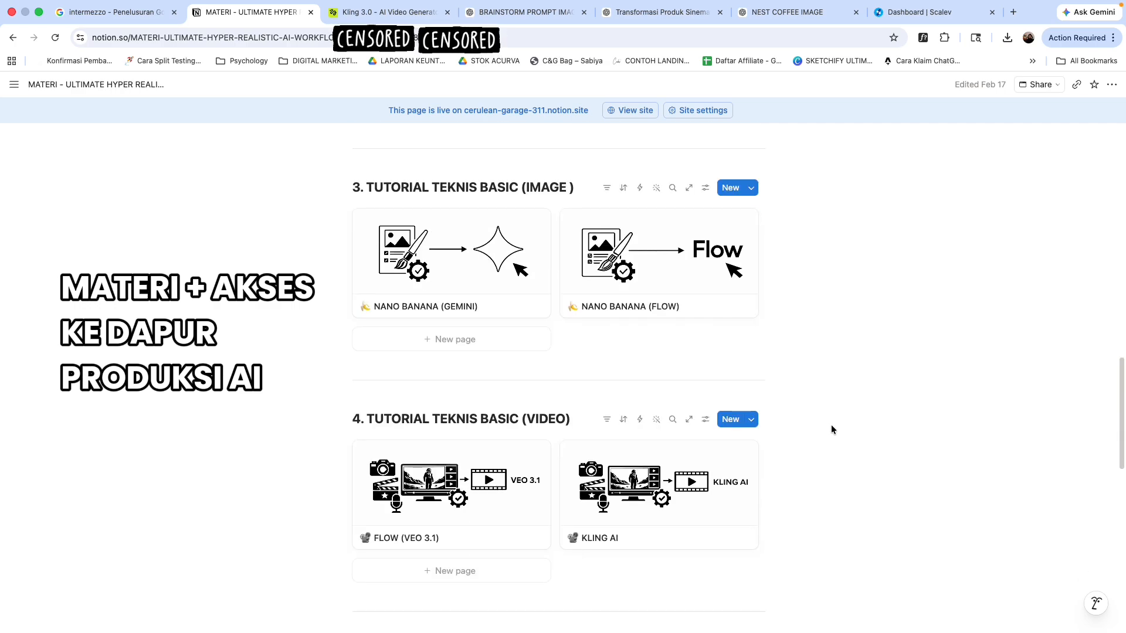
{"action": "scroll", "coordinate": [833, 428], "scroll_direction": "down", "scroll_amount": 5}
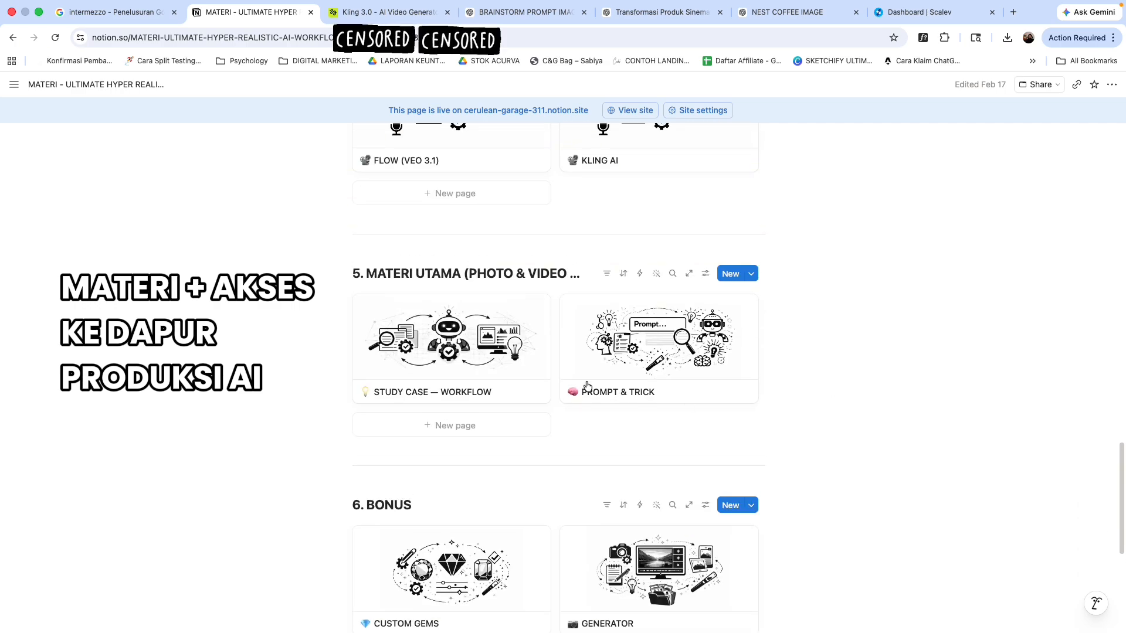
Step: Open the STUDY CASE — WORKFLOW page and scroll through its gallery of workflow examples
{"action": "left_click", "coordinate": [462, 397]}
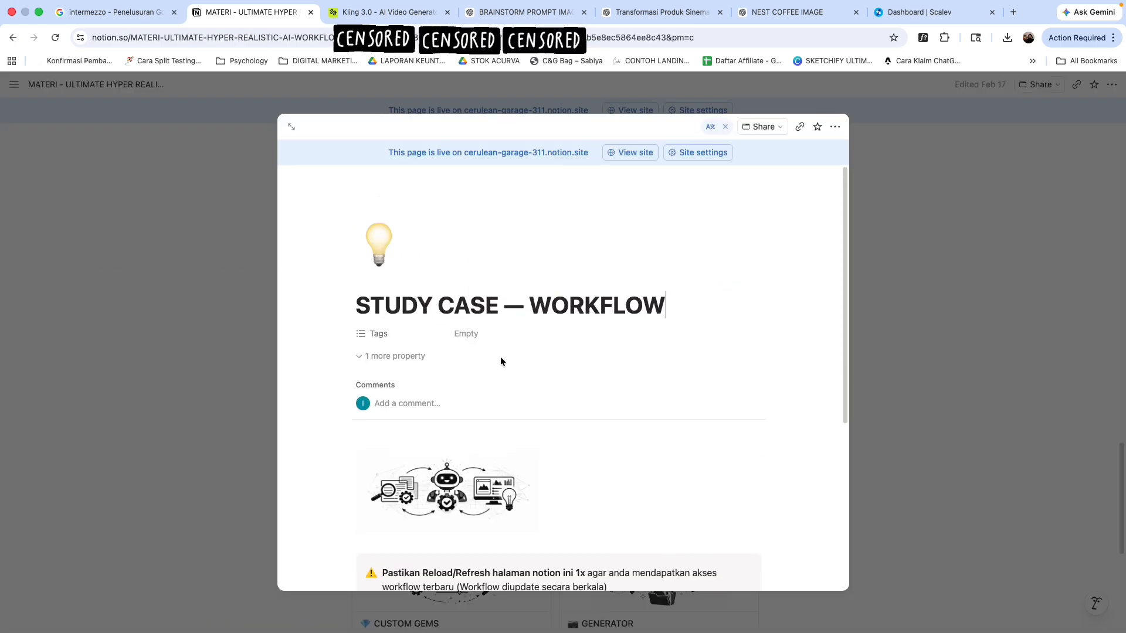
{"action": "scroll", "coordinate": [736, 390], "scroll_direction": "down", "scroll_amount": 5}
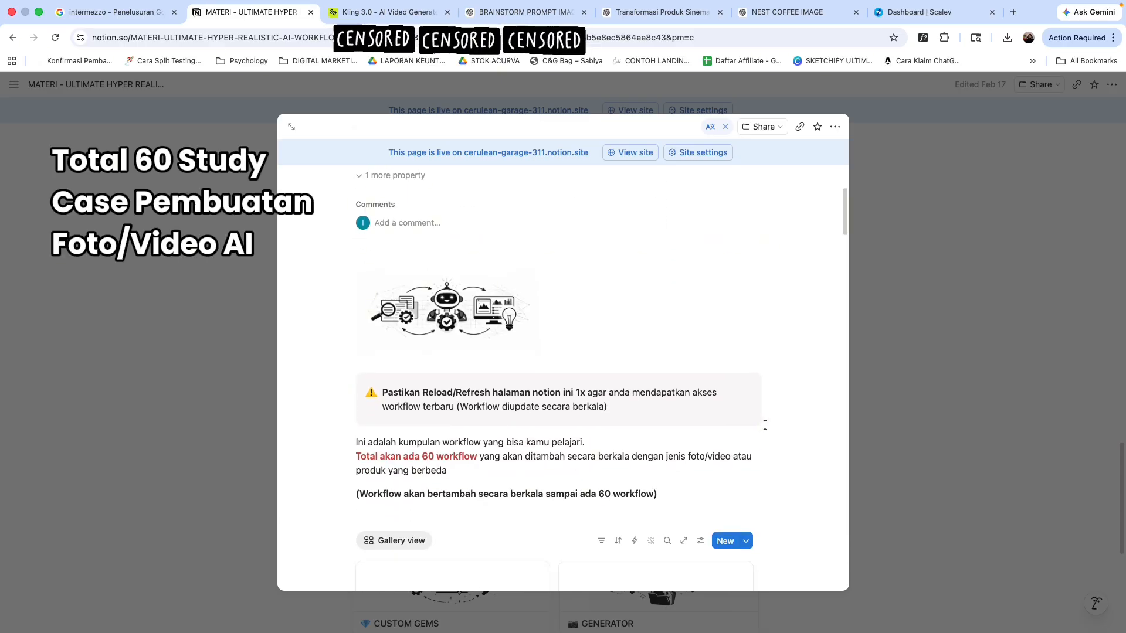
{"action": "scroll", "coordinate": [771, 466], "scroll_direction": "down", "scroll_amount": 10}
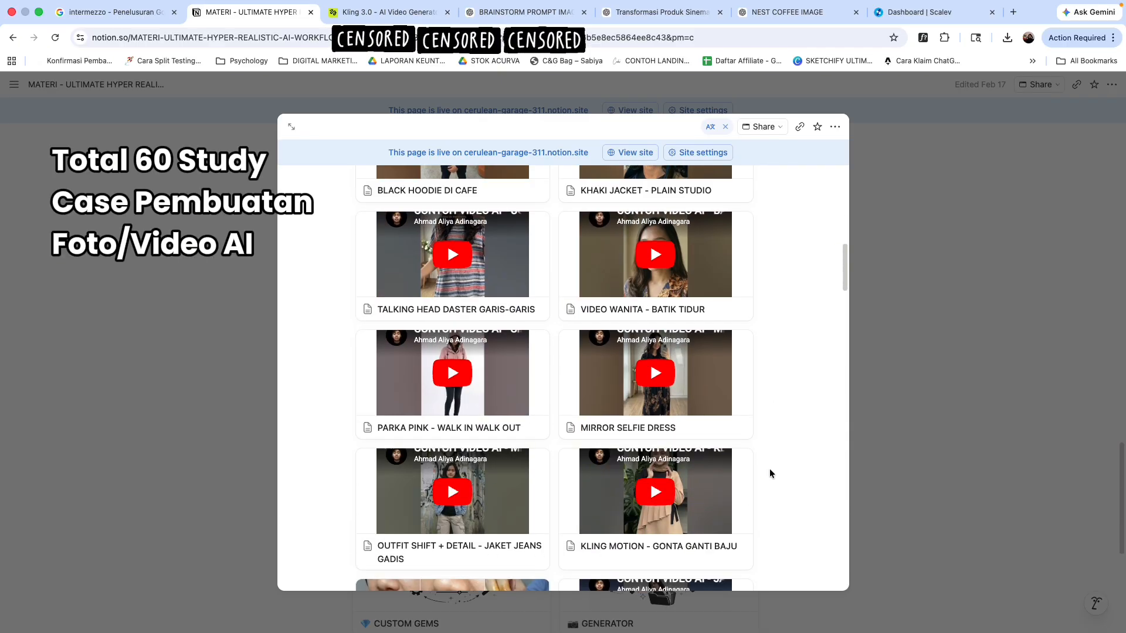
{"action": "scroll", "coordinate": [770, 469], "scroll_direction": "down", "scroll_amount": 6}
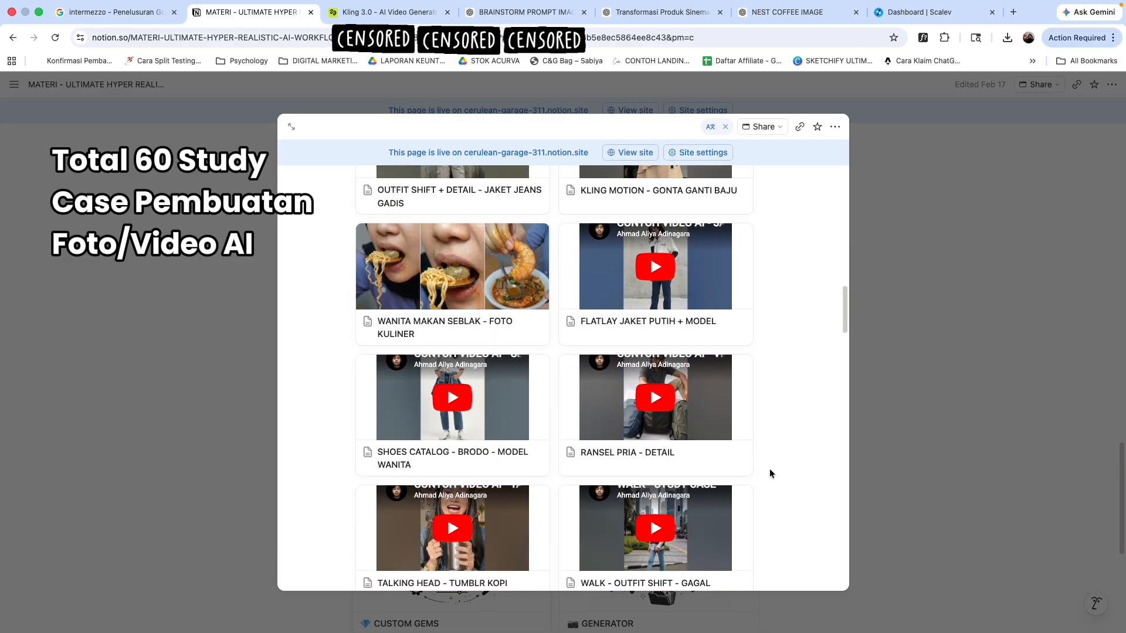
{"action": "scroll", "coordinate": [769, 469], "scroll_direction": "down", "scroll_amount": 10}
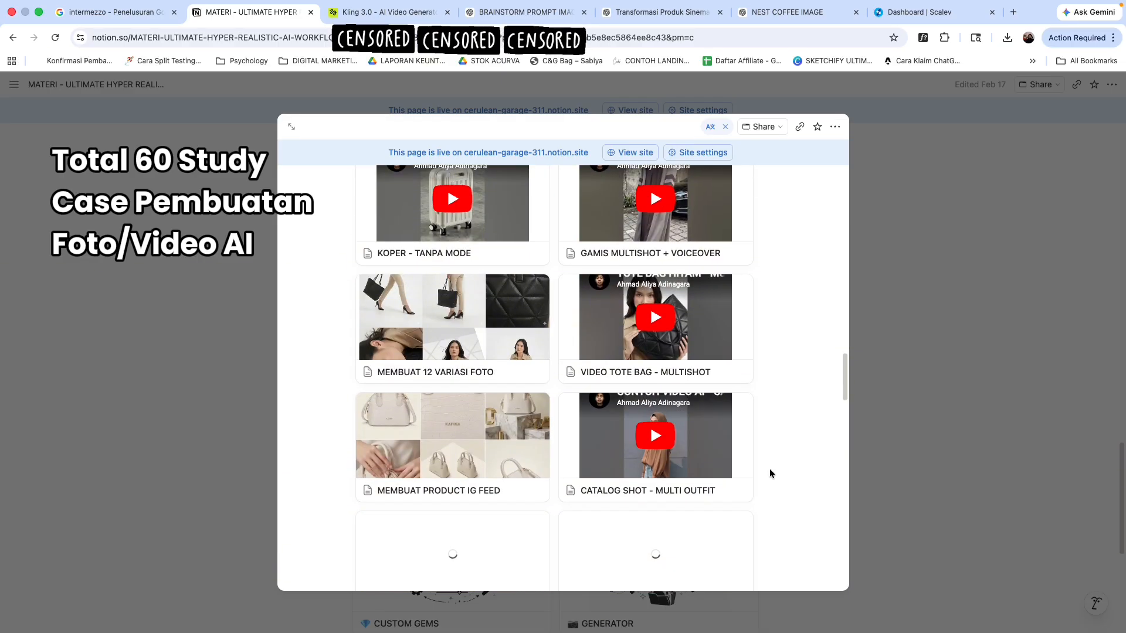
{"action": "scroll", "coordinate": [769, 469], "scroll_direction": "down", "scroll_amount": 10}
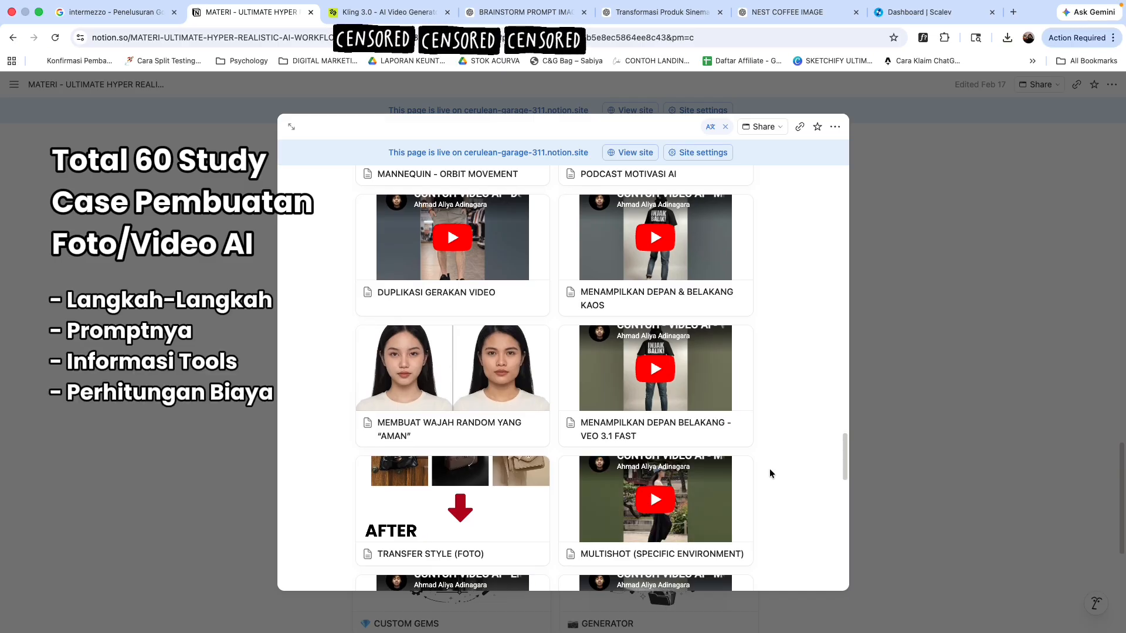
{"action": "scroll", "coordinate": [769, 473], "scroll_direction": "down", "scroll_amount": 2}
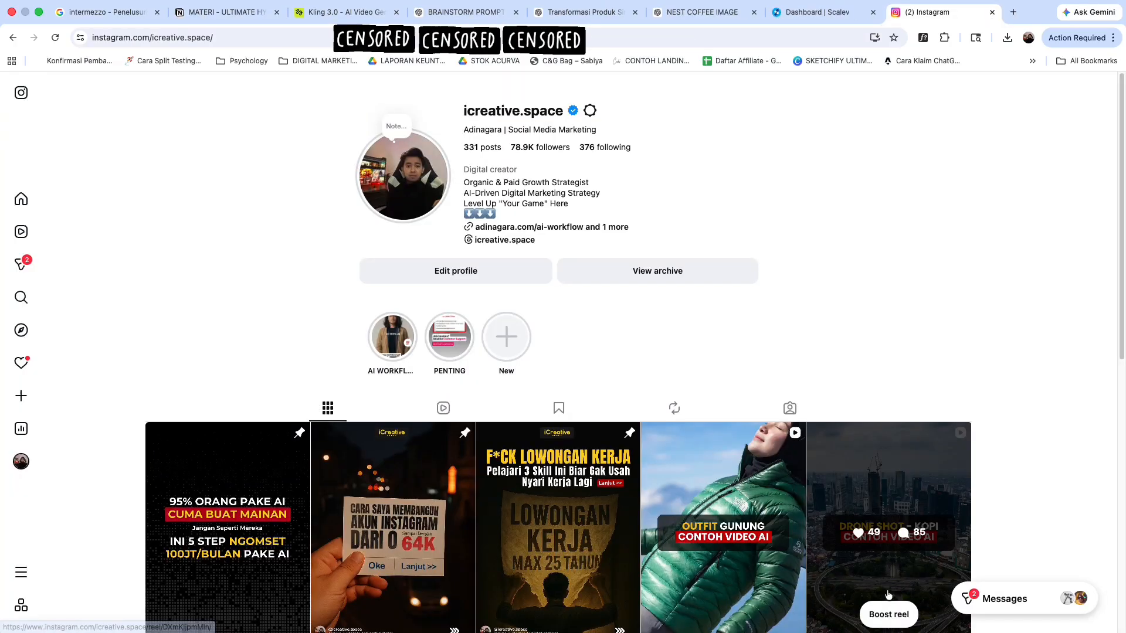
Step: Browse the icreative.space Instagram profile and open one of its posts
{"action": "scroll", "coordinate": [934, 271], "scroll_direction": "down", "scroll_amount": 4}
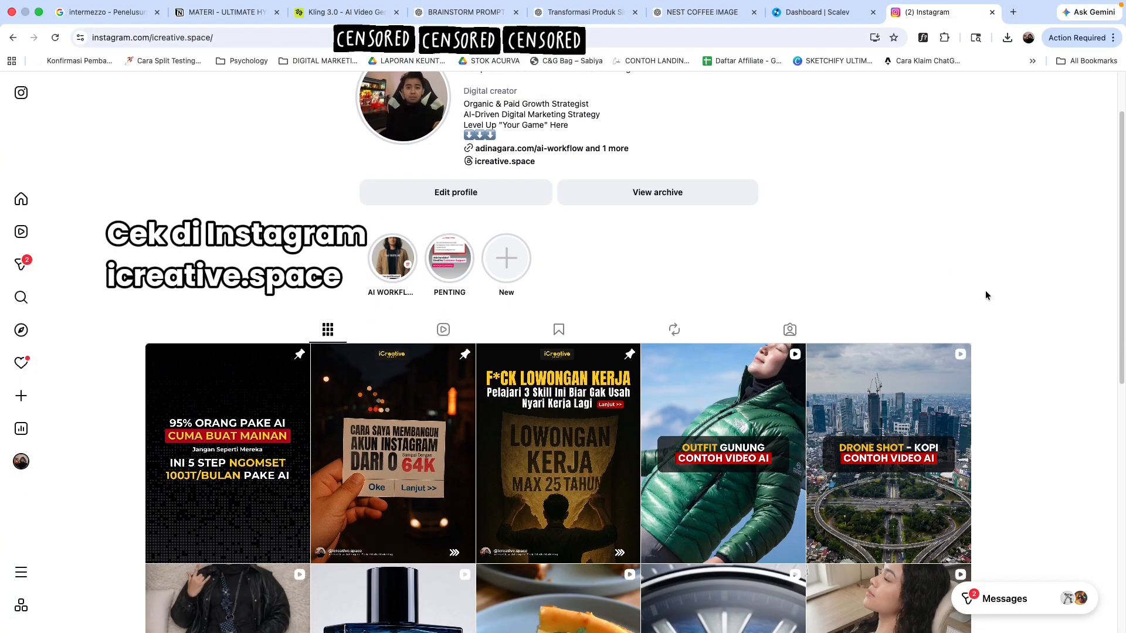
{"action": "scroll", "coordinate": [1000, 340], "scroll_direction": "up", "scroll_amount": 2}
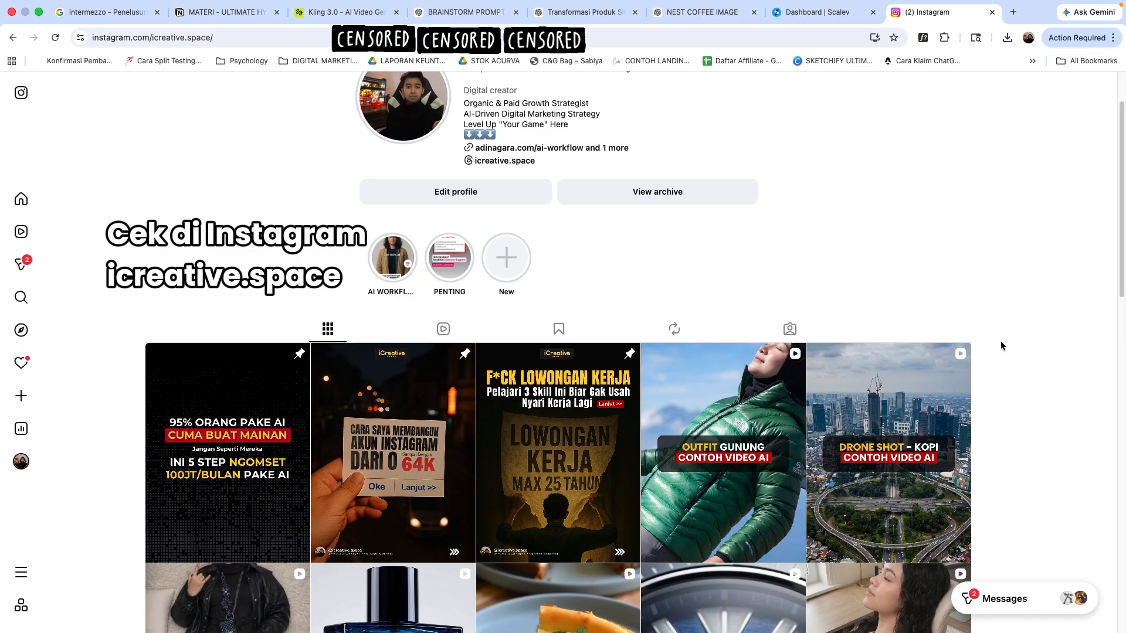
{"action": "scroll", "coordinate": [671, 391], "scroll_direction": "down", "scroll_amount": 2}
{"action": "left_click", "coordinate": [671, 391]}
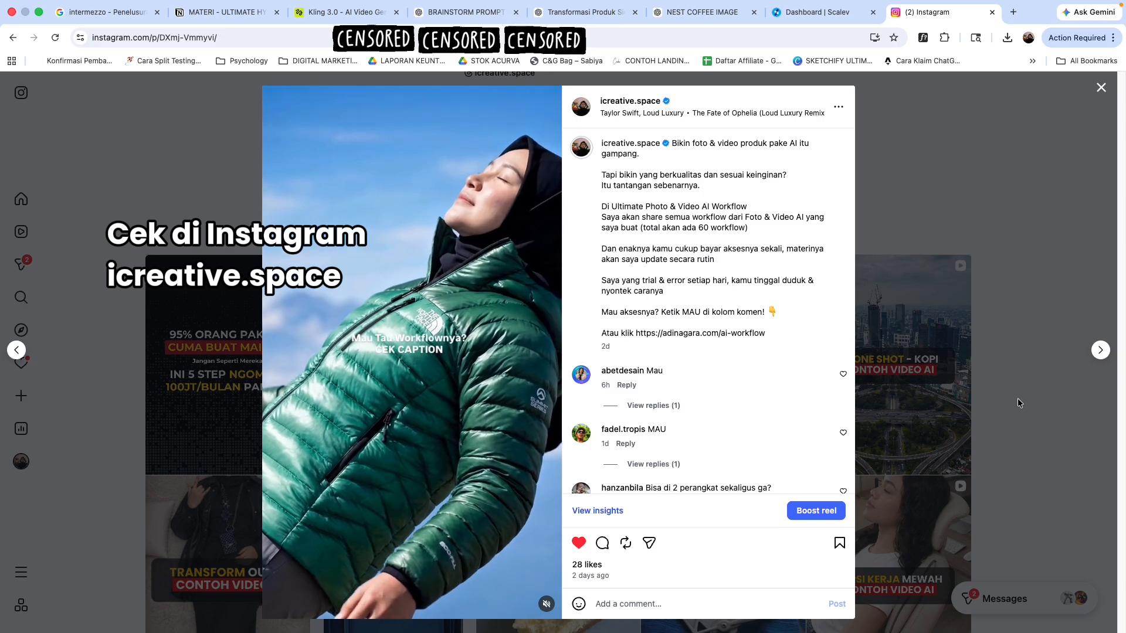
{"action": "left_click", "coordinate": [1018, 398]}
{"action": "left_click", "coordinate": [904, 411]}
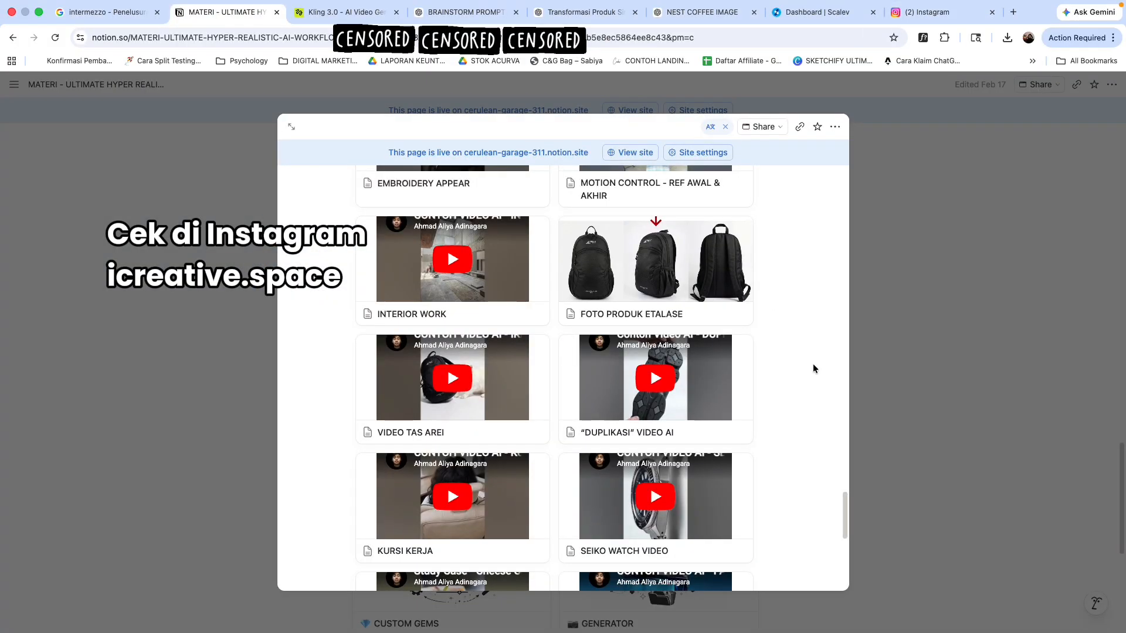
Step: Scroll through the study case workflow gallery again
{"action": "scroll", "coordinate": [779, 448], "scroll_direction": "down", "scroll_amount": 5}
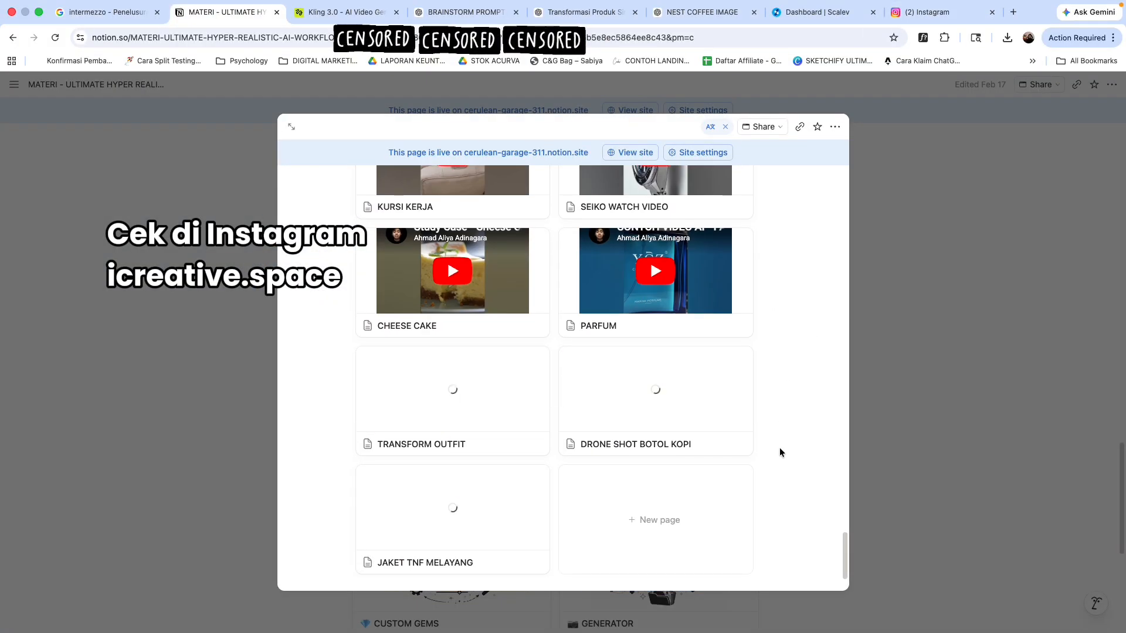
{"action": "scroll", "coordinate": [779, 446], "scroll_direction": "down", "scroll_amount": 2}
{"action": "scroll", "coordinate": [780, 445], "scroll_direction": "up", "scroll_amount": 15}
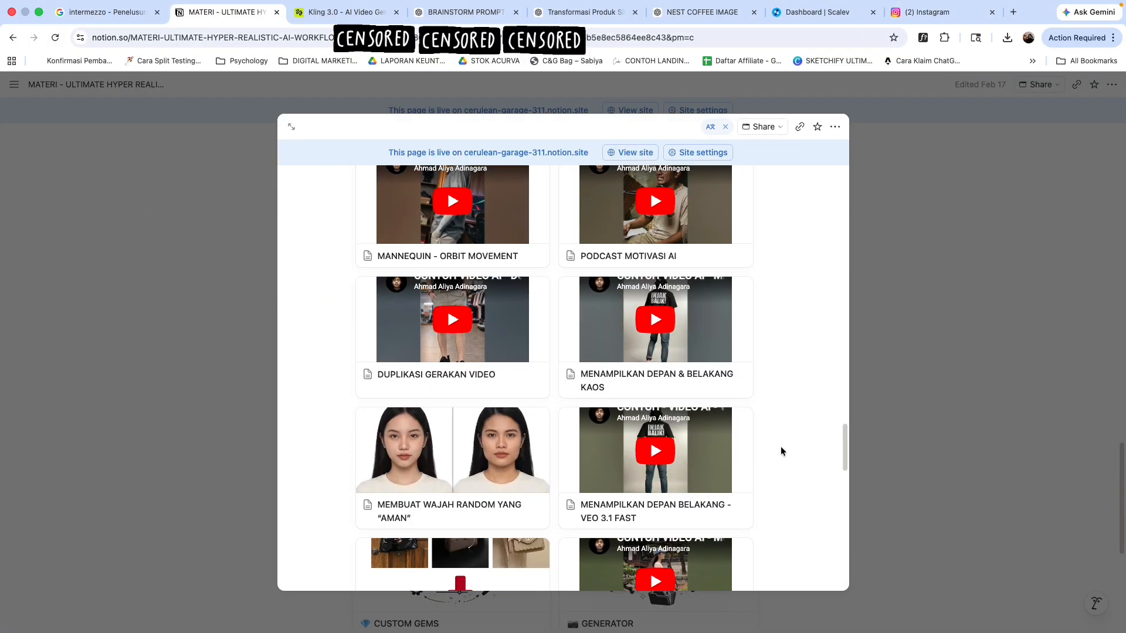
{"action": "scroll", "coordinate": [780, 446], "scroll_direction": "up", "scroll_amount": 10}
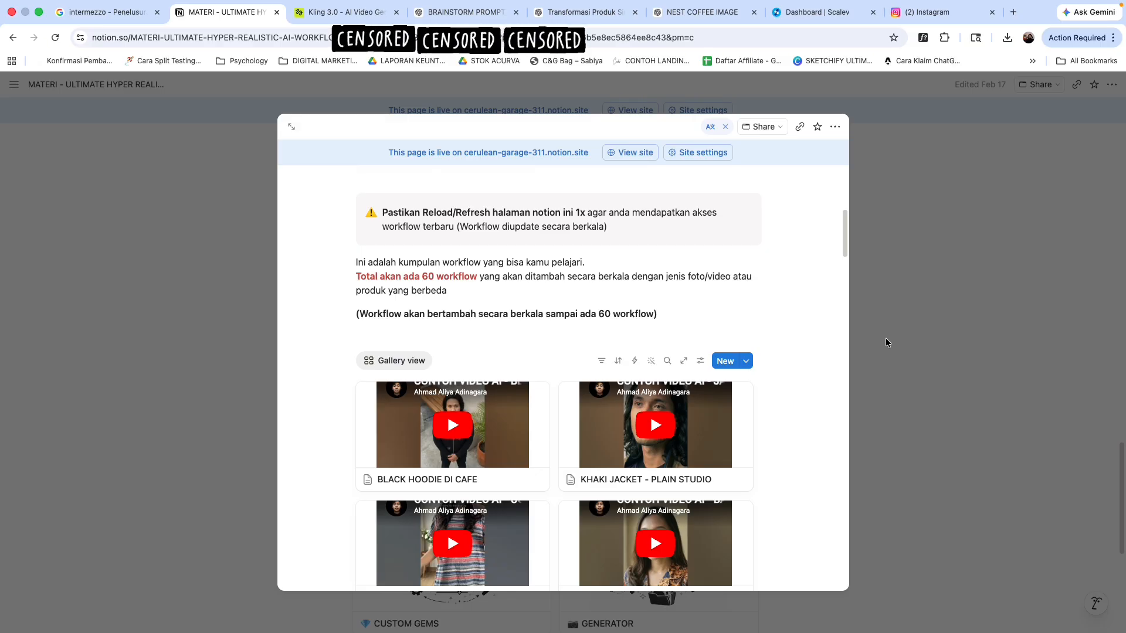
{"action": "left_click", "coordinate": [926, 29]}
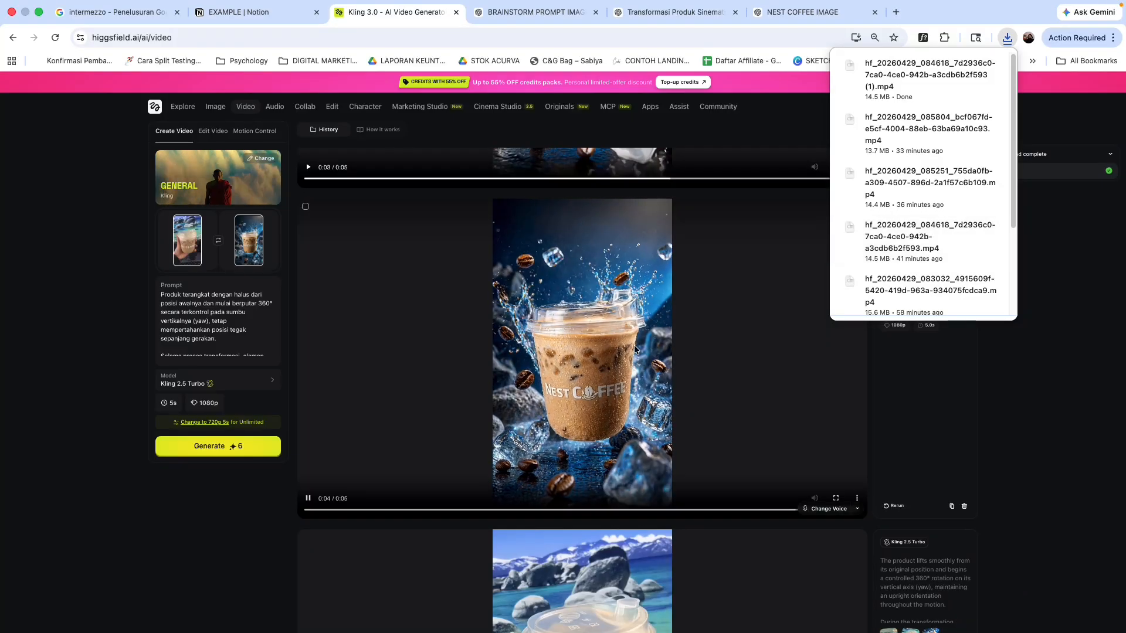
Step: Switch to CapCut and hide the second video track in the NEST COFFEE project
{"action": "key", "text": "super+Tab"}
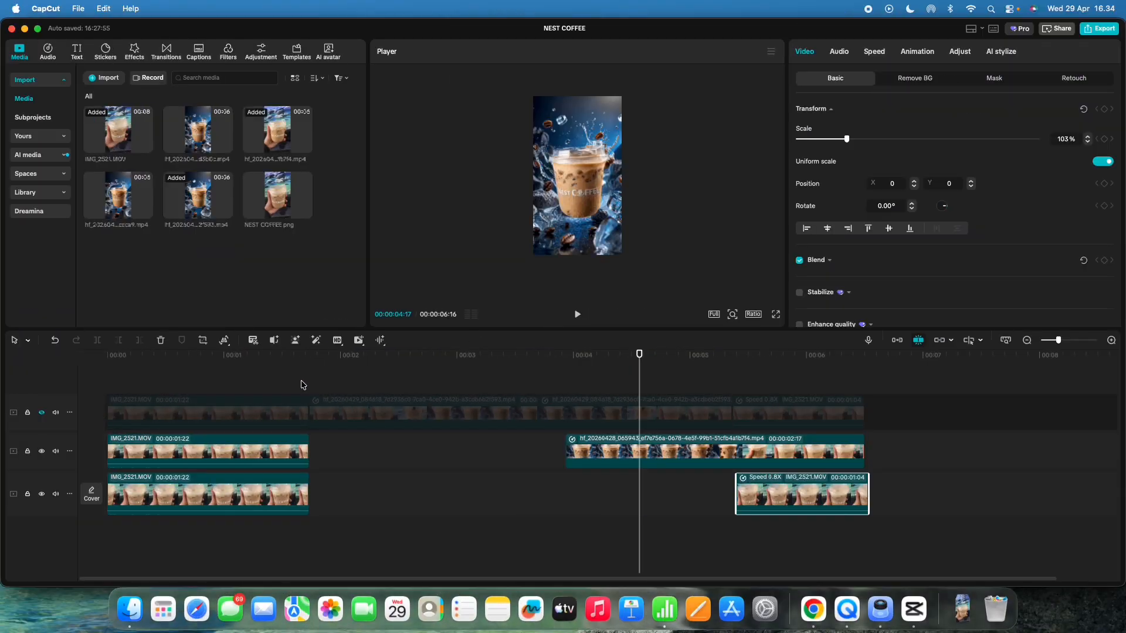
{"action": "left_click", "coordinate": [302, 385]}
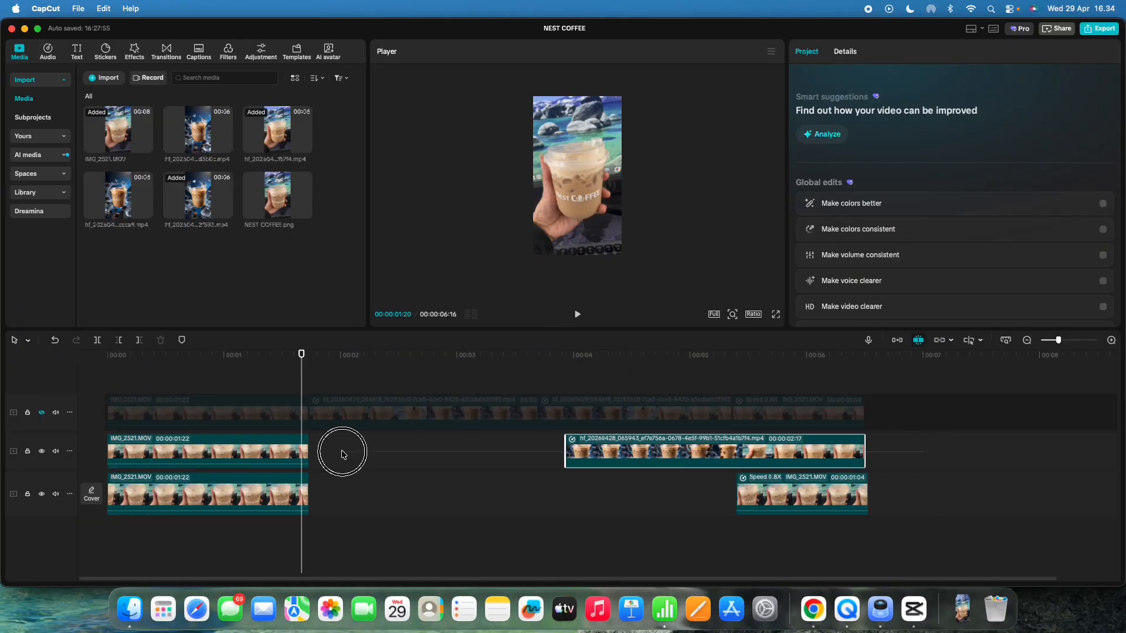
{"action": "left_click", "coordinate": [234, 453]}
{"action": "left_click", "coordinate": [42, 451]}
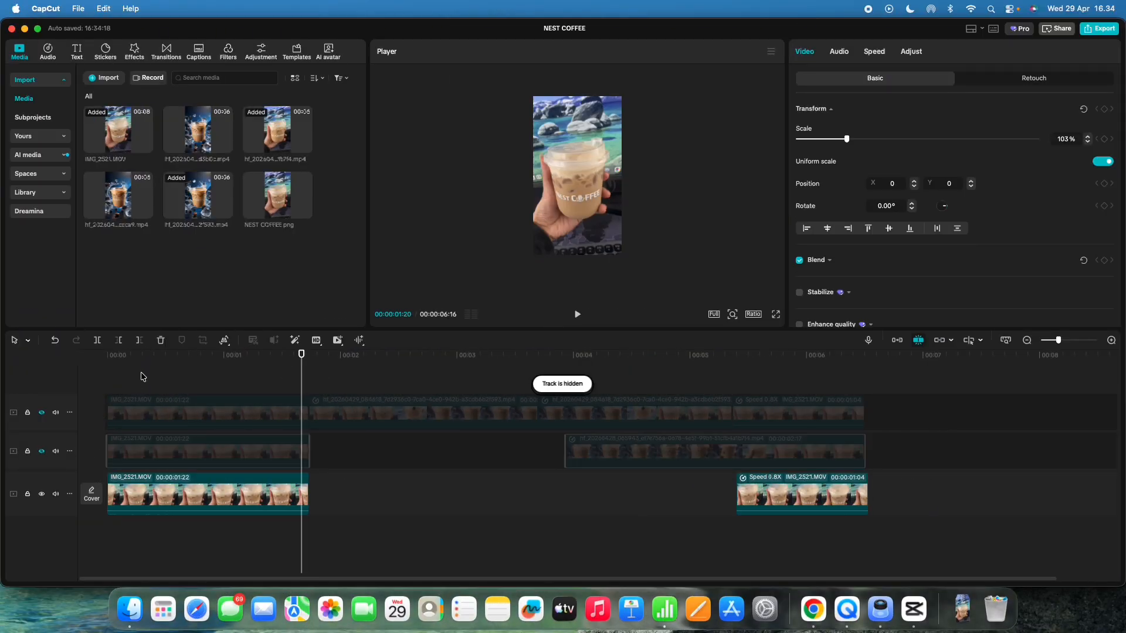
Step: Import the downloaded hand-held transformation video and place it on a new track right after the opening IMG_2521 clip
{"action": "left_click", "coordinate": [142, 375]}
{"action": "left_click_drag", "start_coordinate": [131, 369], "coordinate": [856, 444]}
{"action": "left_click", "coordinate": [201, 375]}
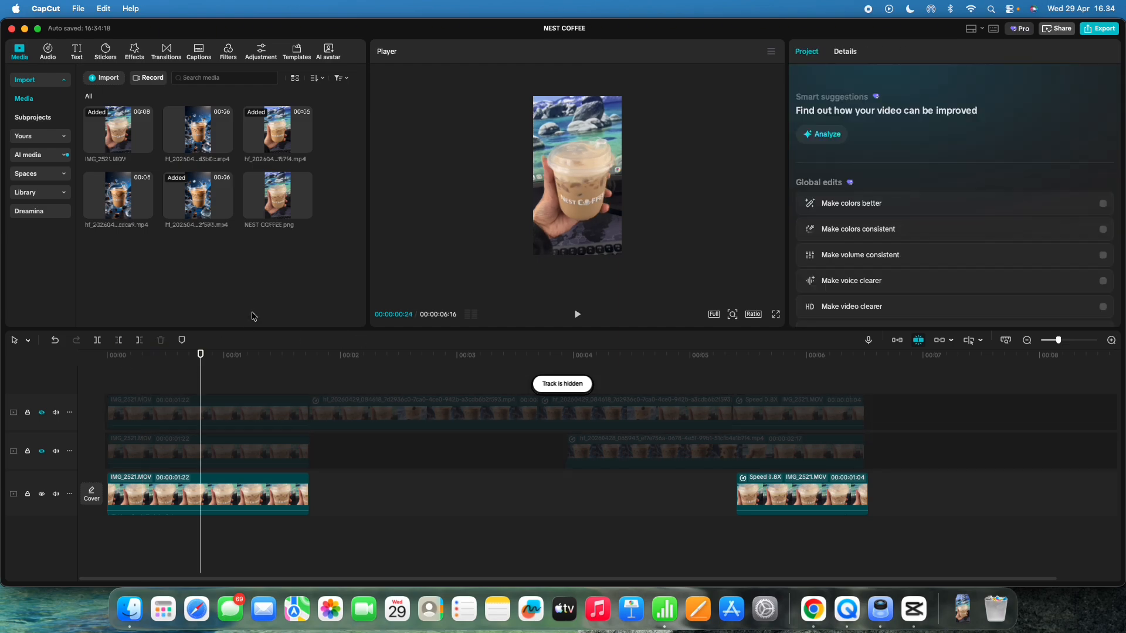
{"action": "key", "text": "super+i"}
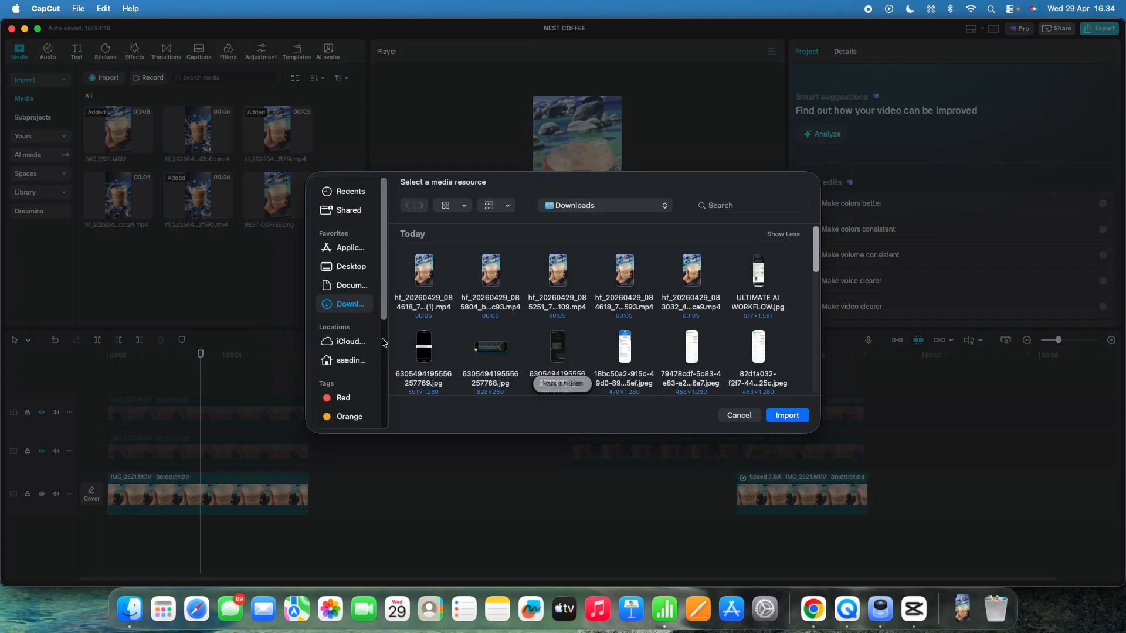
{"action": "double_click", "coordinate": [424, 309]}
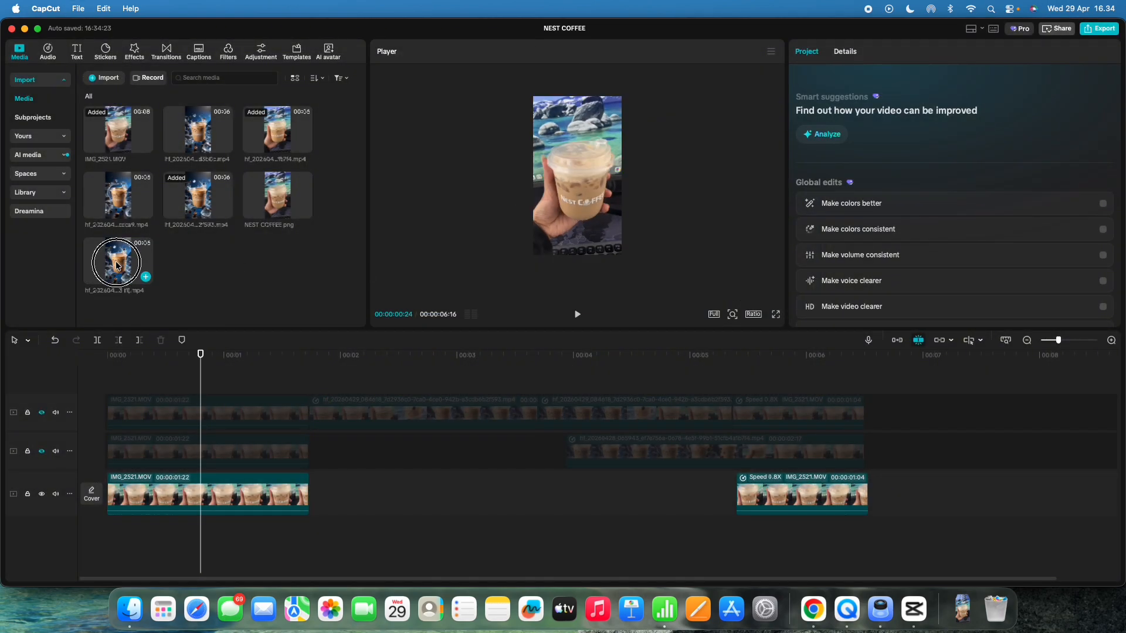
{"action": "left_click_drag", "start_coordinate": [117, 265], "coordinate": [311, 493]}
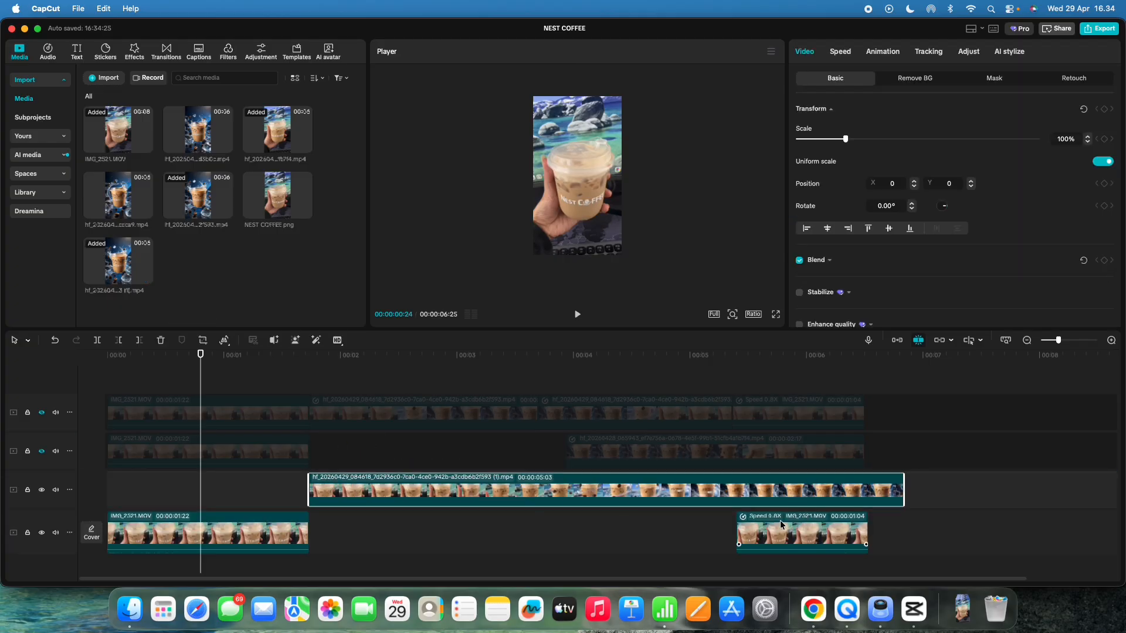
Step: Move the closing 0.8X IMG_2521 clip up a track and drop the transformation clip onto the main track after the opening clip
{"action": "left_click_drag", "start_coordinate": [852, 531], "coordinate": [988, 501]}
{"action": "left_click_drag", "start_coordinate": [753, 499], "coordinate": [657, 535]}
Step: Preview the cut from the opening clip into the transformation clip
{"action": "left_click", "coordinate": [267, 439]}
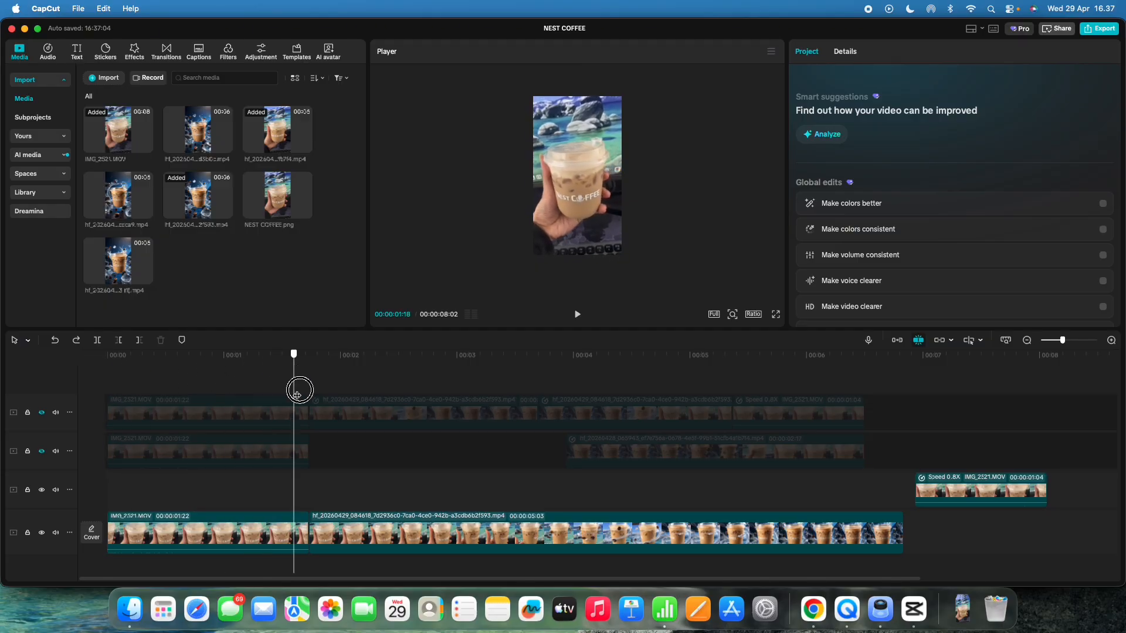
{"action": "left_click_drag", "start_coordinate": [378, 401], "coordinate": [332, 412]}
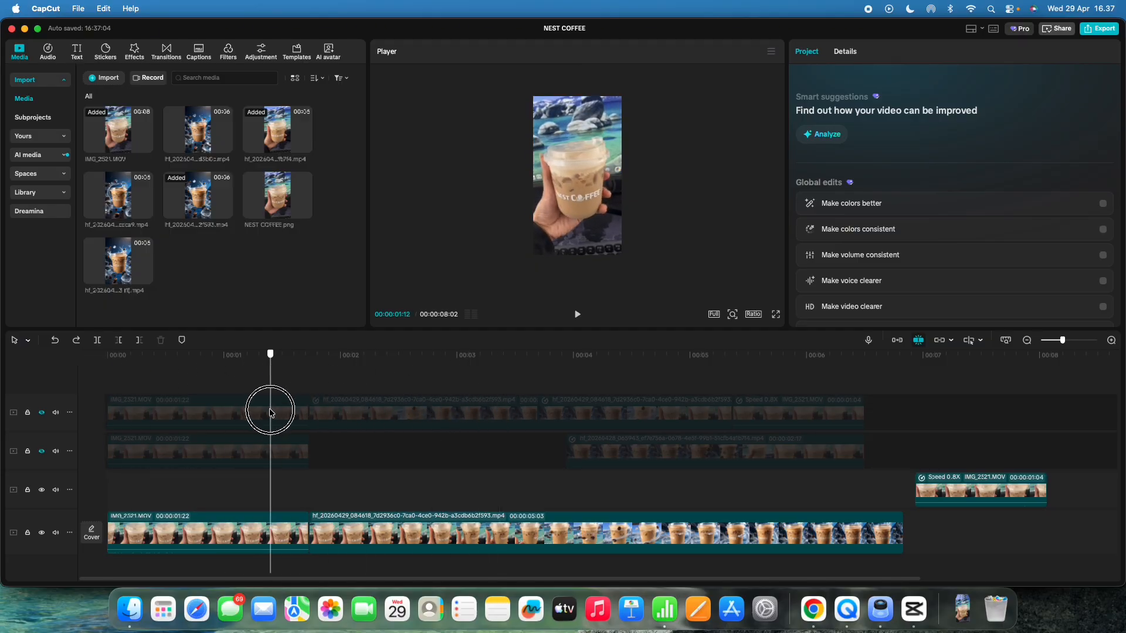
{"action": "left_click", "coordinate": [619, 233]}
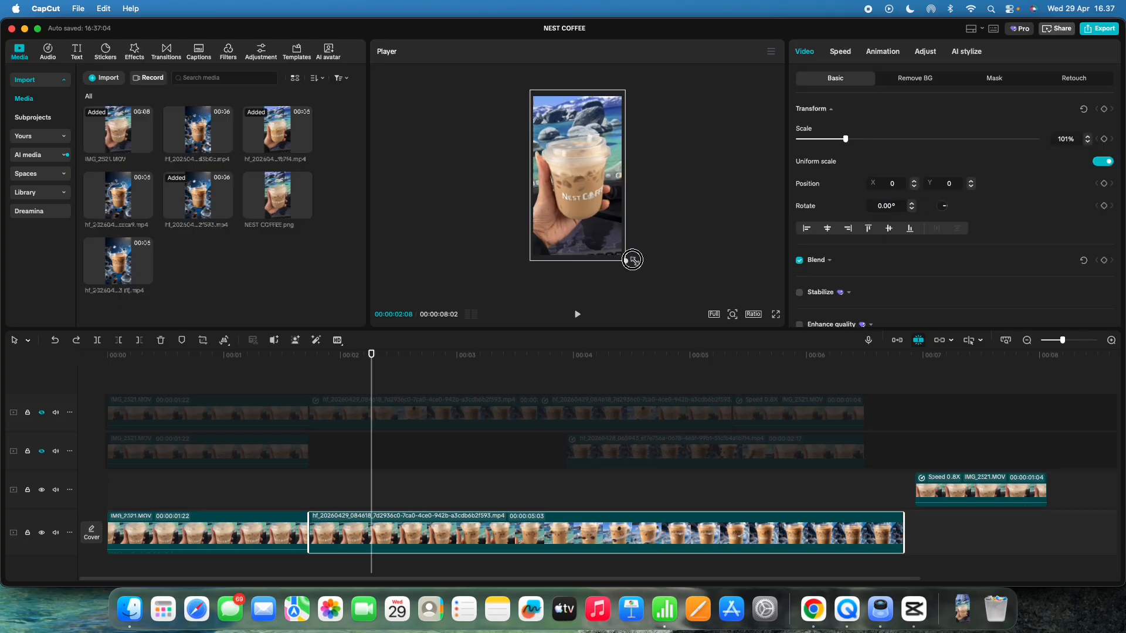
{"action": "left_click", "coordinate": [290, 502]}
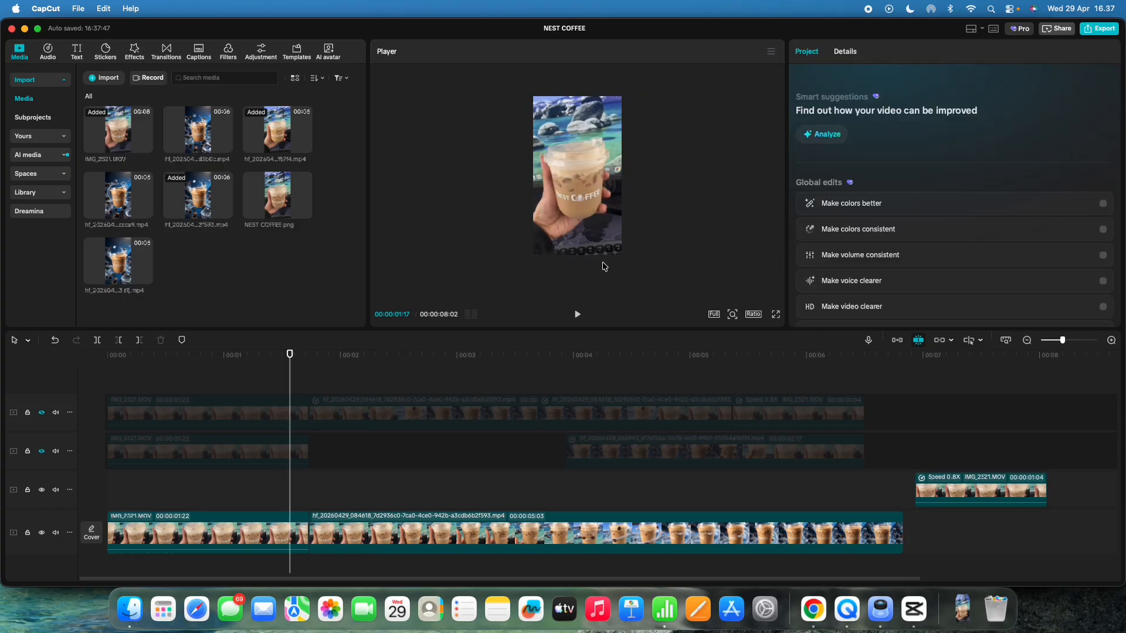
{"action": "left_click", "coordinate": [621, 254]}
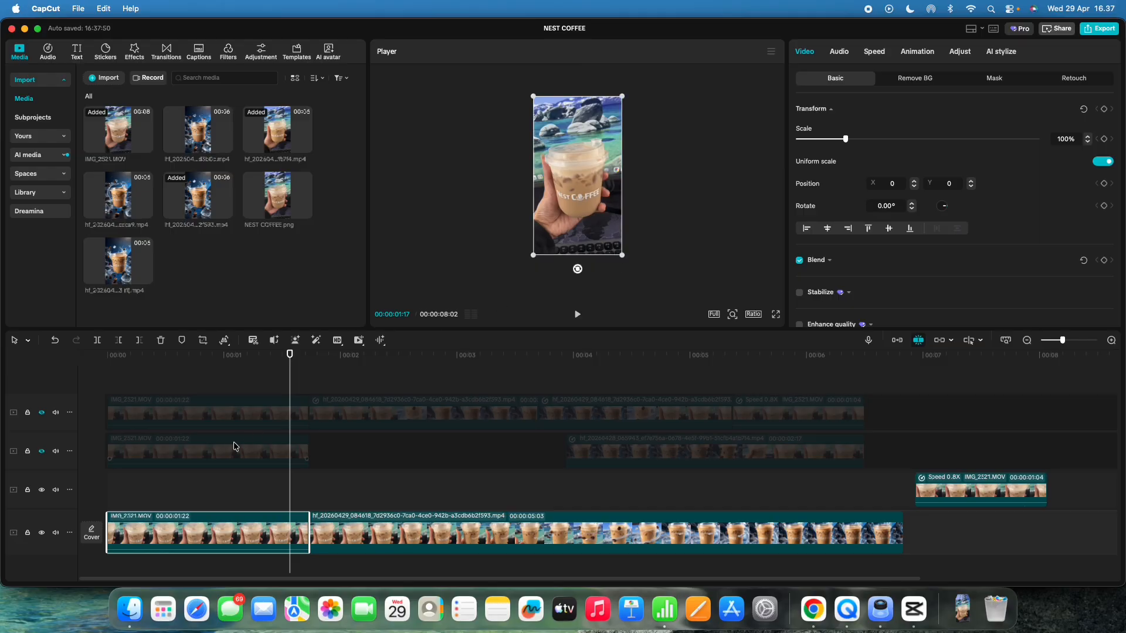
{"action": "left_click", "coordinate": [222, 475]}
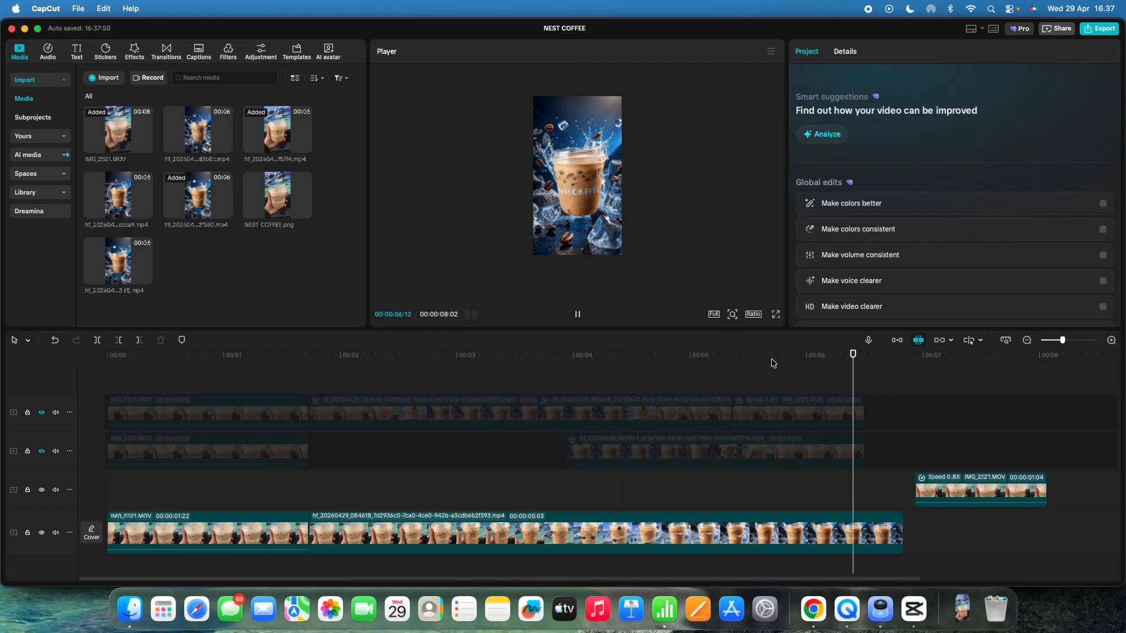
{"action": "key", "text": "space"}
{"action": "left_click", "coordinate": [461, 484]}
{"action": "left_click", "coordinate": [421, 479]}
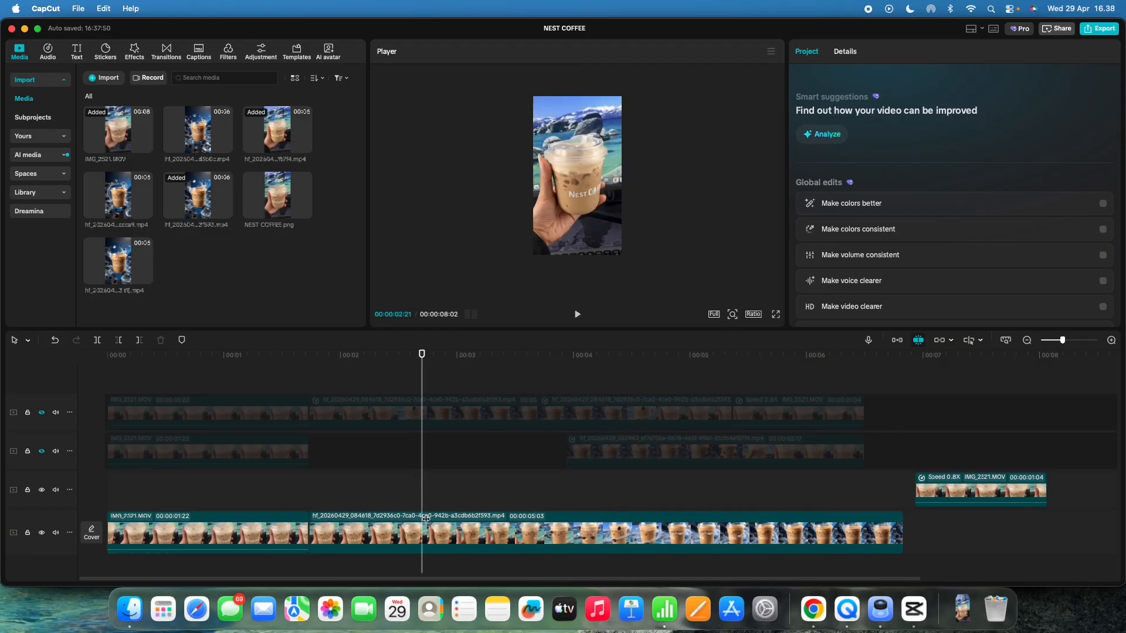
Step: Set the transformation clip's speed to 2.00x
{"action": "left_click", "coordinate": [420, 528]}
{"action": "left_click", "coordinate": [838, 51]}
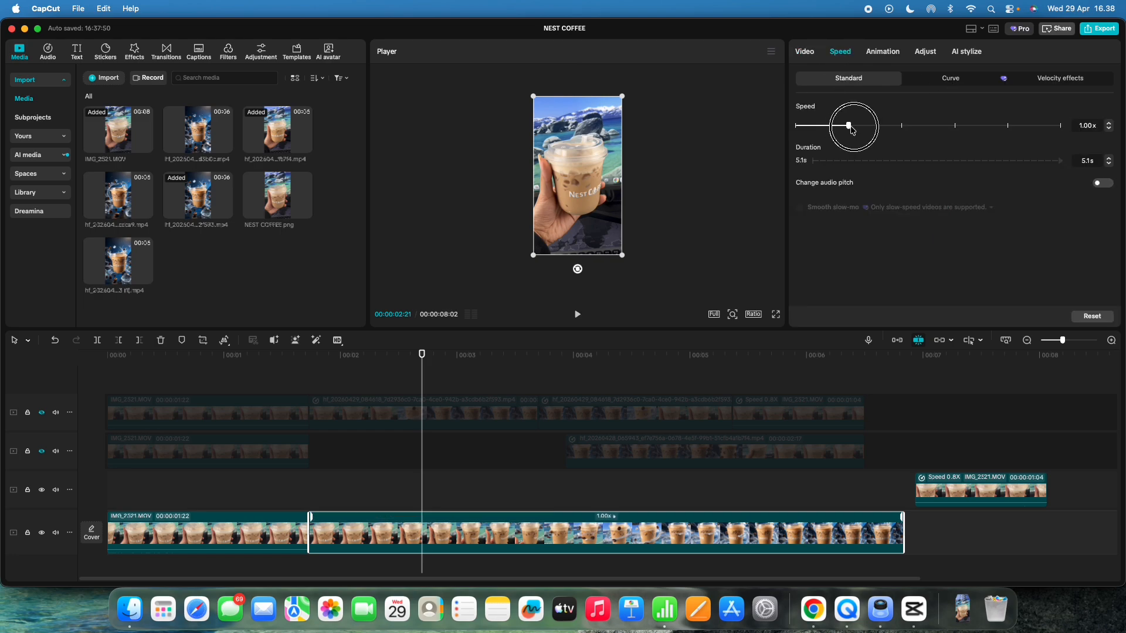
{"action": "left_click", "coordinate": [292, 478]}
Step: Play back the sped-up transformation clip
{"action": "key", "text": "space"}
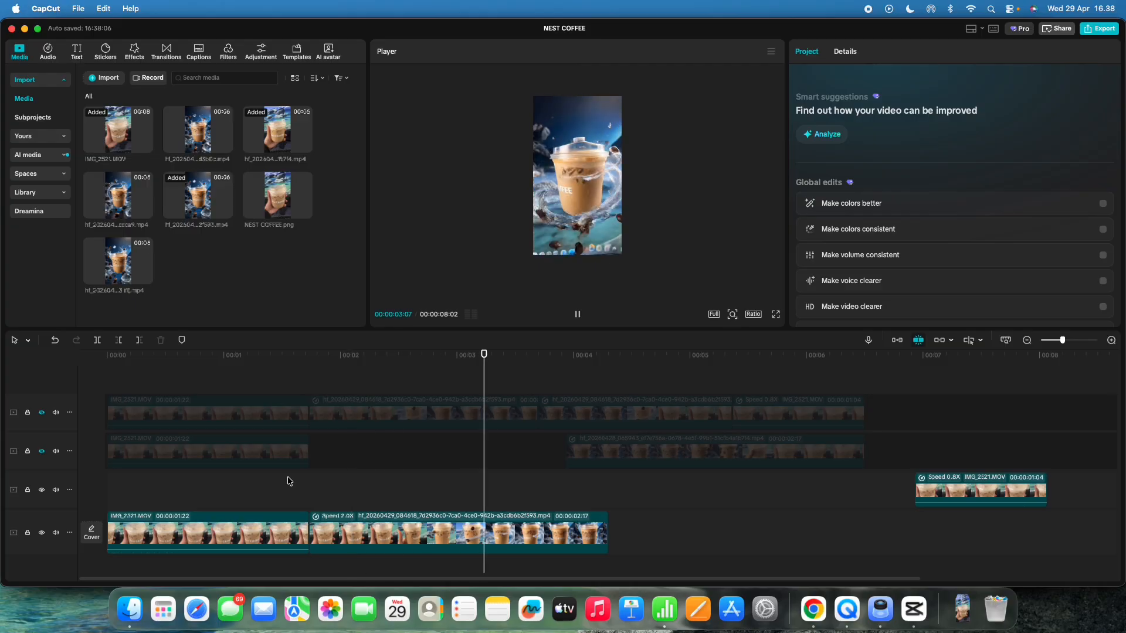
{"action": "key", "text": "space"}
{"action": "left_click", "coordinate": [434, 495]}
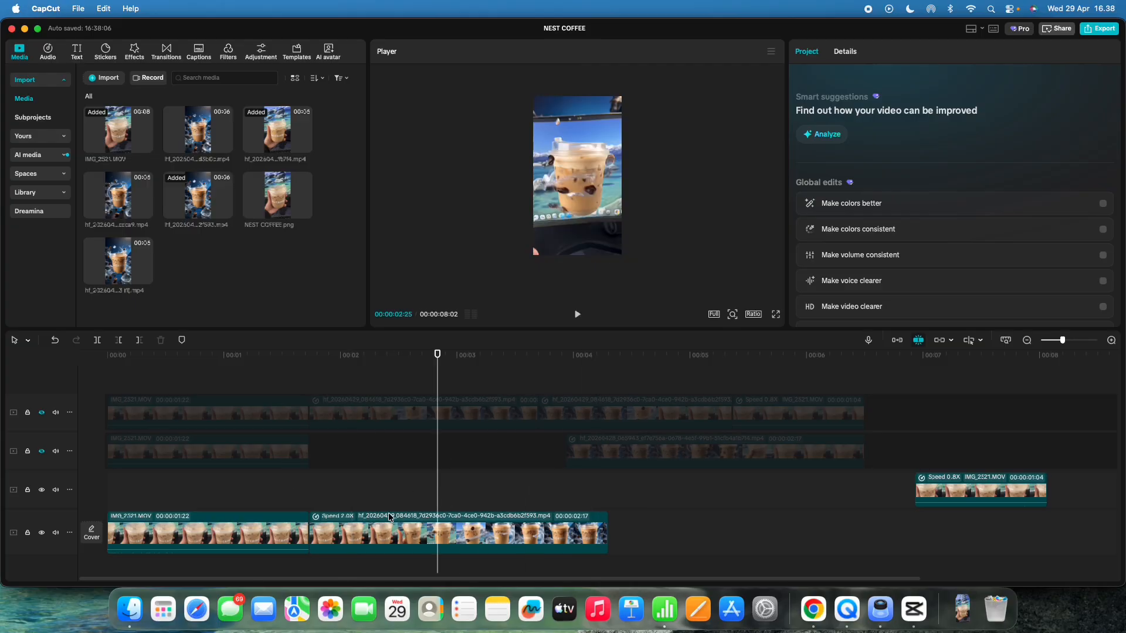
{"action": "left_click", "coordinate": [367, 496]}
Step: Switch the transformation clip's speed to a Custom speed curve
{"action": "left_click", "coordinate": [367, 524]}
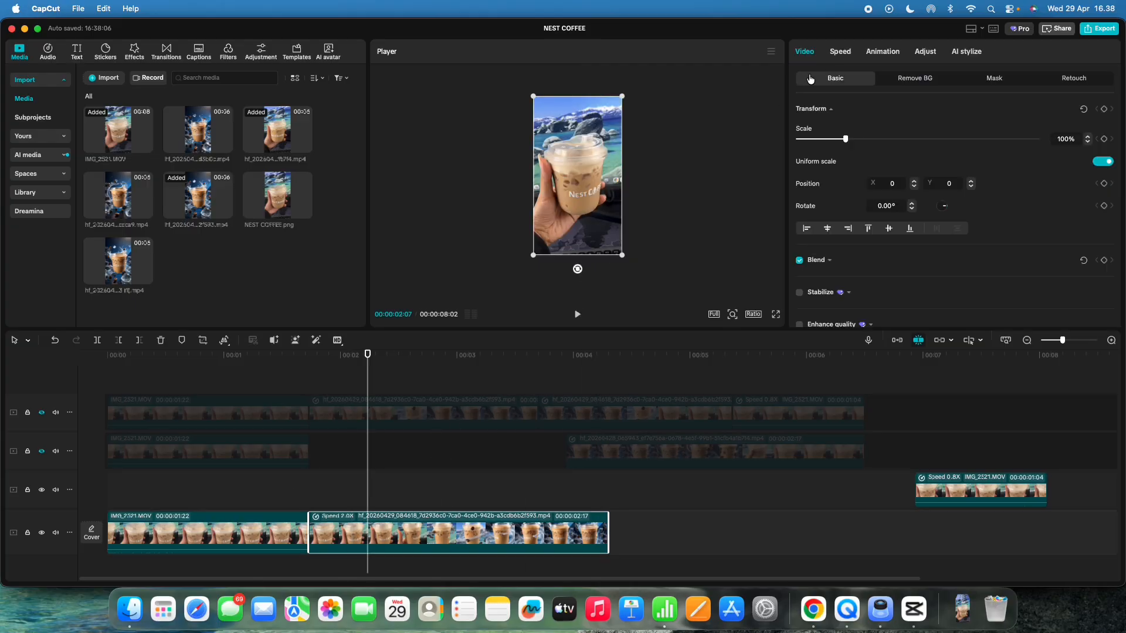
{"action": "left_click", "coordinate": [842, 52]}
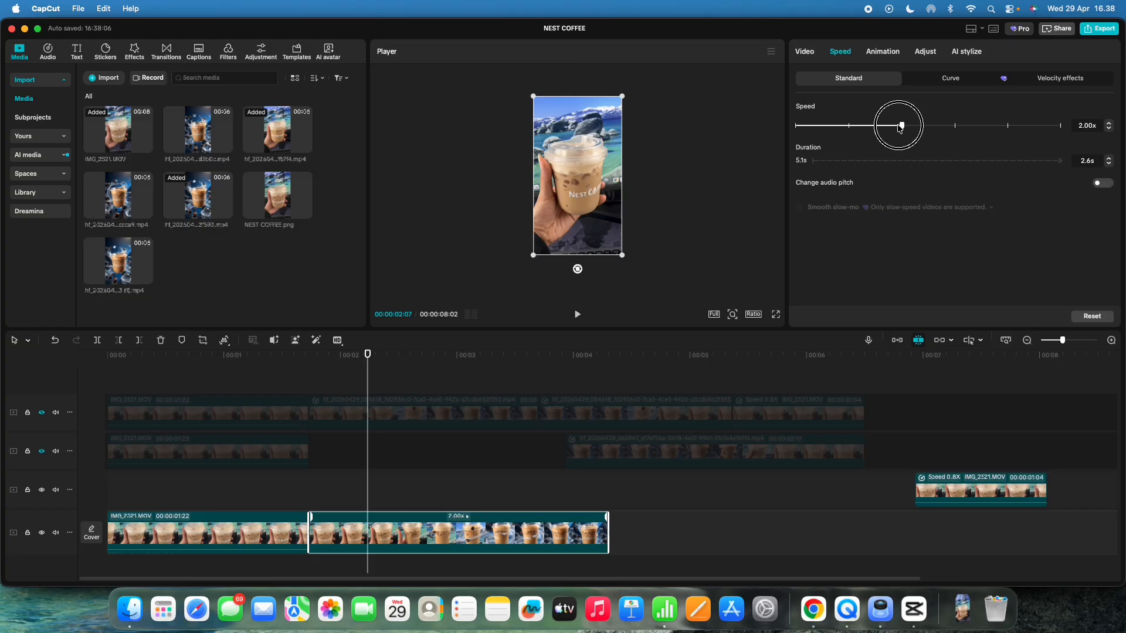
{"action": "left_click_drag", "start_coordinate": [855, 127], "coordinate": [848, 126]}
{"action": "left_click", "coordinate": [949, 80]}
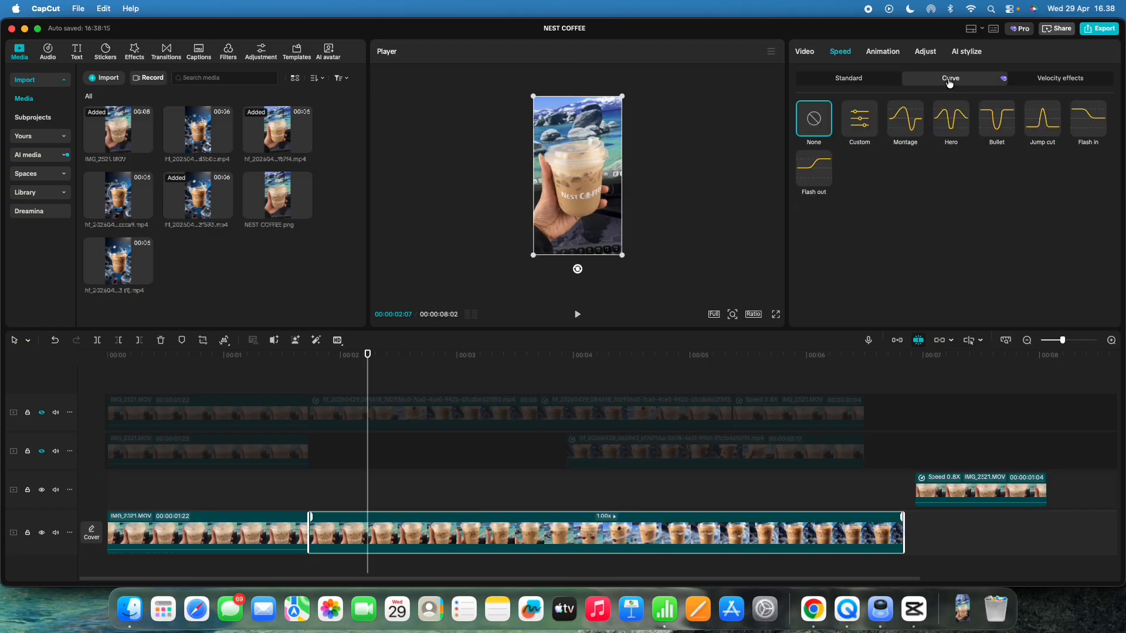
{"action": "left_click", "coordinate": [861, 124]}
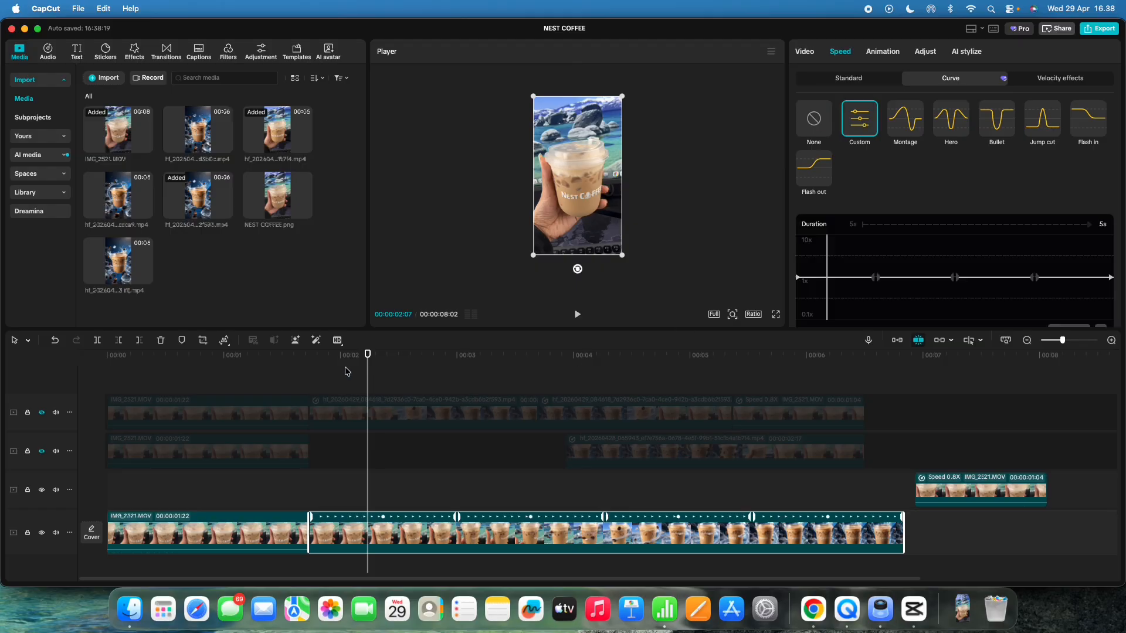
Step: Shape the custom speed curve by raising its middle control points so the clip's middle plays fast
{"action": "left_click_drag", "start_coordinate": [369, 366], "coordinate": [418, 366]}
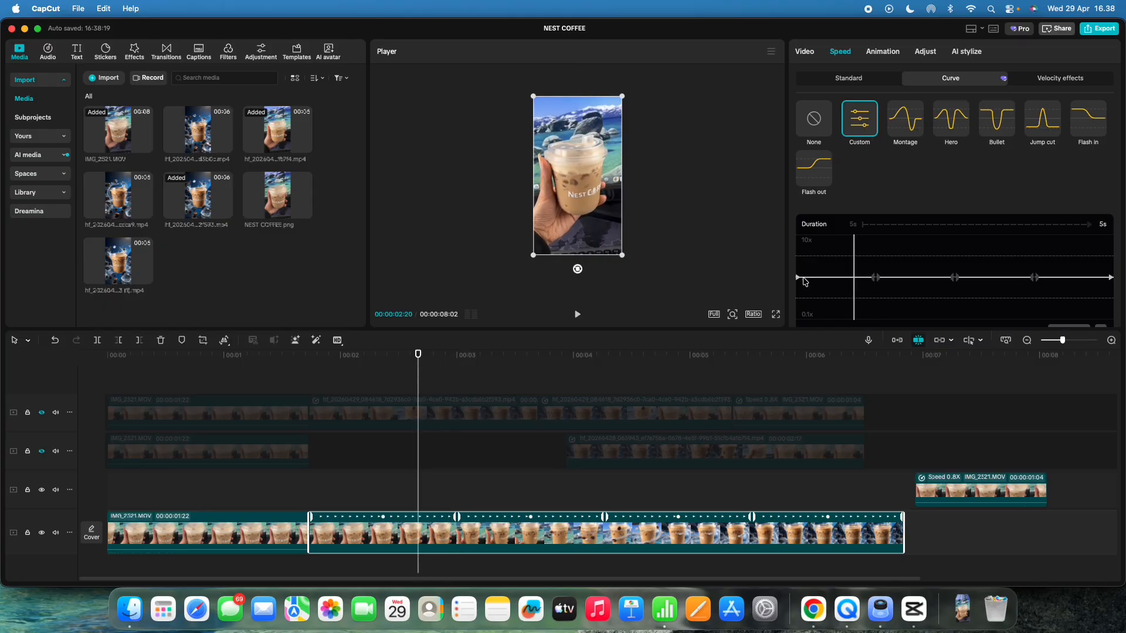
{"action": "mouse_move", "coordinate": [875, 278]}
{"action": "left_mouse_down"}
{"action": "mouse_move", "coordinate": [796, 271]}
{"action": "mouse_move", "coordinate": [855, 271]}
{"action": "mouse_move", "coordinate": [859, 250]}
{"action": "mouse_move", "coordinate": [890, 240]}
{"action": "mouse_move", "coordinate": [1060, 252]}
{"action": "left_mouse_up"}
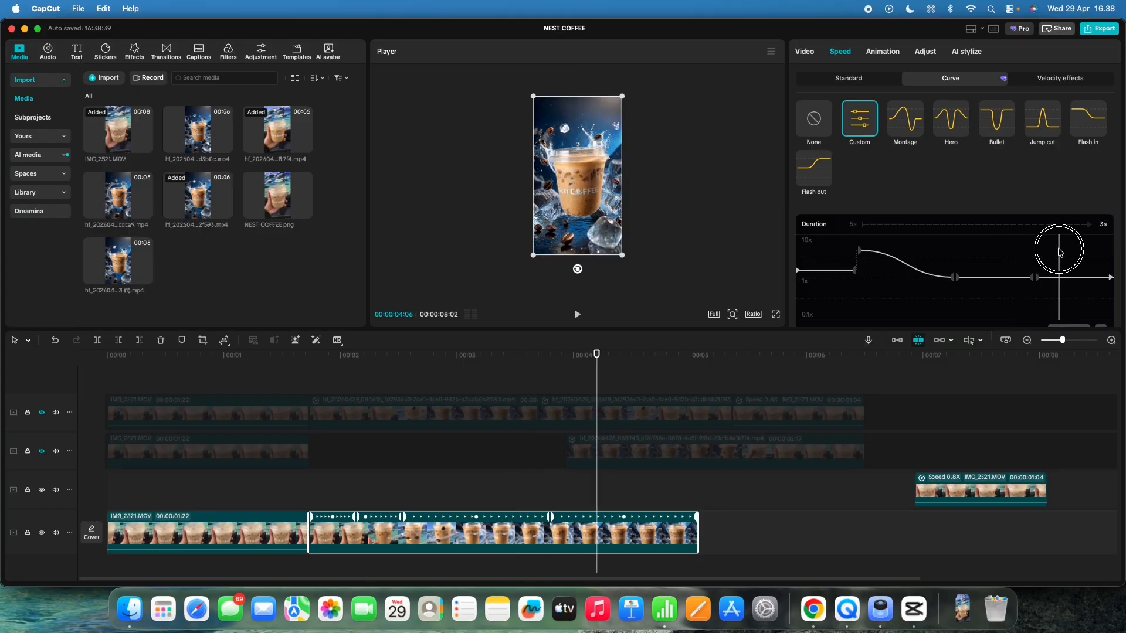
{"action": "left_click_drag", "start_coordinate": [954, 279], "coordinate": [954, 251]}
{"action": "left_click_drag", "start_coordinate": [1035, 278], "coordinate": [1034, 250]}
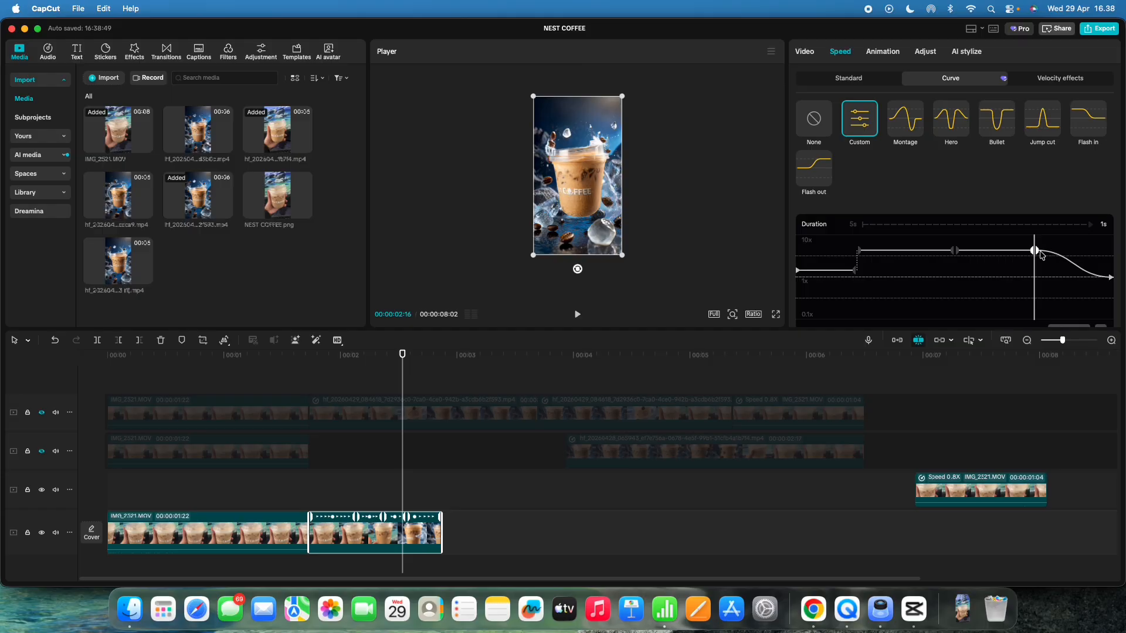
{"action": "left_click_drag", "start_coordinate": [1037, 253], "coordinate": [1037, 271]}
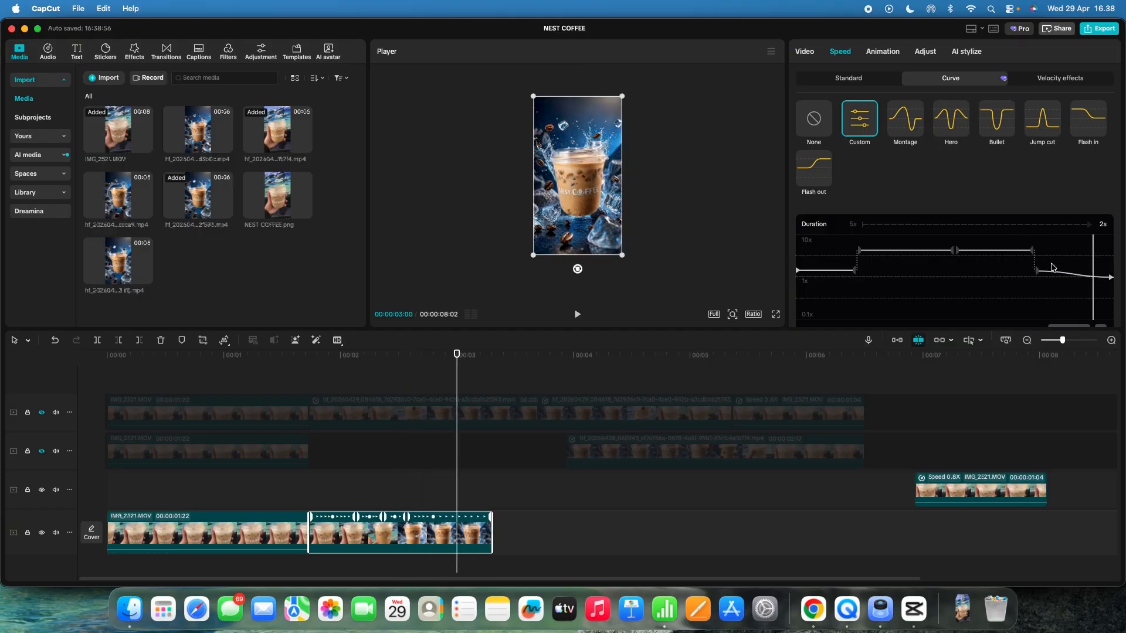
{"action": "left_click_drag", "start_coordinate": [1037, 274], "coordinate": [827, 242]}
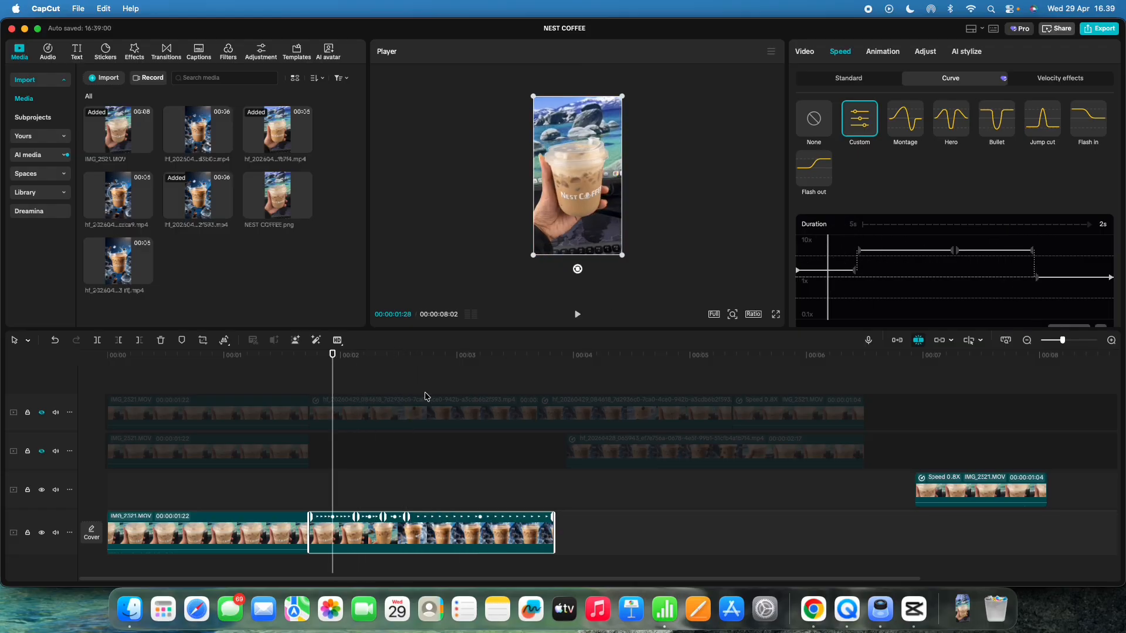
Step: Preview the opening and sped-up transformation clips and recheck the speed curve
{"action": "left_click", "coordinate": [288, 475]}
{"action": "key", "text": "space"}
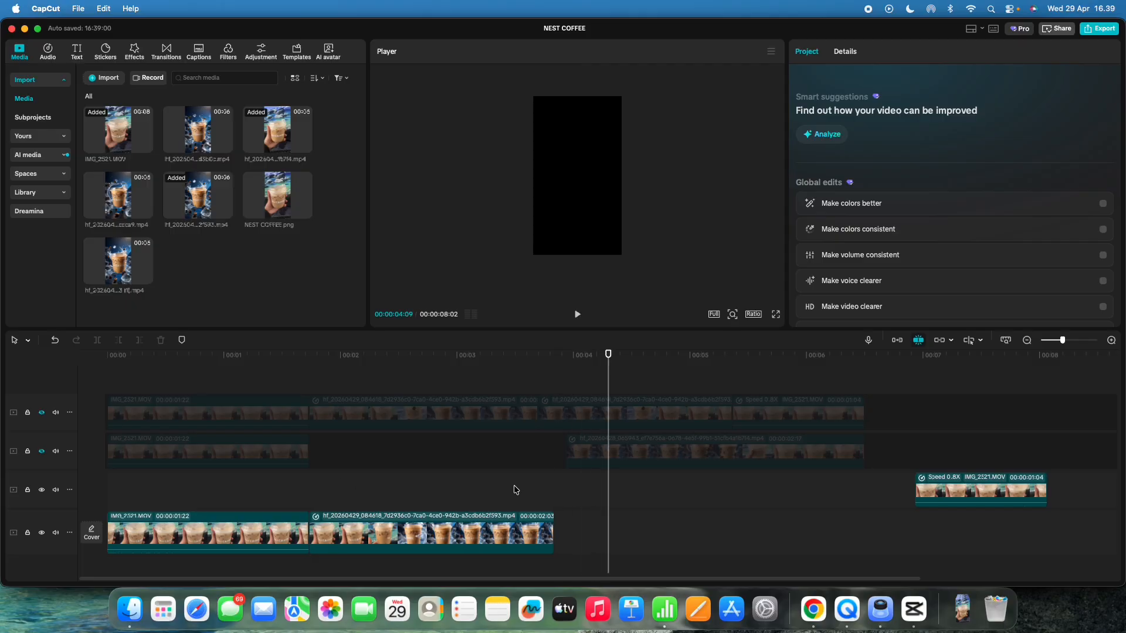
{"action": "left_click_drag", "start_coordinate": [514, 489], "coordinate": [291, 496]}
{"action": "key", "text": "space"}
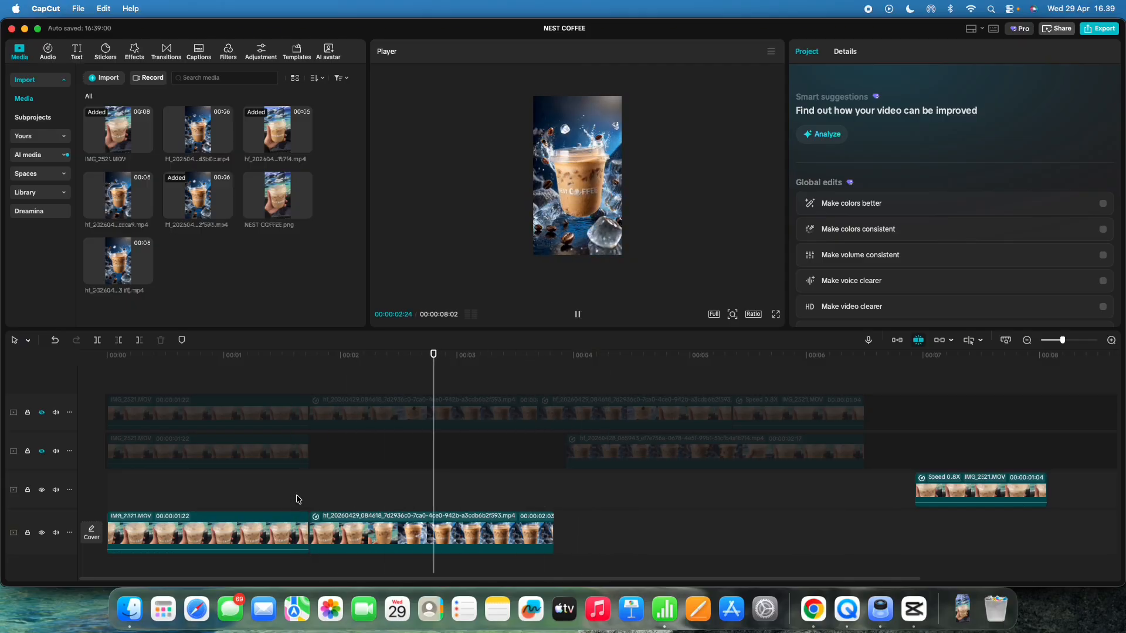
{"action": "key", "text": "space"}
{"action": "left_click", "coordinate": [438, 518]}
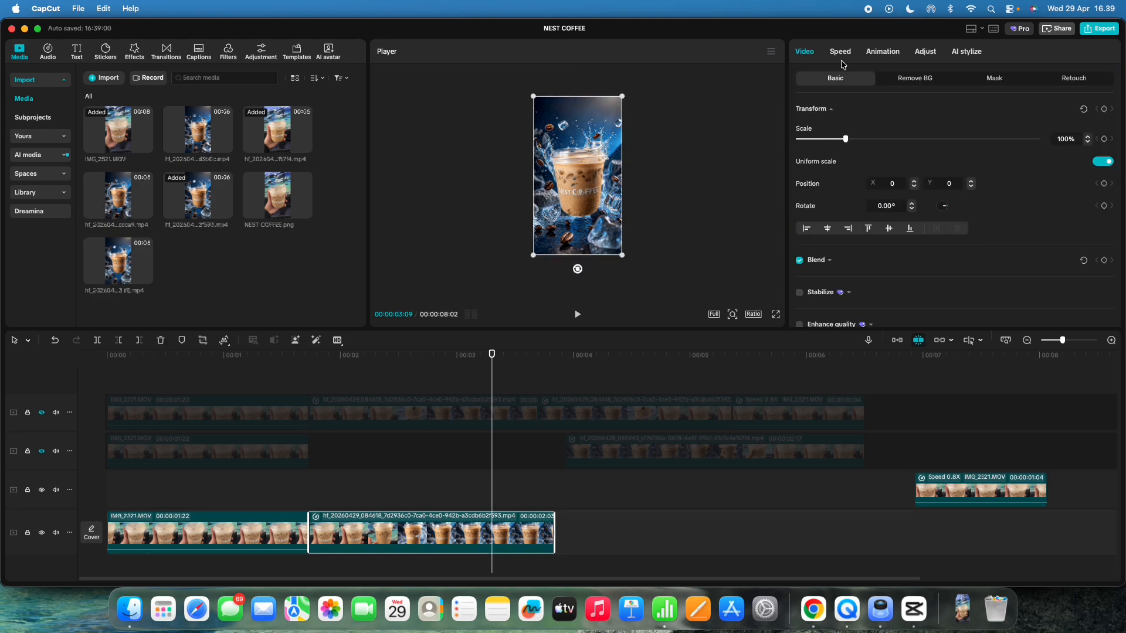
{"action": "left_click", "coordinate": [841, 53]}
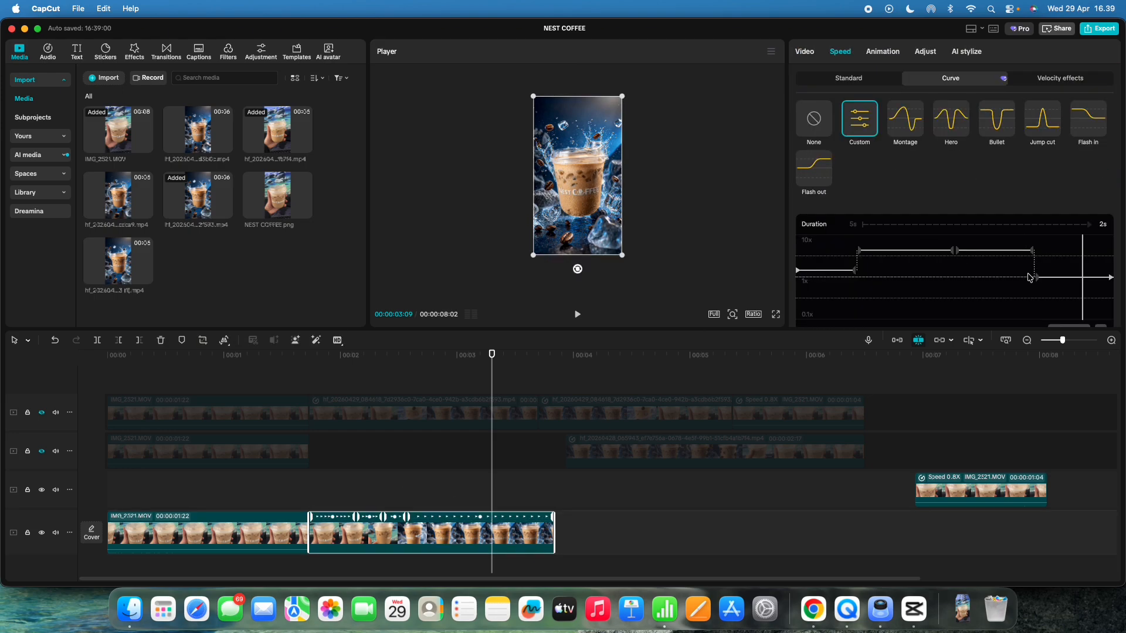
{"action": "left_click", "coordinate": [475, 487]}
{"action": "left_click_drag", "start_coordinate": [473, 476], "coordinate": [299, 482]}
{"action": "key", "text": "space"}
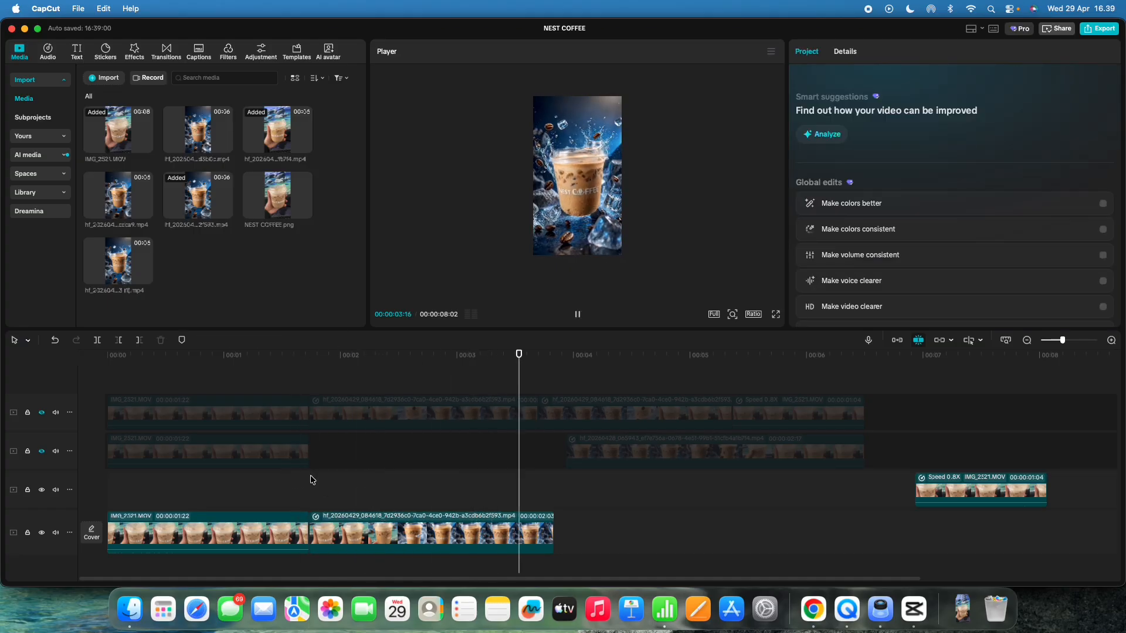
{"action": "key", "text": "space"}
Step: Duplicate the transformation clip right after itself and reverse the copy
{"action": "left_click", "coordinate": [575, 484]}
{"action": "left_click", "coordinate": [487, 519]}
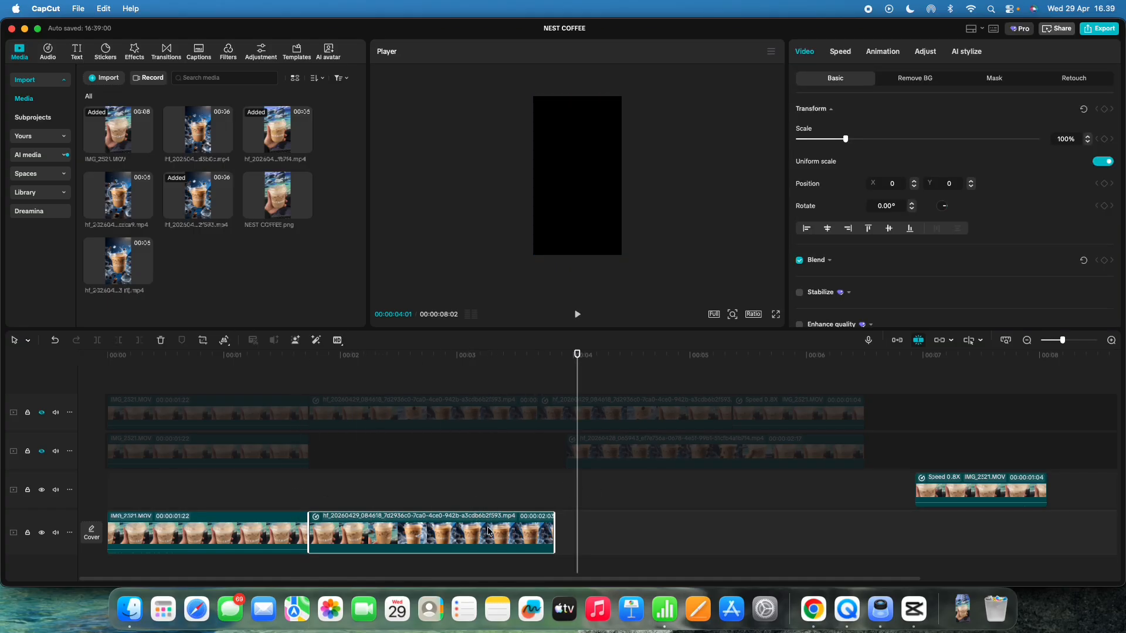
{"action": "left_click_drag", "start_coordinate": [458, 529], "coordinate": [704, 530]}
{"action": "left_click", "coordinate": [629, 500]}
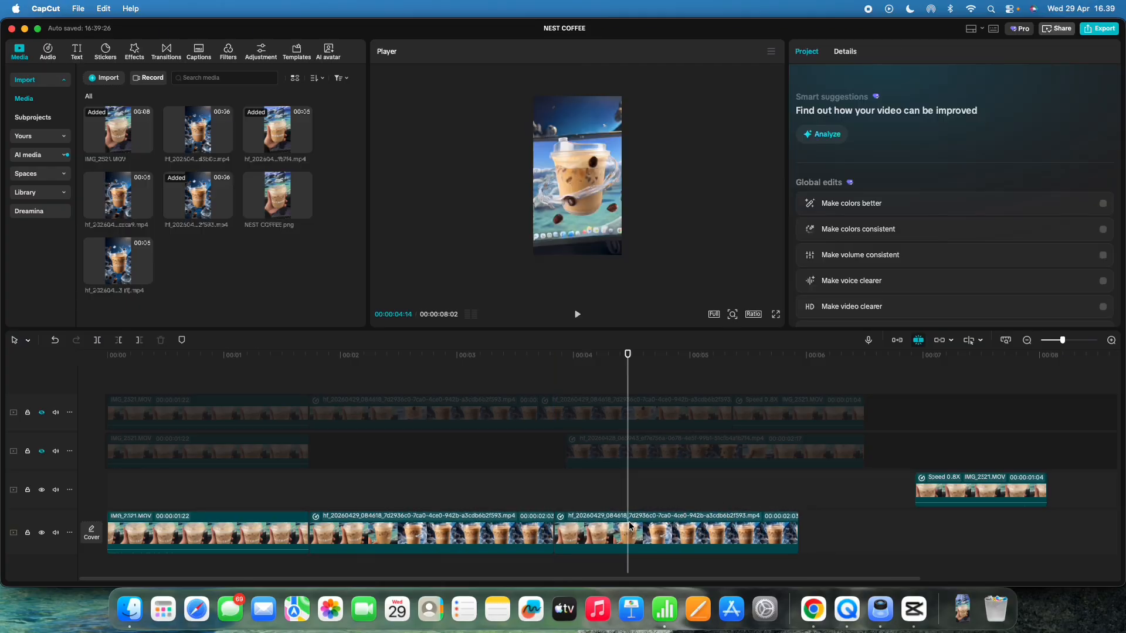
{"action": "left_click", "coordinate": [707, 538]}
{"action": "left_click", "coordinate": [223, 341]}
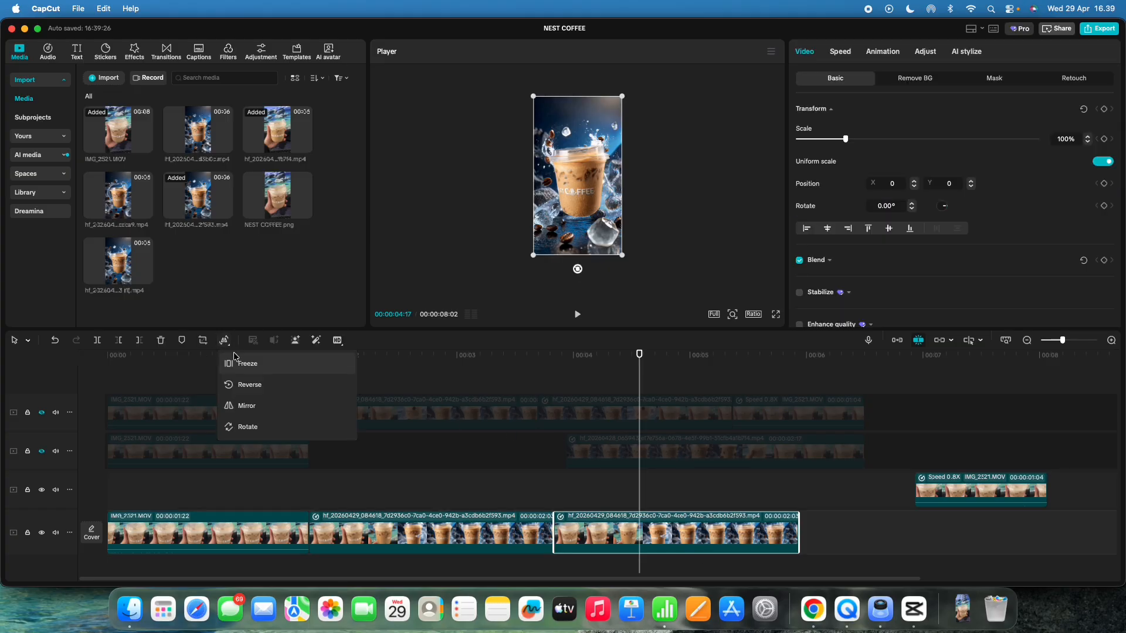
{"action": "left_click", "coordinate": [251, 386]}
Step: Preview the transition into the reversed copy
{"action": "left_click", "coordinate": [503, 489]}
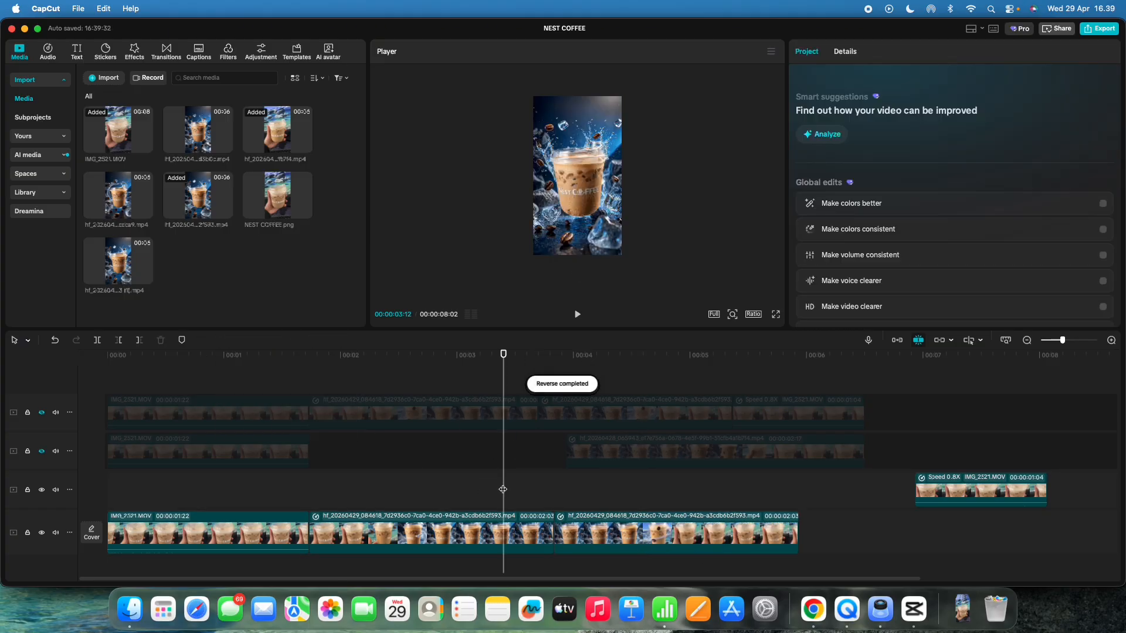
{"action": "left_click", "coordinate": [449, 484]}
{"action": "key", "text": "space"}
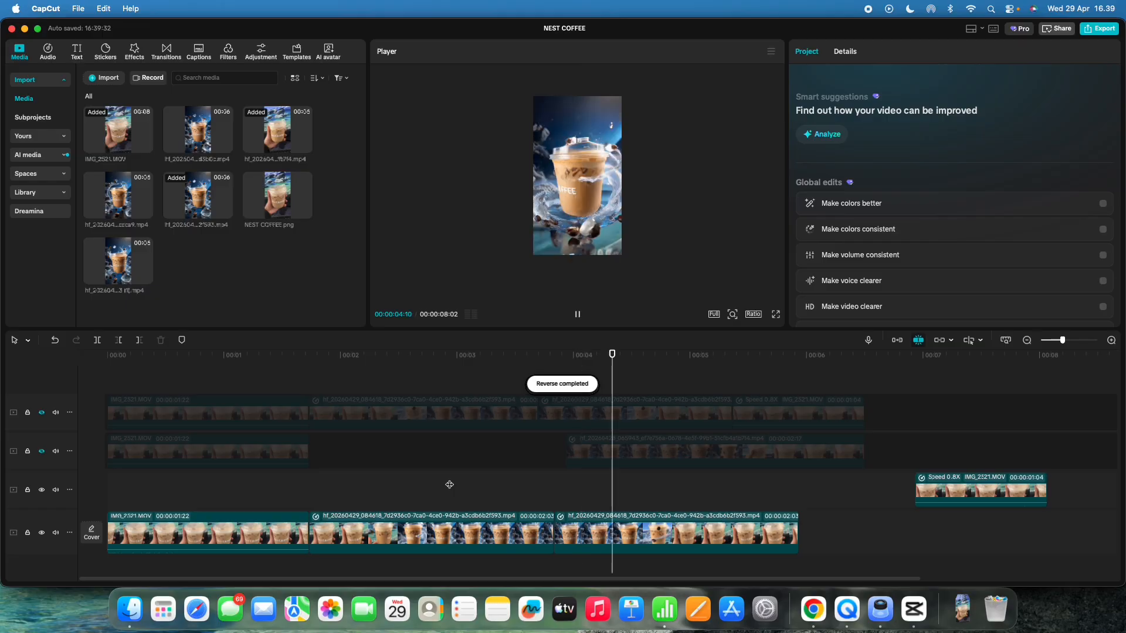
{"action": "key", "text": "space"}
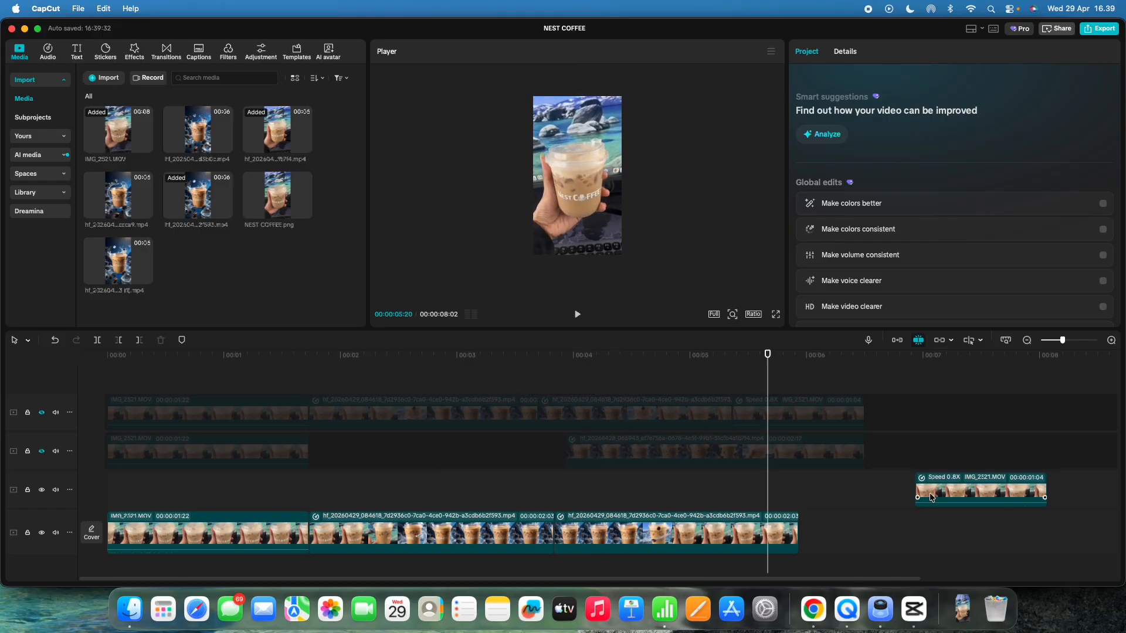
Step: Move the closing IMG_2521 clip down onto the main track after the reversed copy and preview it
{"action": "left_click_drag", "start_coordinate": [933, 497], "coordinate": [743, 512]}
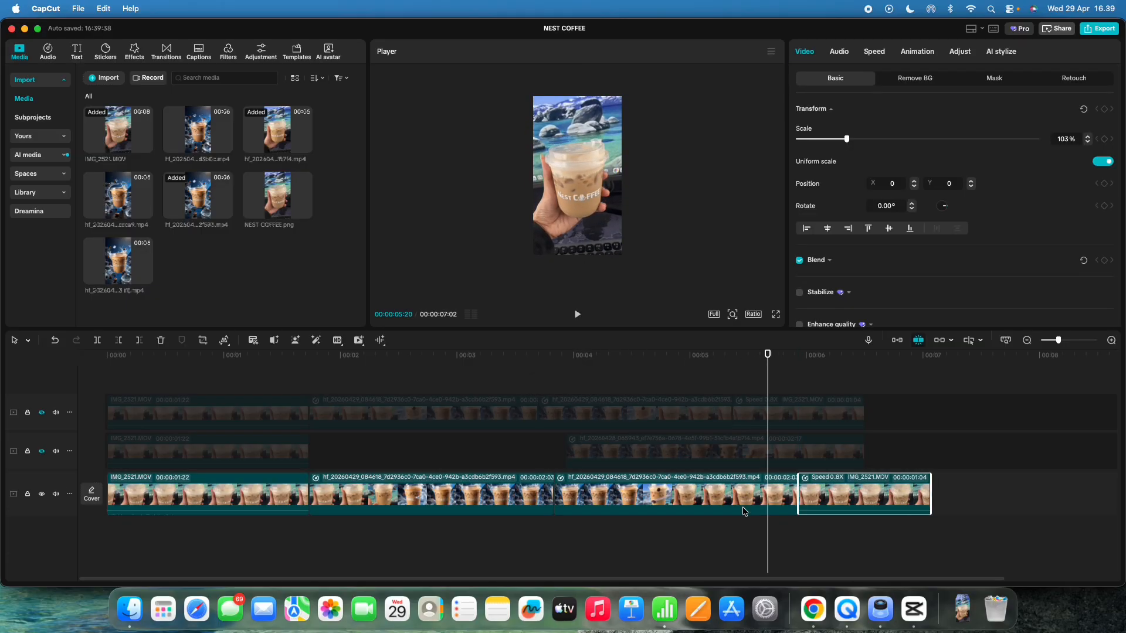
{"action": "left_click", "coordinate": [507, 467]}
{"action": "key", "text": "space"}
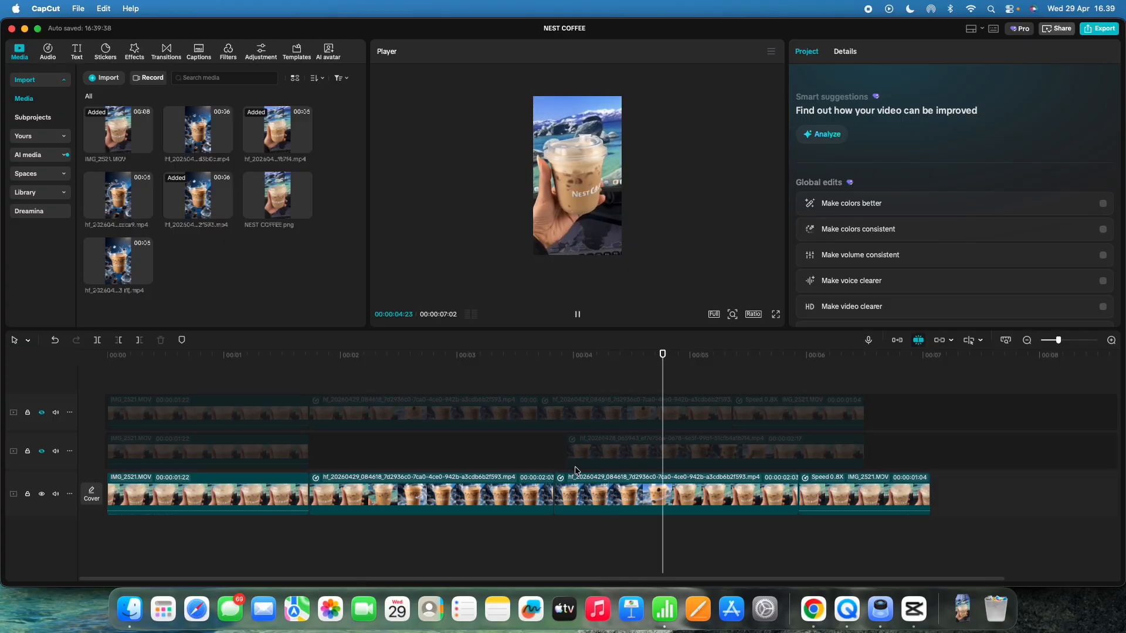
{"action": "key", "text": "space"}
Step: Move the reversed copy up to the track above and adjust its custom speed curve
{"action": "left_click", "coordinate": [624, 491]}
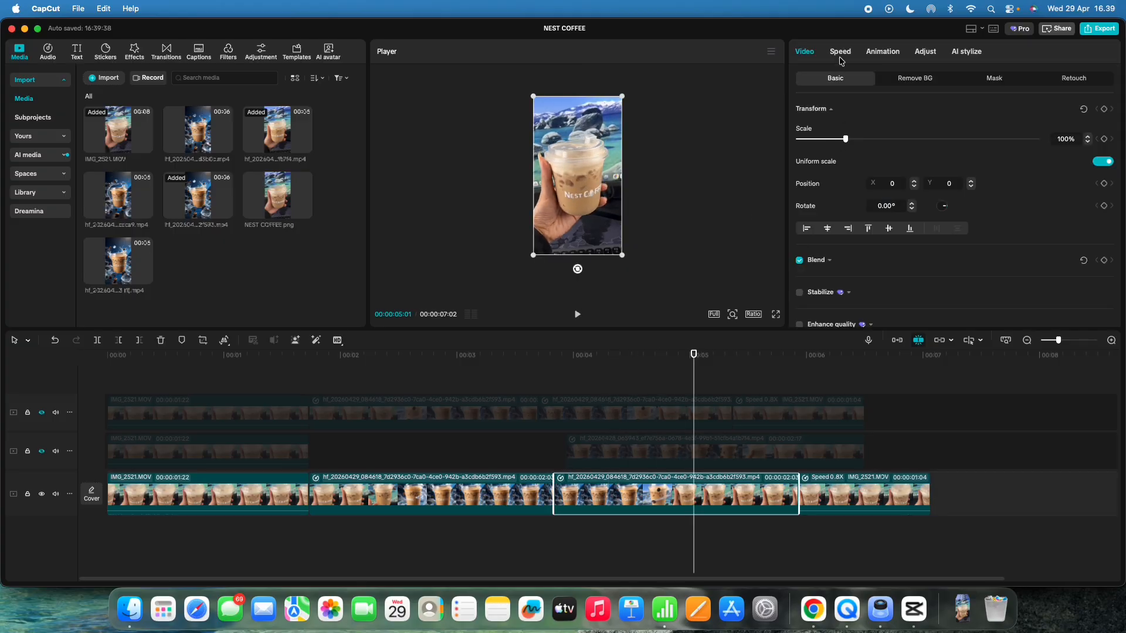
{"action": "left_click", "coordinate": [840, 52]}
{"action": "mouse_move", "coordinate": [858, 248]}
{"action": "left_mouse_down"}
{"action": "mouse_move", "coordinate": [798, 245]}
{"action": "mouse_move", "coordinate": [857, 249]}
{"action": "left_mouse_up"}
{"action": "left_click_drag", "start_coordinate": [797, 273], "coordinate": [849, 277]}
{"action": "left_click", "coordinate": [891, 242]}
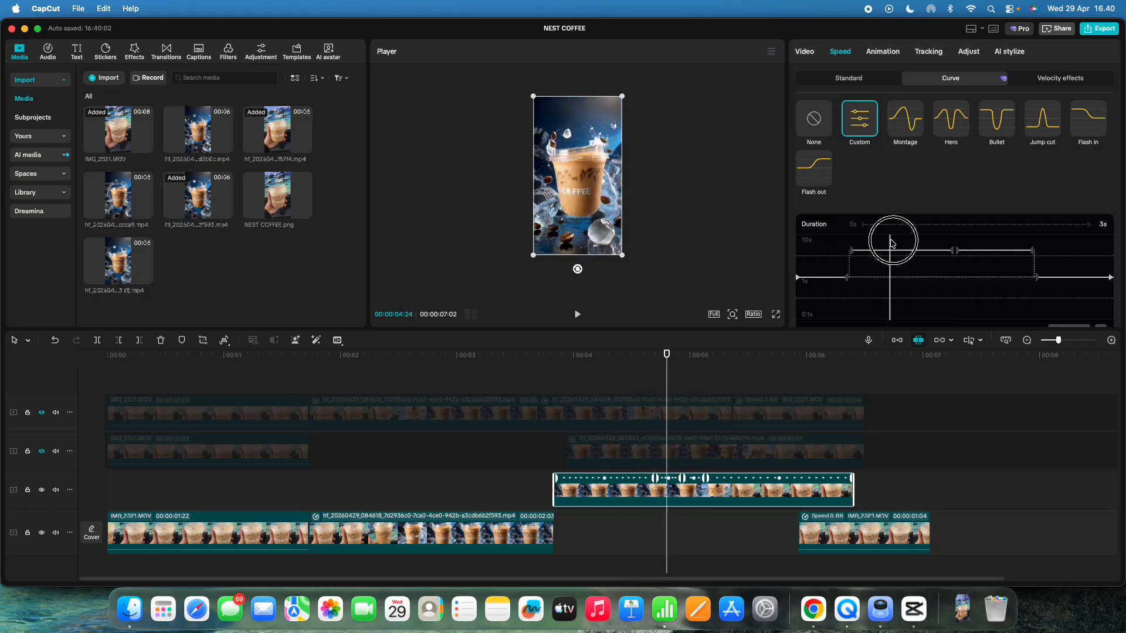
{"action": "left_click_drag", "start_coordinate": [891, 242], "coordinate": [1066, 277]}
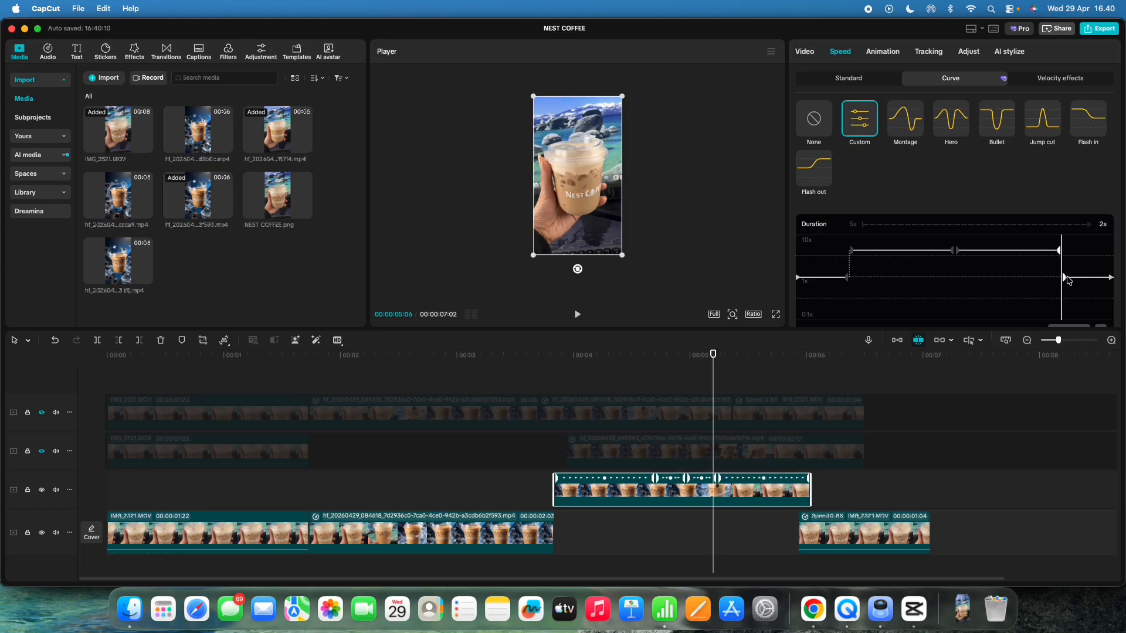
Step: Preview the sequence with the reversed copy on the upper track
{"action": "left_click", "coordinate": [548, 392]}
{"action": "left_click", "coordinate": [451, 384]}
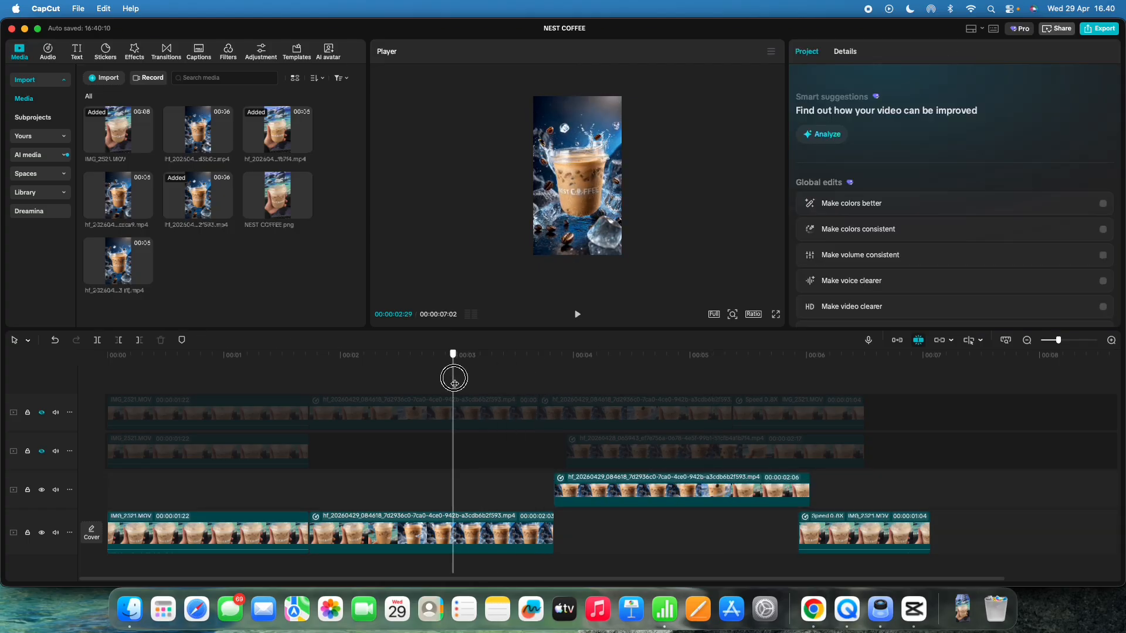
{"action": "key", "text": "space"}
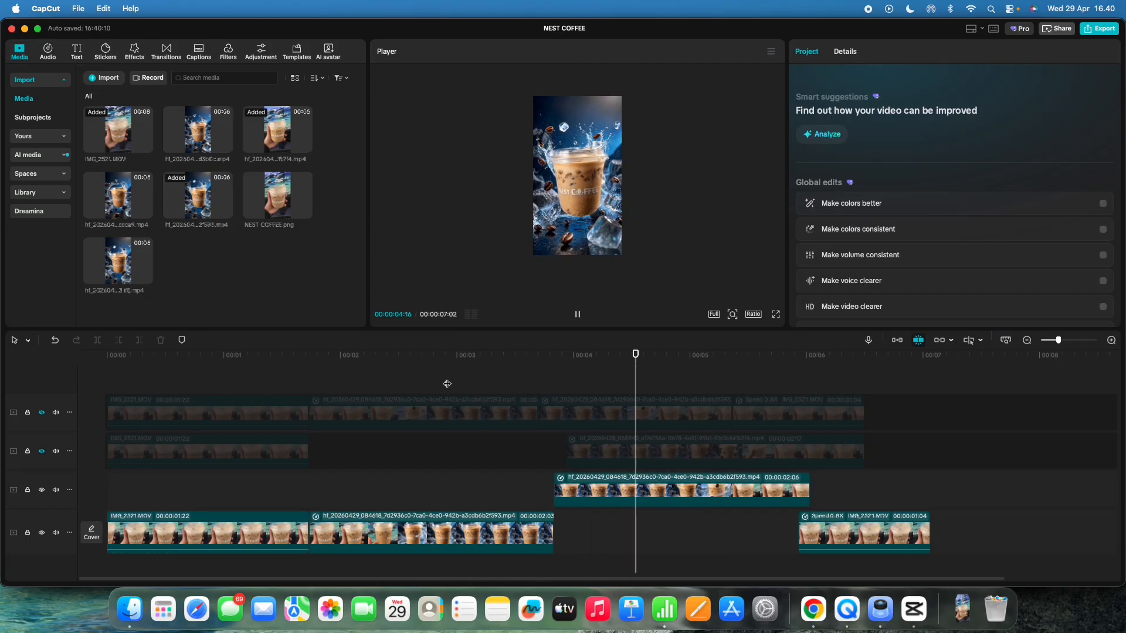
{"action": "mouse_move", "coordinate": [575, 384]}
{"action": "left_mouse_down"}
{"action": "mouse_move", "coordinate": [526, 384]}
{"action": "mouse_move", "coordinate": [578, 390]}
{"action": "left_mouse_up"}
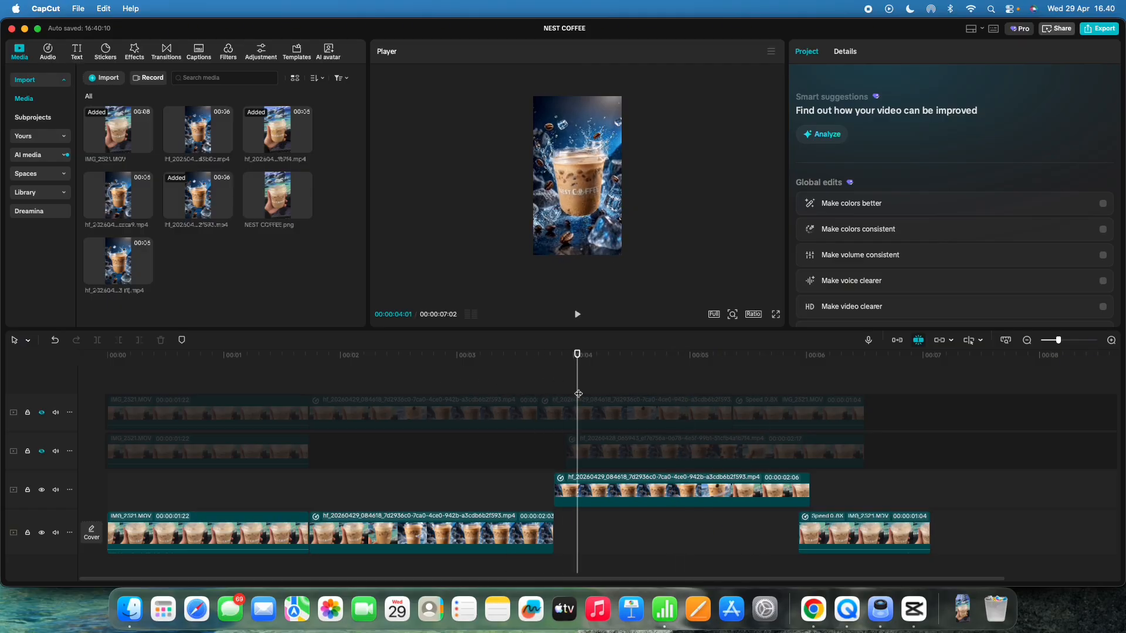
Step: Raise the reversed copy's speed curve points to top speed across its start, middle and end
{"action": "left_click", "coordinate": [587, 487]}
{"action": "left_click", "coordinate": [840, 51]}
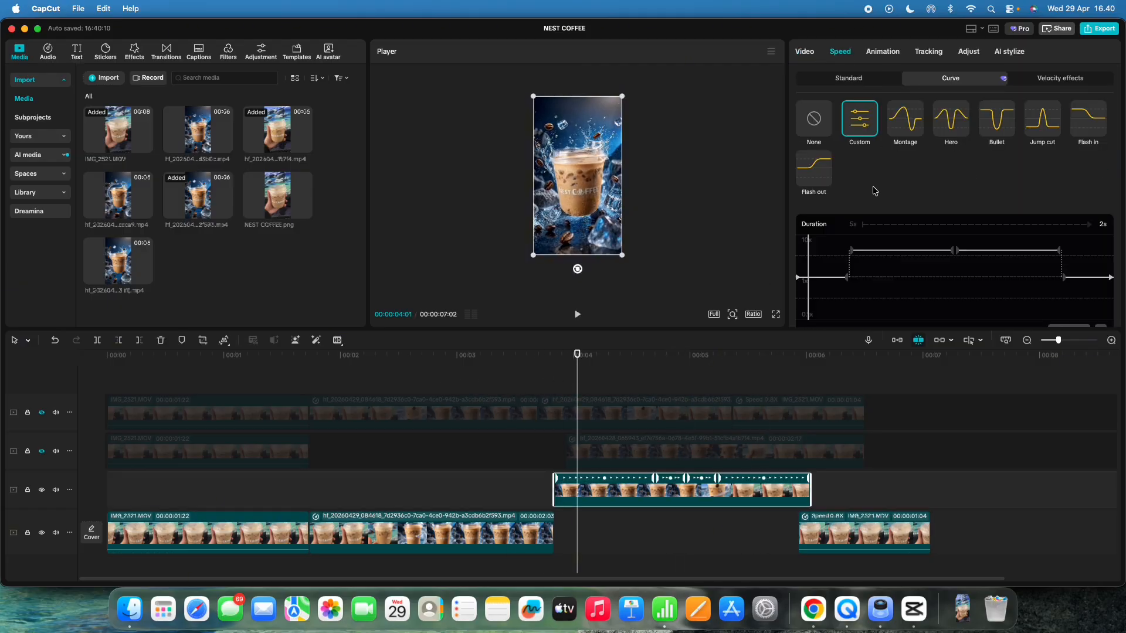
{"action": "left_click_drag", "start_coordinate": [811, 244], "coordinate": [833, 236]}
{"action": "left_click", "coordinate": [954, 251]}
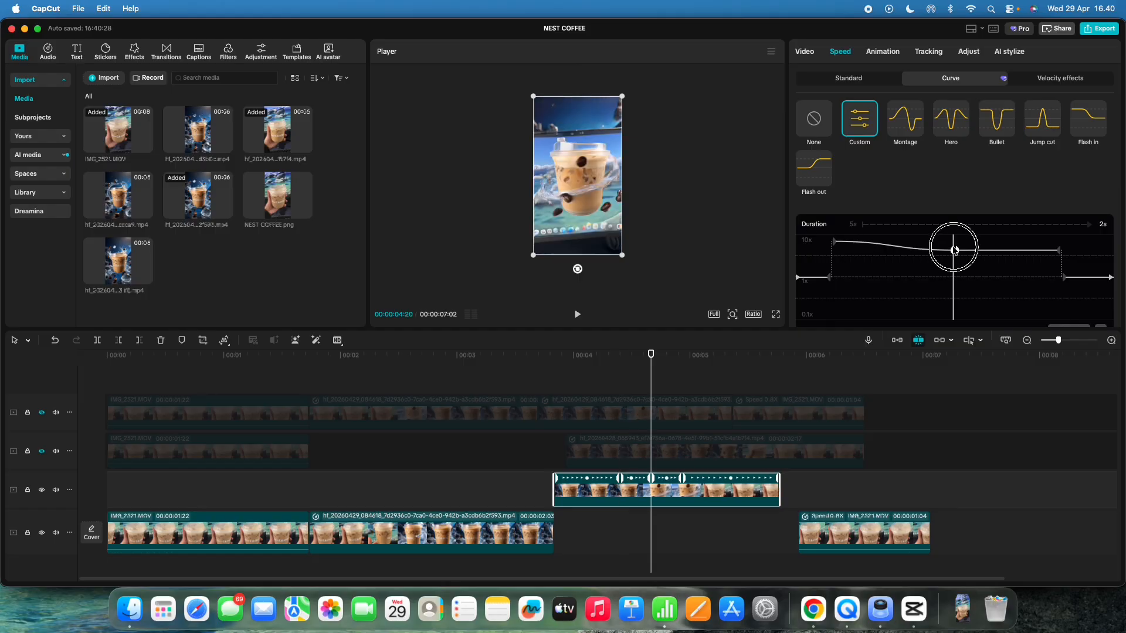
{"action": "left_click_drag", "start_coordinate": [955, 251], "coordinate": [955, 240]}
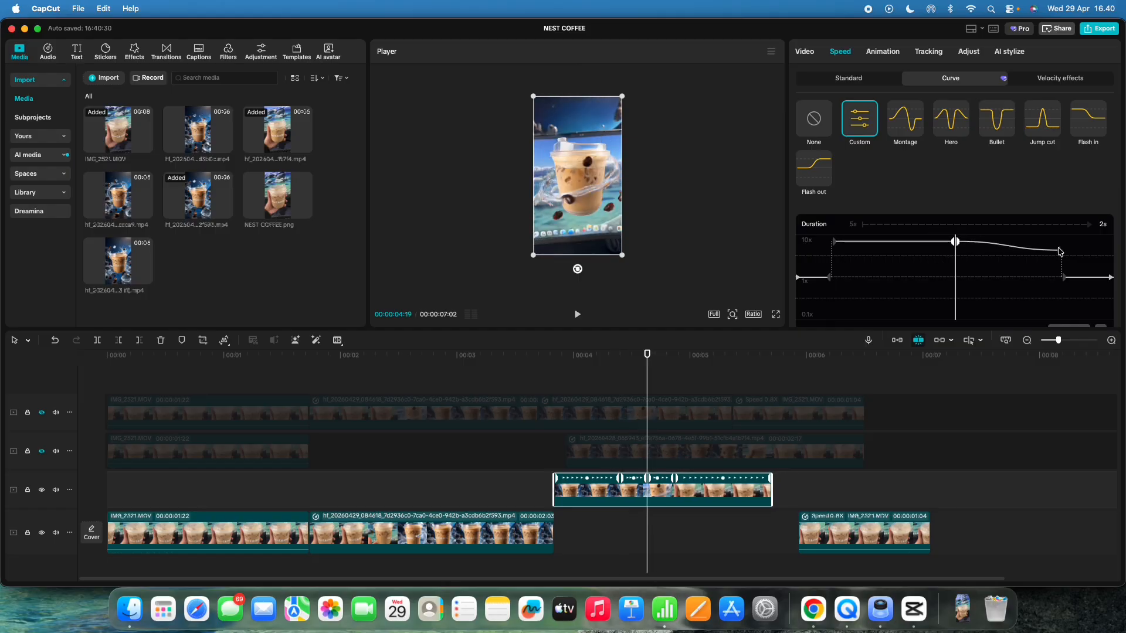
{"action": "left_click_drag", "start_coordinate": [1058, 252], "coordinate": [1060, 242]}
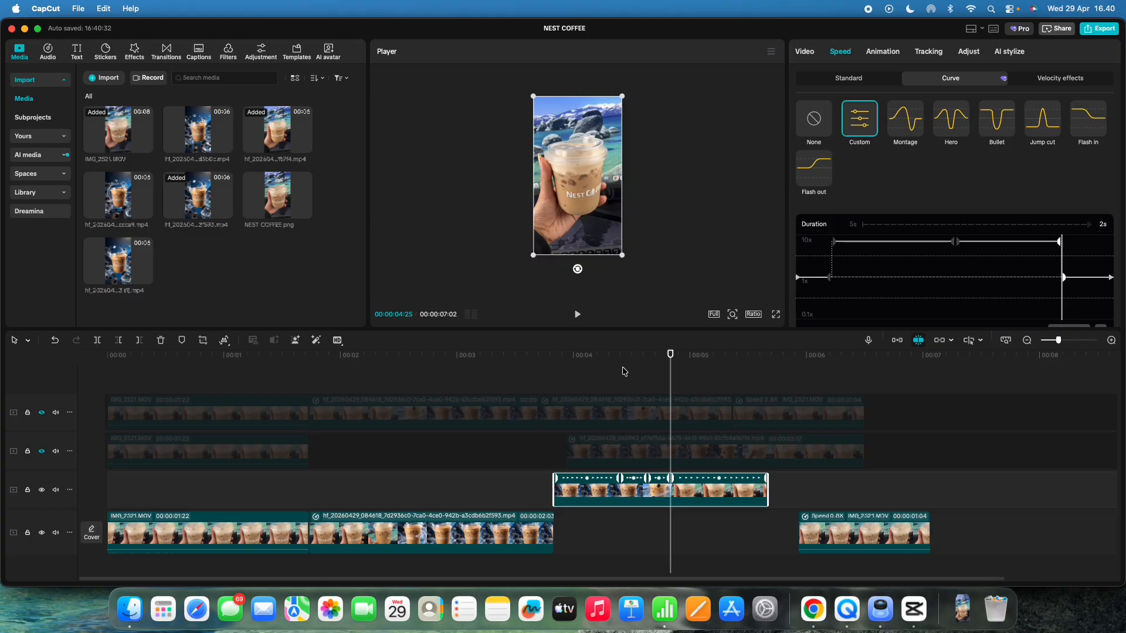
Step: Play back the edit through the reversed copy into the closing clip
{"action": "left_click_drag", "start_coordinate": [623, 371], "coordinate": [497, 375]}
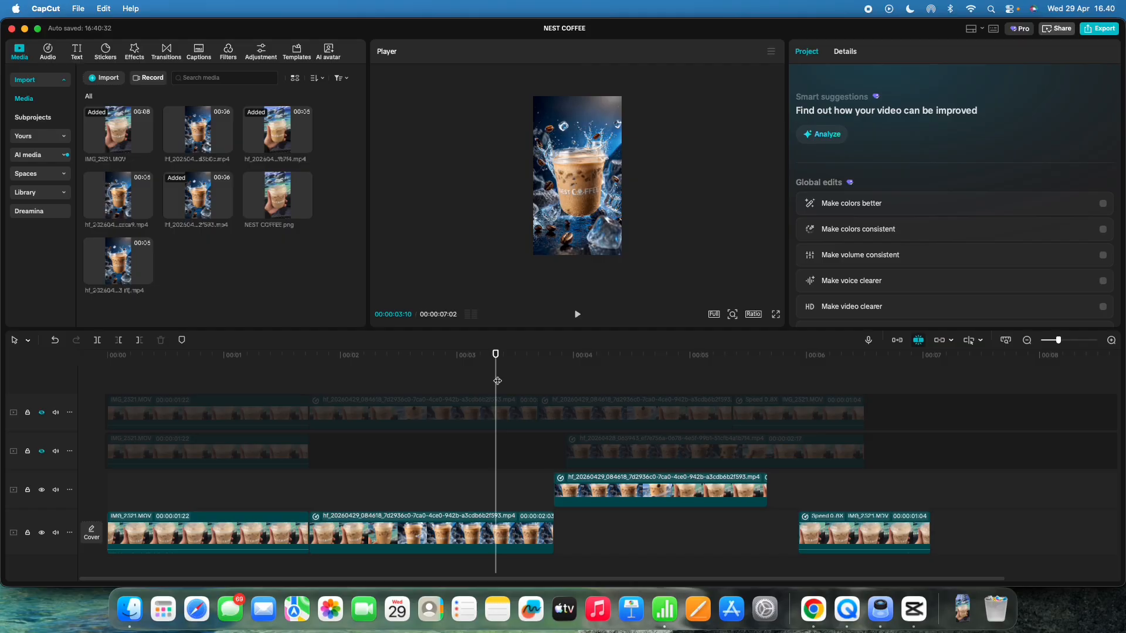
{"action": "key", "text": "space"}
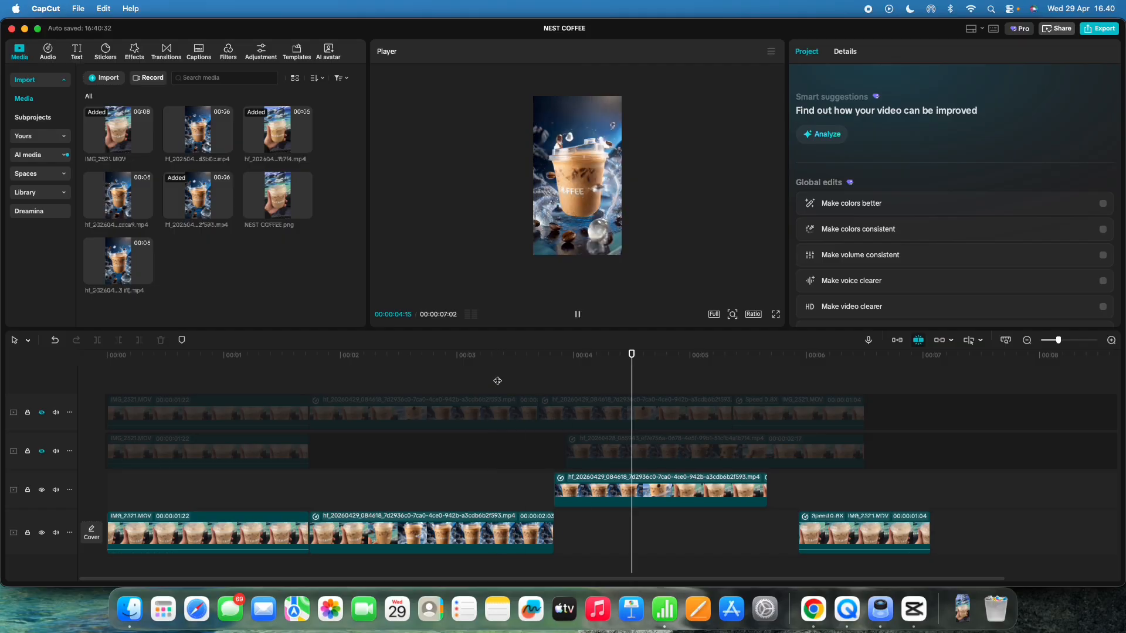
{"action": "key", "text": "space"}
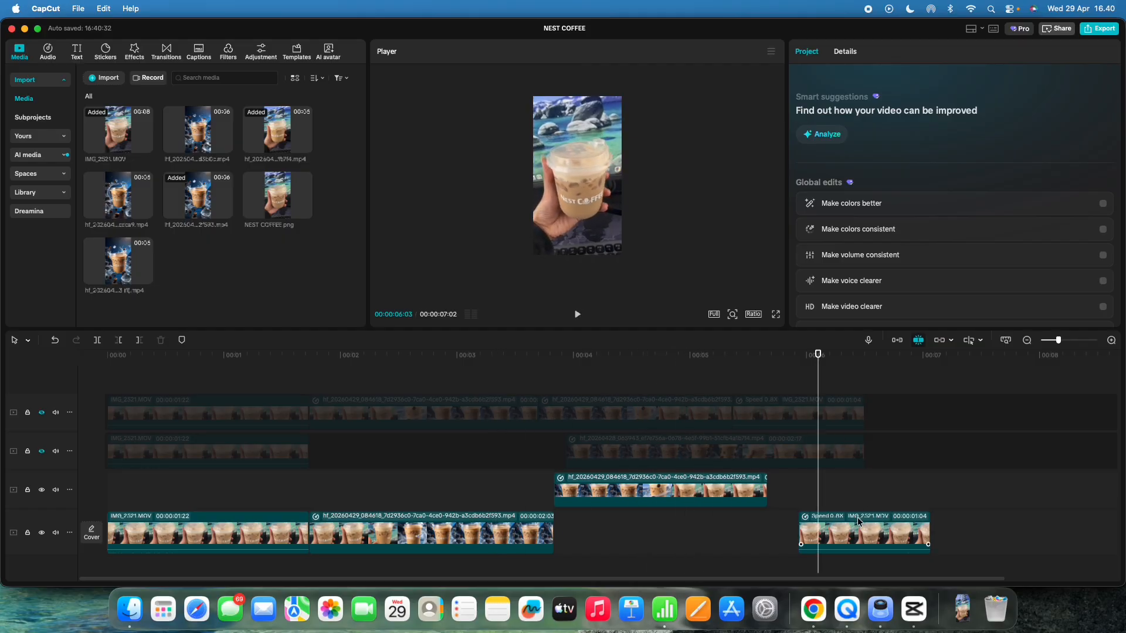
Step: Move the reversed copy down onto the main track and slide the closing clip left to close the gap
{"action": "left_click_drag", "start_coordinate": [692, 507], "coordinate": [700, 531]}
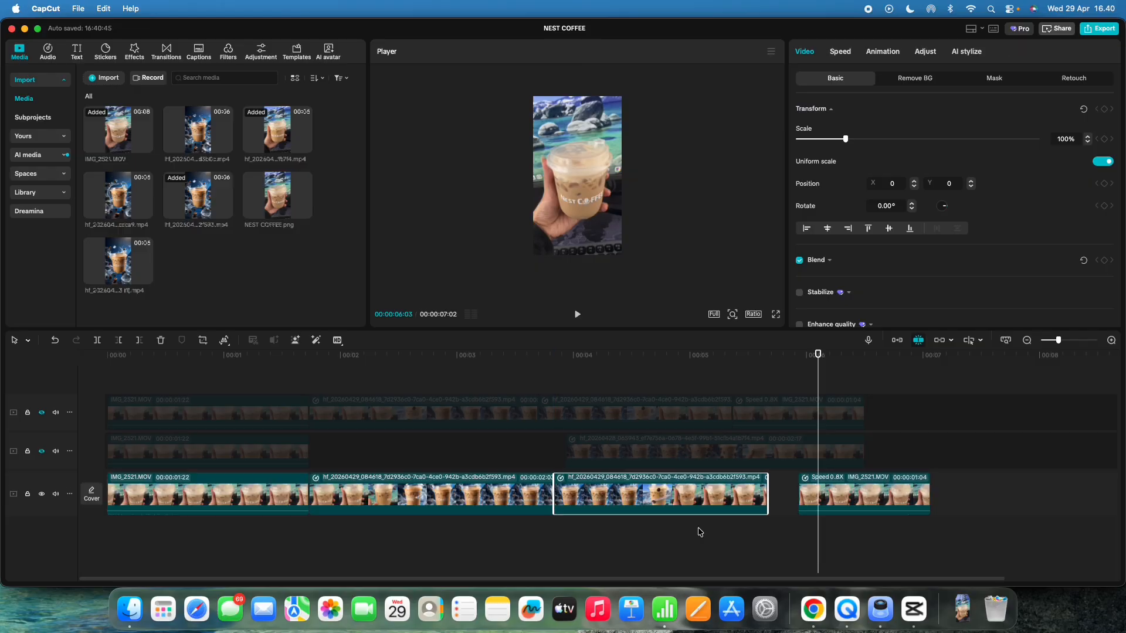
{"action": "left_click_drag", "start_coordinate": [850, 491], "coordinate": [818, 490]}
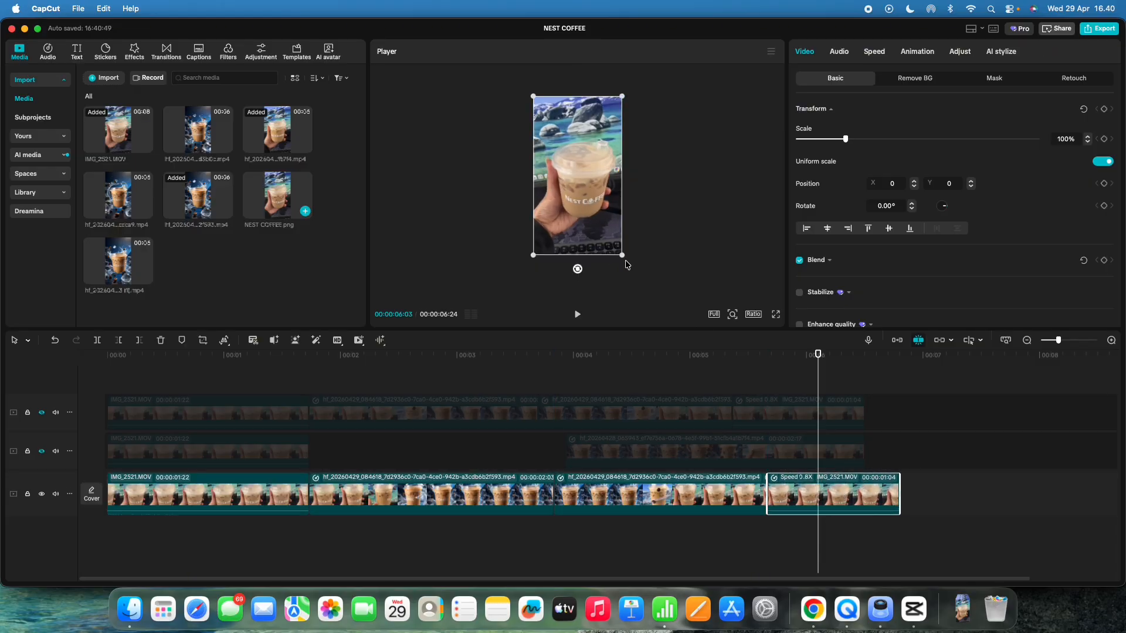
Step: Play the whole sequence from the start in fullscreen preview
{"action": "left_click", "coordinate": [679, 382]}
{"action": "key", "text": "space"}
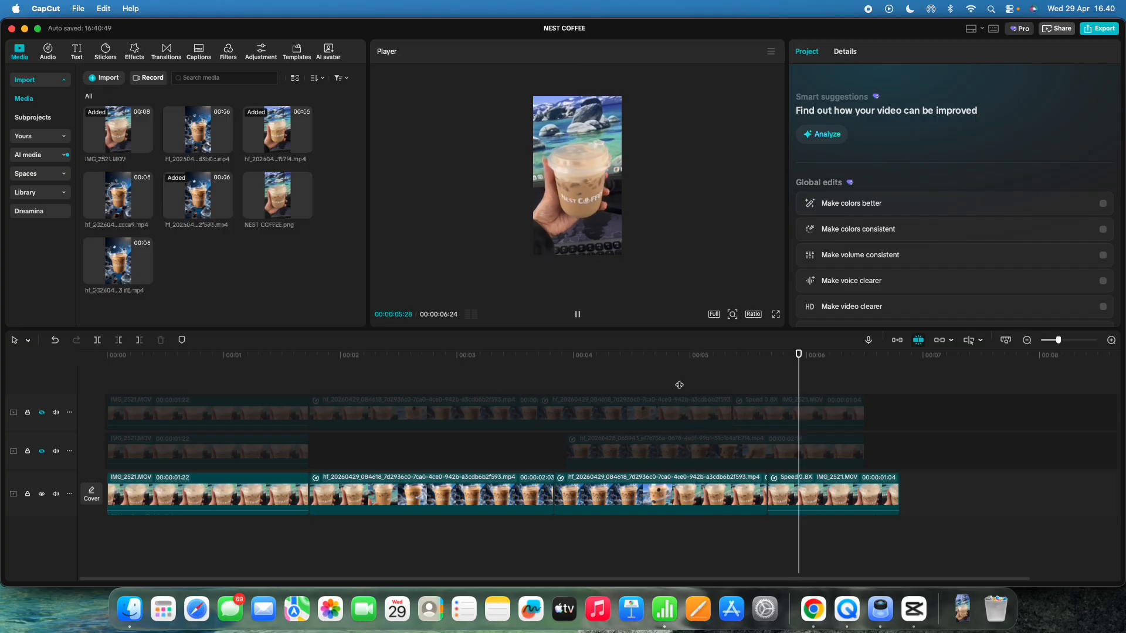
{"action": "left_click_drag", "start_coordinate": [460, 382], "coordinate": [69, 384]}
{"action": "left_click", "coordinate": [777, 317]}
{"action": "key", "text": "space"}
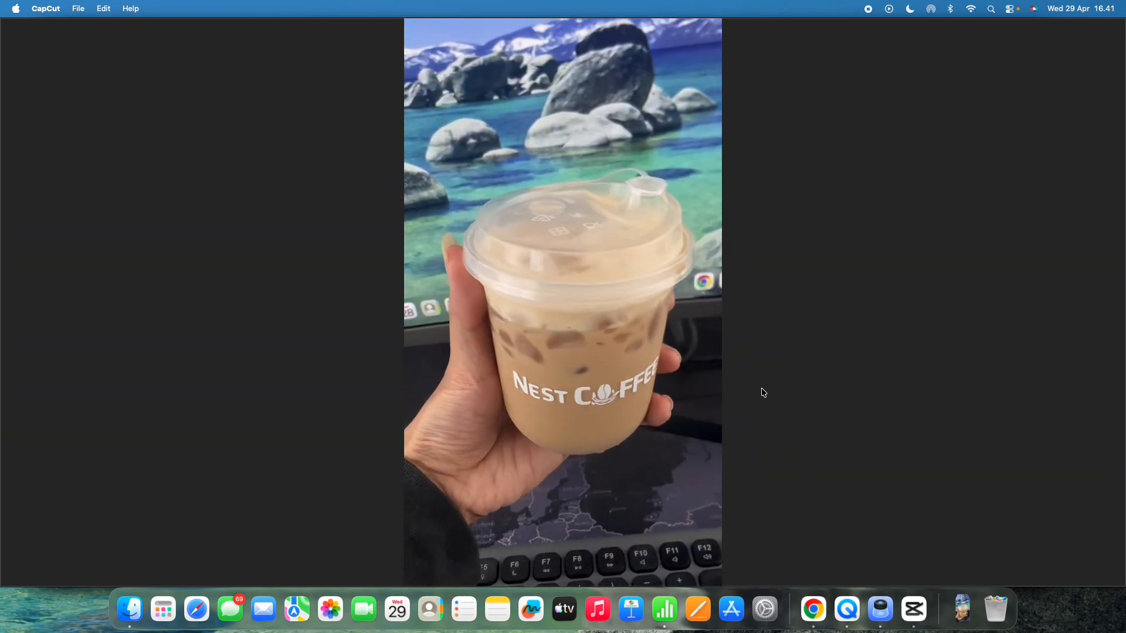
{"action": "key", "text": "Escape"}
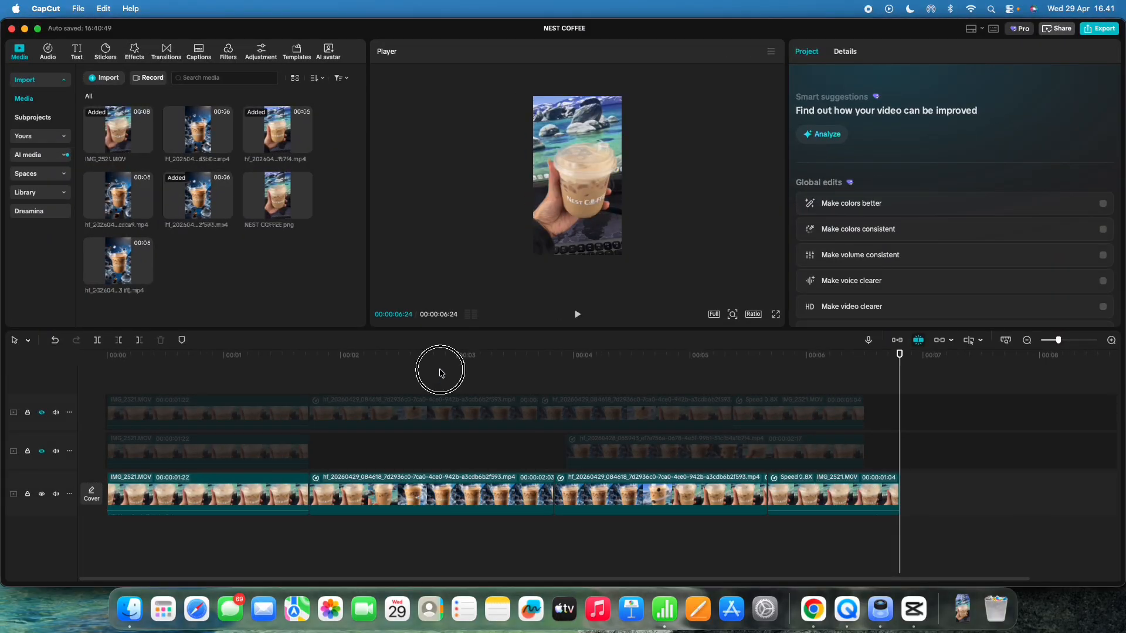
Step: Scrub the playhead through the timeline from the beginning to check the edit
{"action": "left_click_drag", "start_coordinate": [441, 373], "coordinate": [122, 375]}
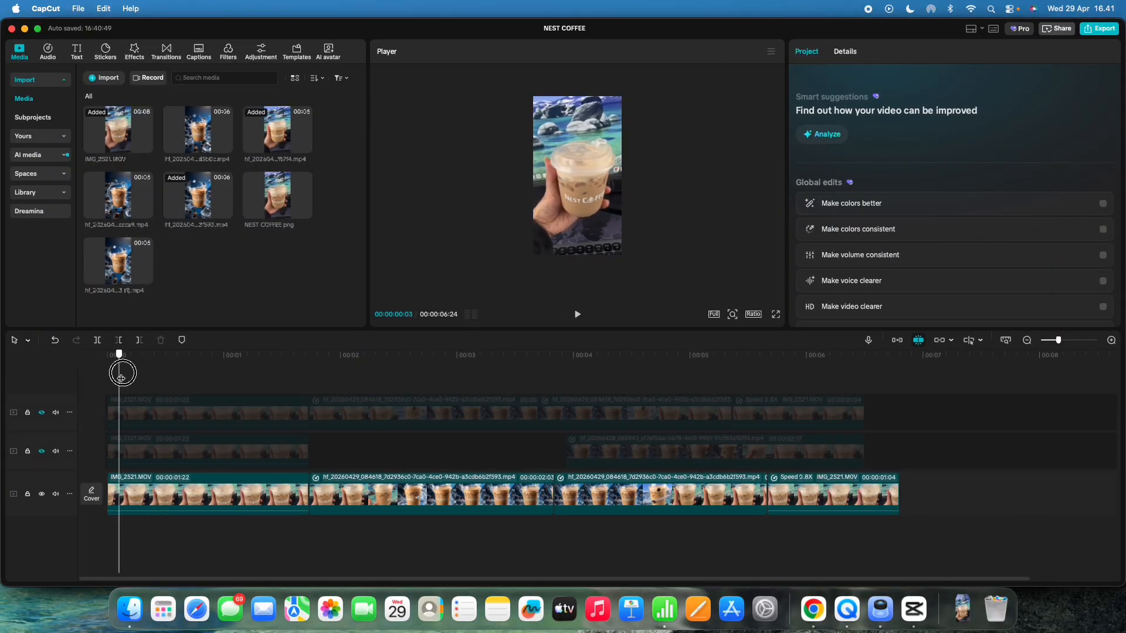
{"action": "left_click_drag", "start_coordinate": [196, 381], "coordinate": [263, 382]}
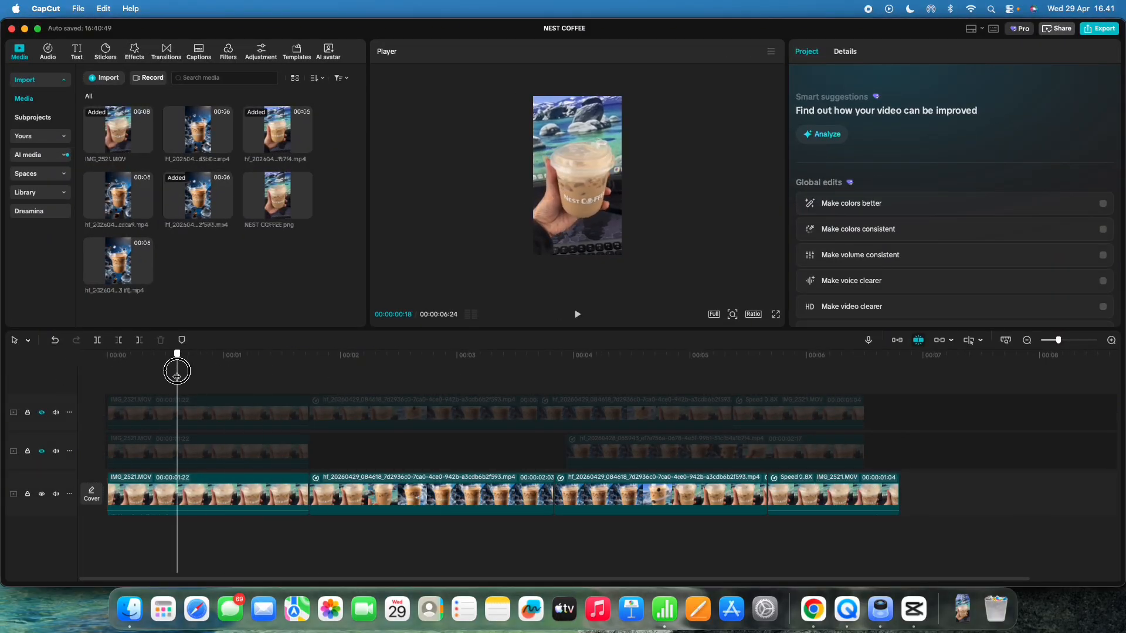
{"action": "left_click_drag", "start_coordinate": [177, 371], "coordinate": [704, 404]}
{"action": "left_click_drag", "start_coordinate": [523, 402], "coordinate": [108, 382]}
{"action": "mouse_move", "coordinate": [178, 384]}
{"action": "left_mouse_down"}
{"action": "mouse_move", "coordinate": [166, 384]}
{"action": "mouse_move", "coordinate": [181, 384]}
{"action": "left_mouse_up"}
Step: Switch to the browser and open the BRAINSTORM PROMPT IMAGE chat from the prompt notes page
{"action": "left_click", "coordinate": [813, 608]}
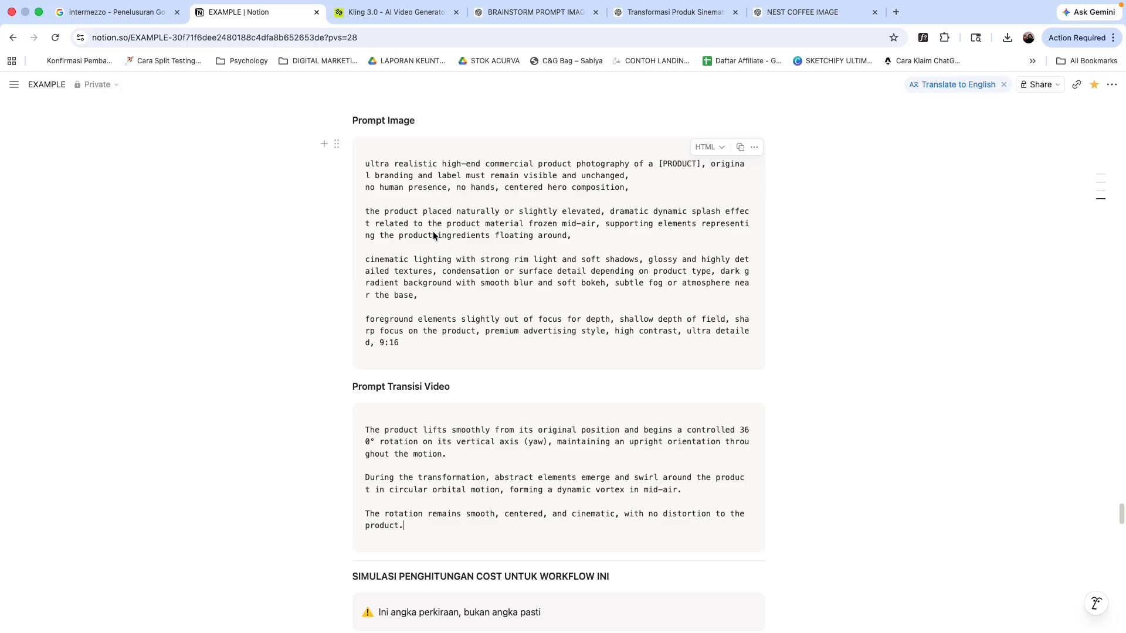
{"action": "left_click_drag", "start_coordinate": [364, 167], "coordinate": [373, 165]}
{"action": "left_click", "coordinate": [369, 163]}
{"action": "left_click", "coordinate": [531, 23]}
Step: Scroll through the chat to review the original photo request and the first commercial-style prompts
{"action": "scroll", "coordinate": [787, 339], "scroll_direction": "up", "scroll_amount": 20}
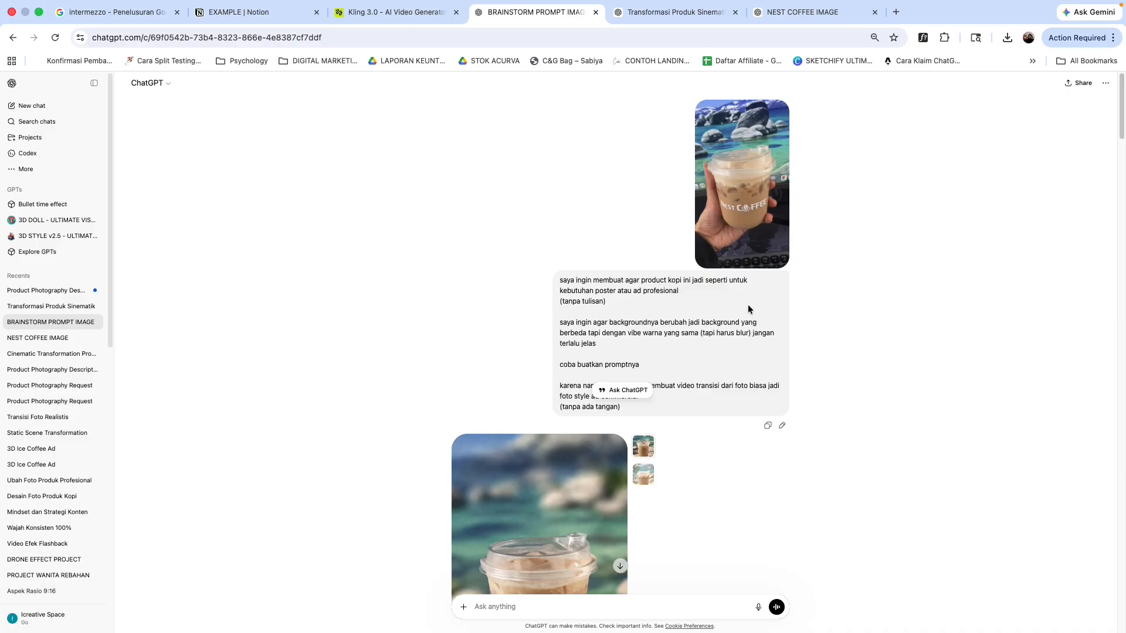
{"action": "scroll", "coordinate": [774, 320], "scroll_direction": "down", "scroll_amount": 1}
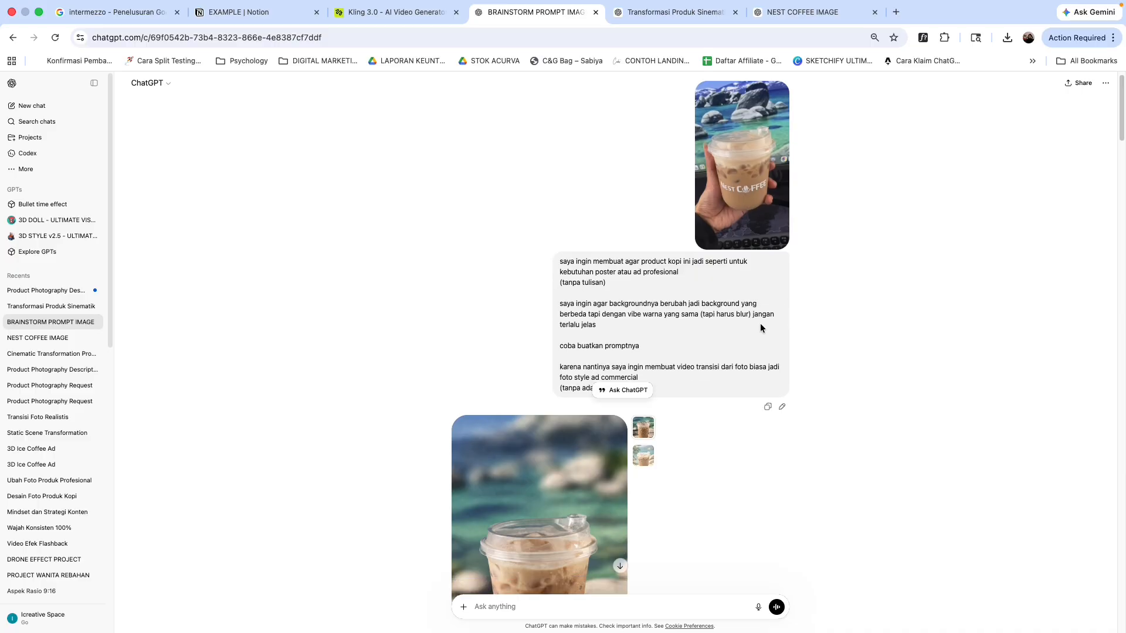
{"action": "scroll", "coordinate": [738, 335], "scroll_direction": "down", "scroll_amount": 1}
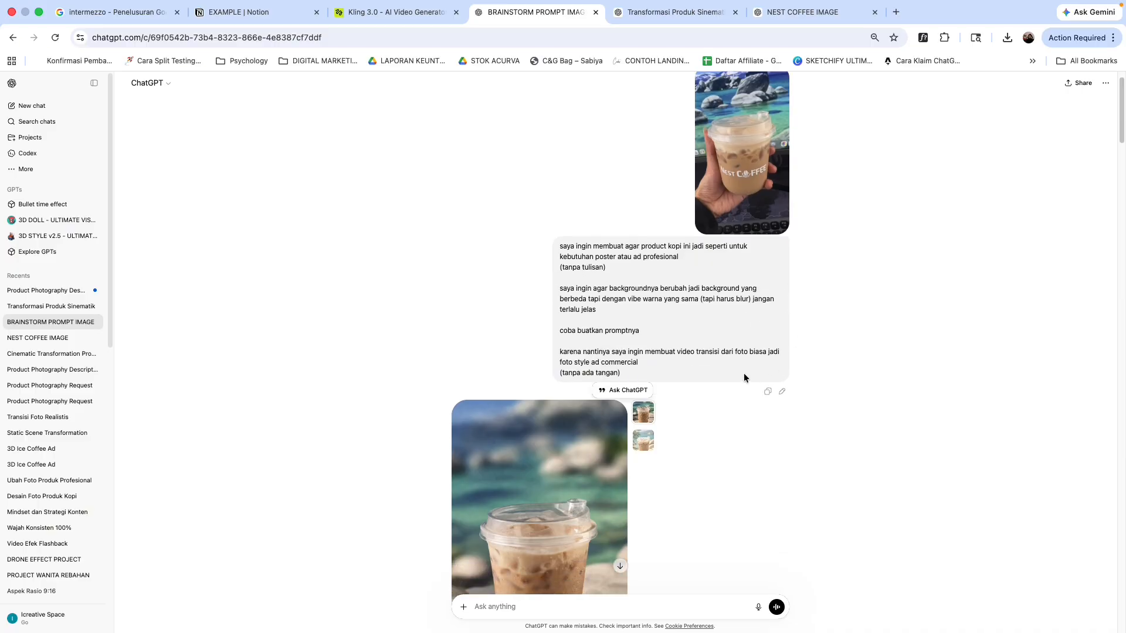
{"action": "scroll", "coordinate": [398, 375], "scroll_direction": "down", "scroll_amount": 5}
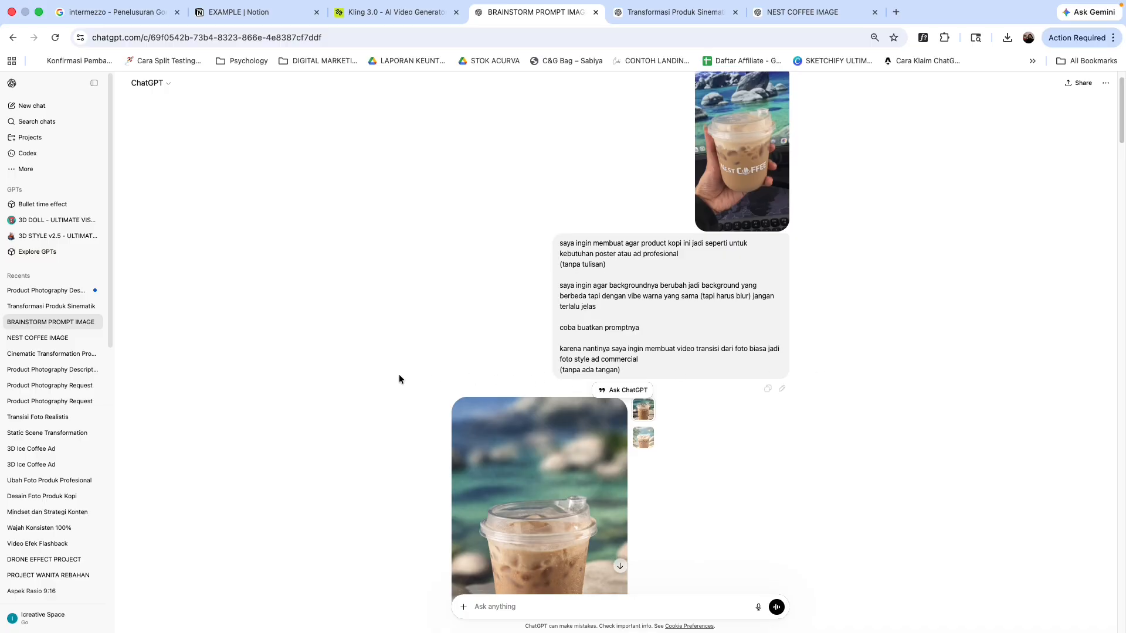
{"action": "scroll", "coordinate": [398, 375], "scroll_direction": "up", "scroll_amount": 2}
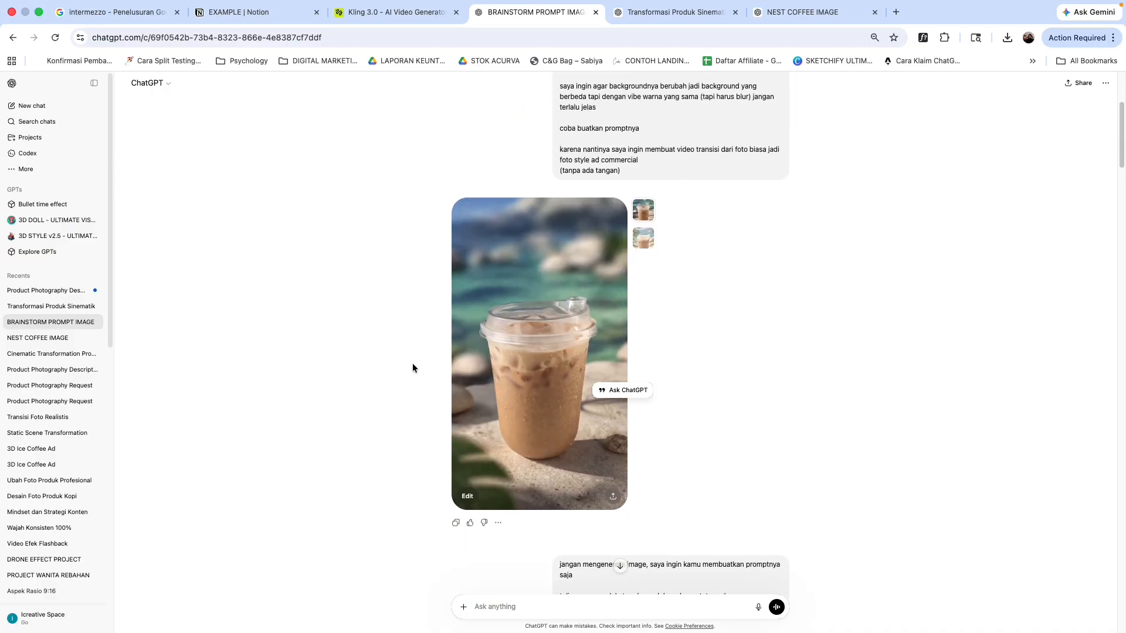
{"action": "scroll", "coordinate": [412, 367], "scroll_direction": "up", "scroll_amount": 4}
{"action": "scroll", "coordinate": [428, 375], "scroll_direction": "down", "scroll_amount": 3}
{"action": "scroll", "coordinate": [426, 414], "scroll_direction": "down", "scroll_amount": 1}
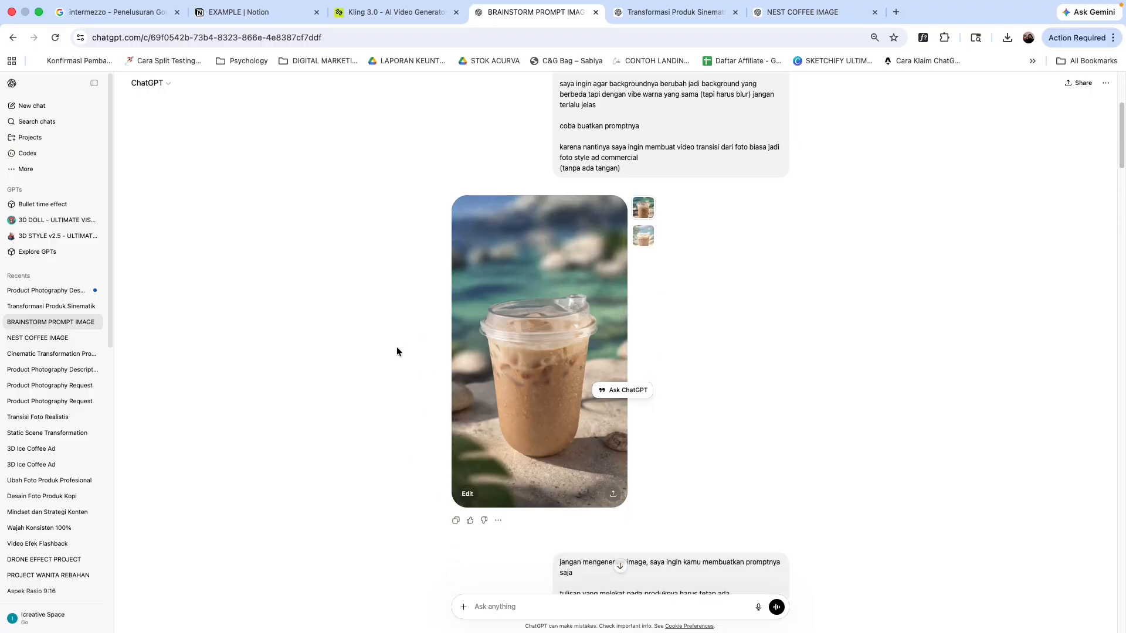
{"action": "scroll", "coordinate": [404, 335], "scroll_direction": "up", "scroll_amount": 3}
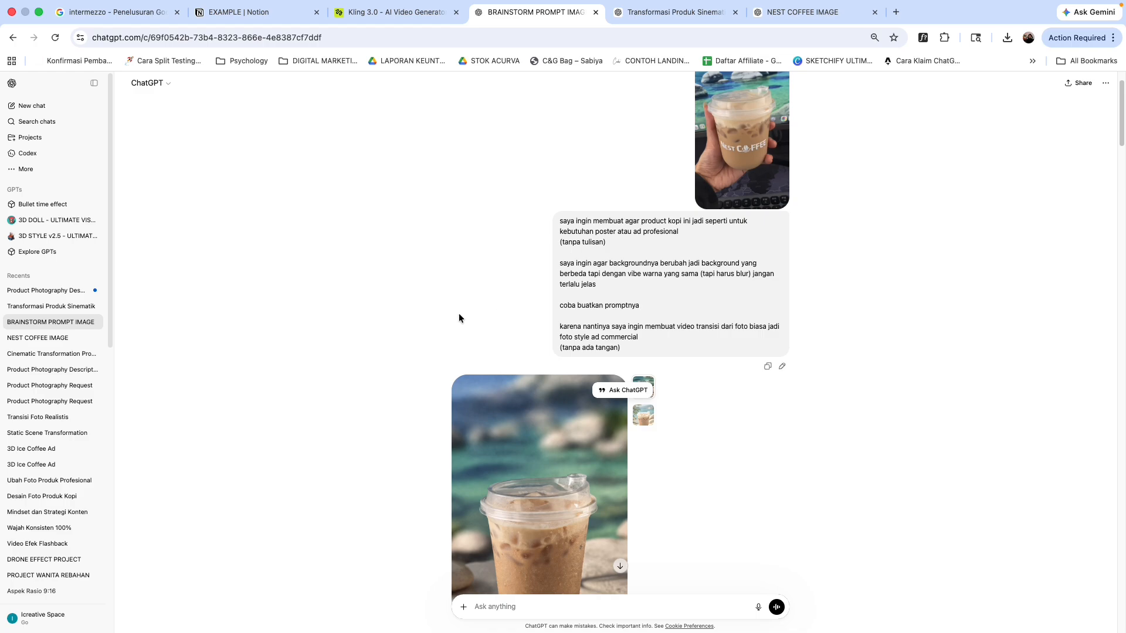
{"action": "scroll", "coordinate": [422, 319], "scroll_direction": "down", "scroll_amount": 1}
{"action": "scroll", "coordinate": [414, 329], "scroll_direction": "down", "scroll_amount": 1}
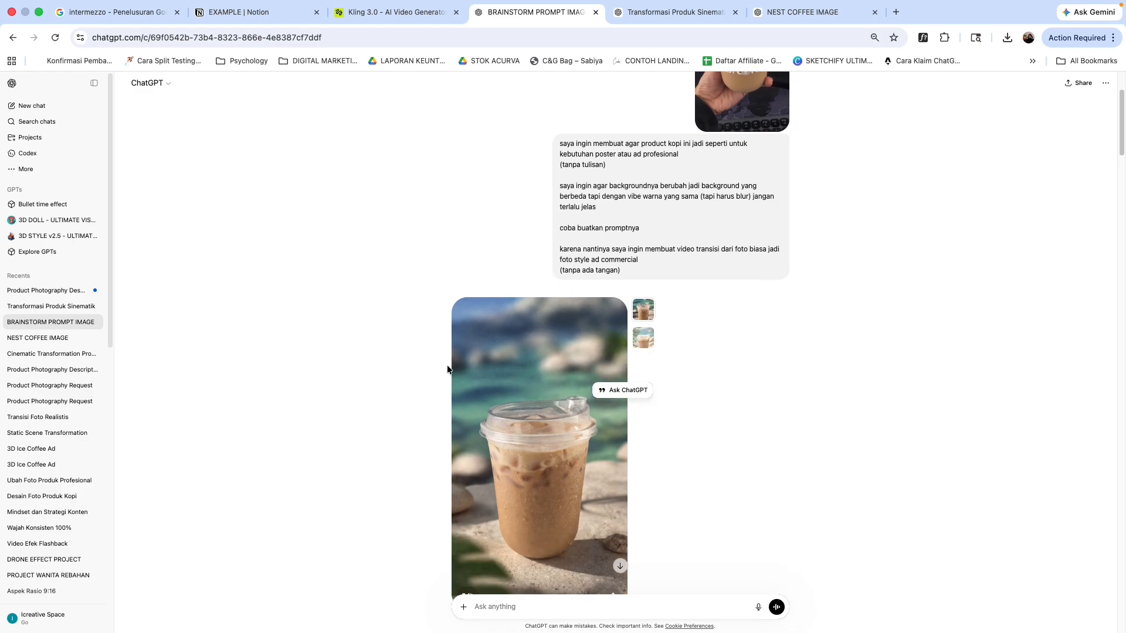
{"action": "scroll", "coordinate": [420, 363], "scroll_direction": "down", "scroll_amount": 4}
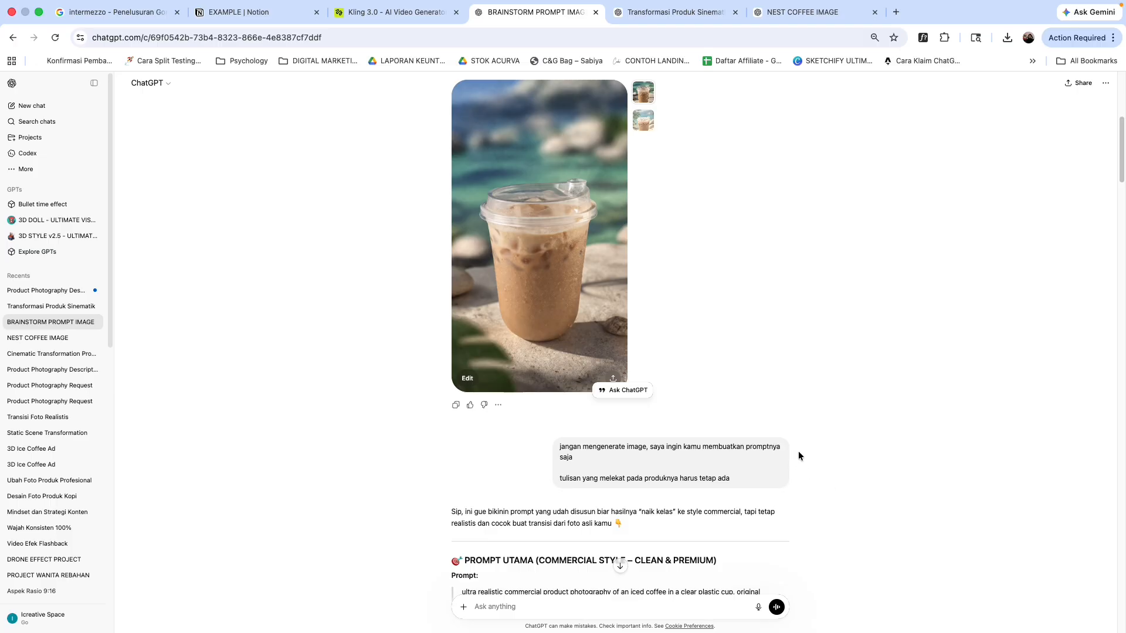
{"action": "scroll", "coordinate": [797, 420], "scroll_direction": "up", "scroll_amount": 1}
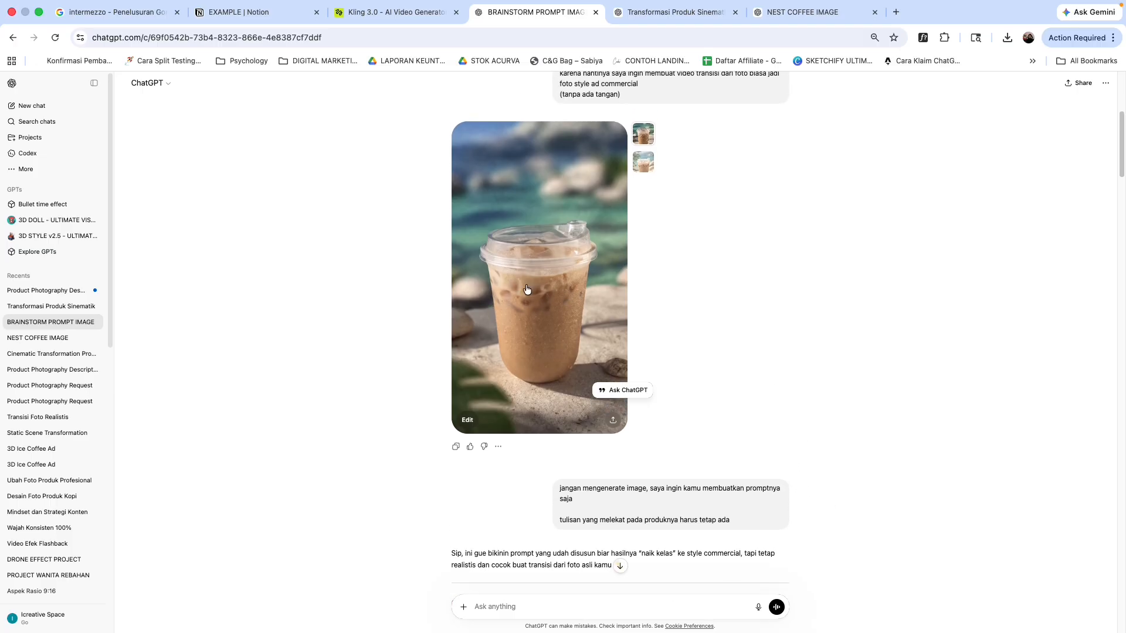
{"action": "scroll", "coordinate": [563, 333], "scroll_direction": "up", "scroll_amount": 5}
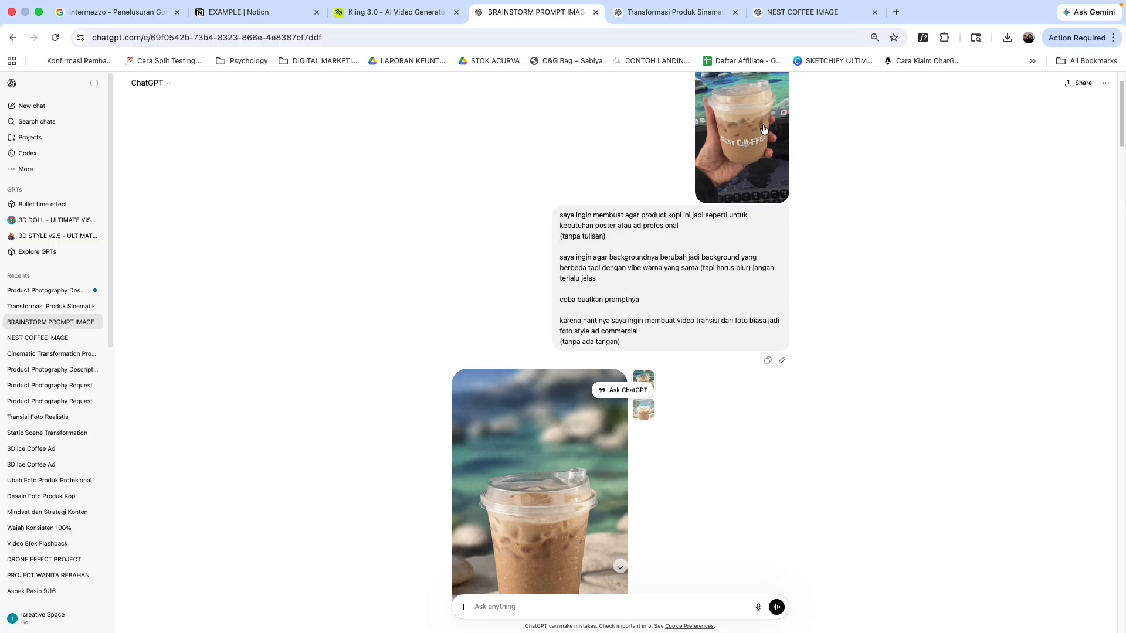
{"action": "scroll", "coordinate": [804, 371], "scroll_direction": "down", "scroll_amount": 4}
{"action": "scroll", "coordinate": [826, 376], "scroll_direction": "down", "scroll_amount": 6}
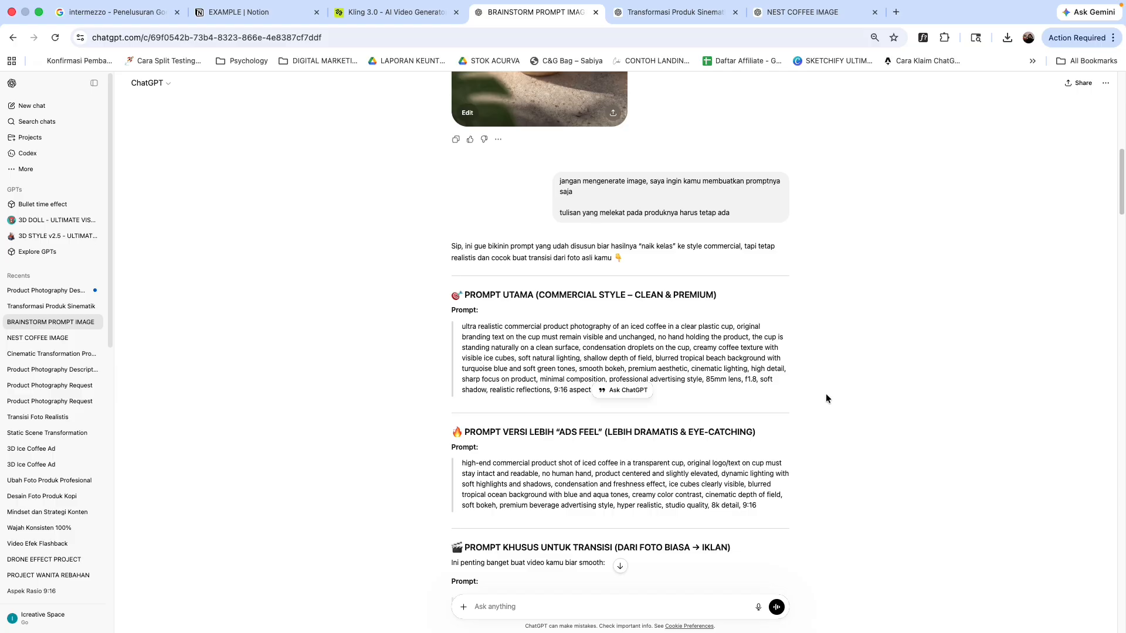
{"action": "scroll", "coordinate": [826, 395], "scroll_direction": "down", "scroll_amount": 7}
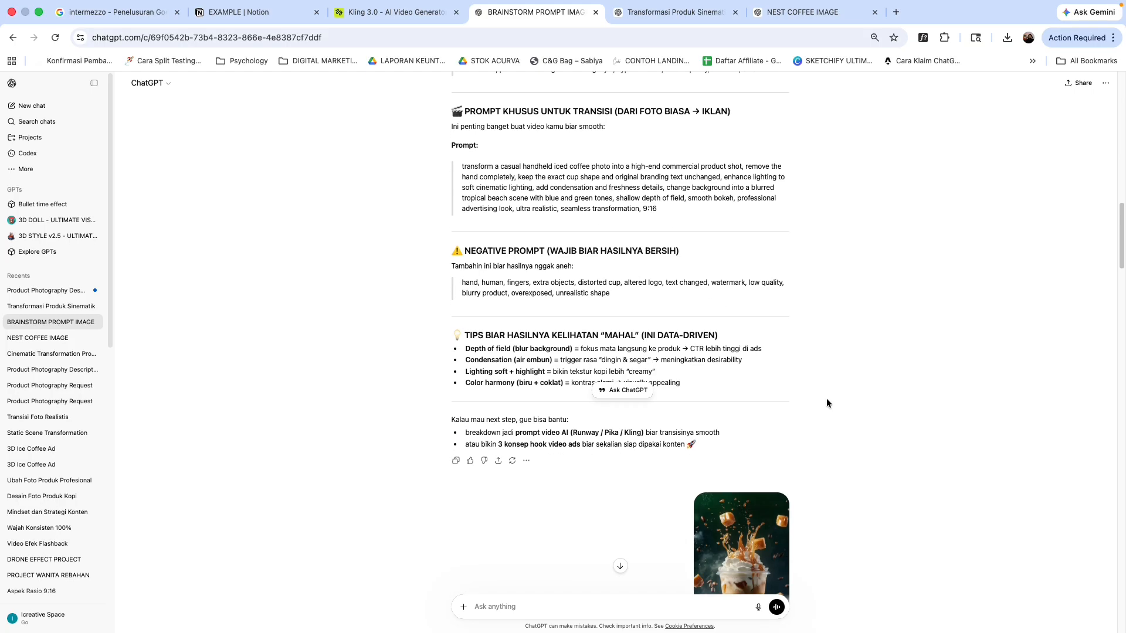
{"action": "scroll", "coordinate": [825, 403], "scroll_direction": "up", "scroll_amount": 6}
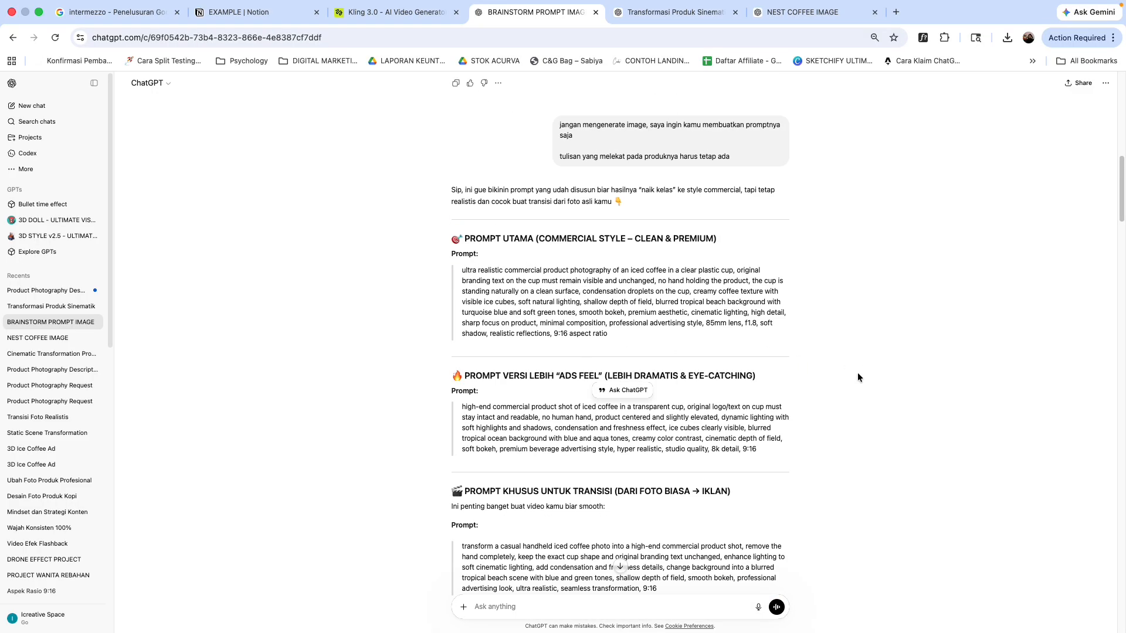
Step: Read through the splash-style analysis and the agnostic product prompt replies further down the chat
{"action": "scroll", "coordinate": [814, 409], "scroll_direction": "down", "scroll_amount": 9}
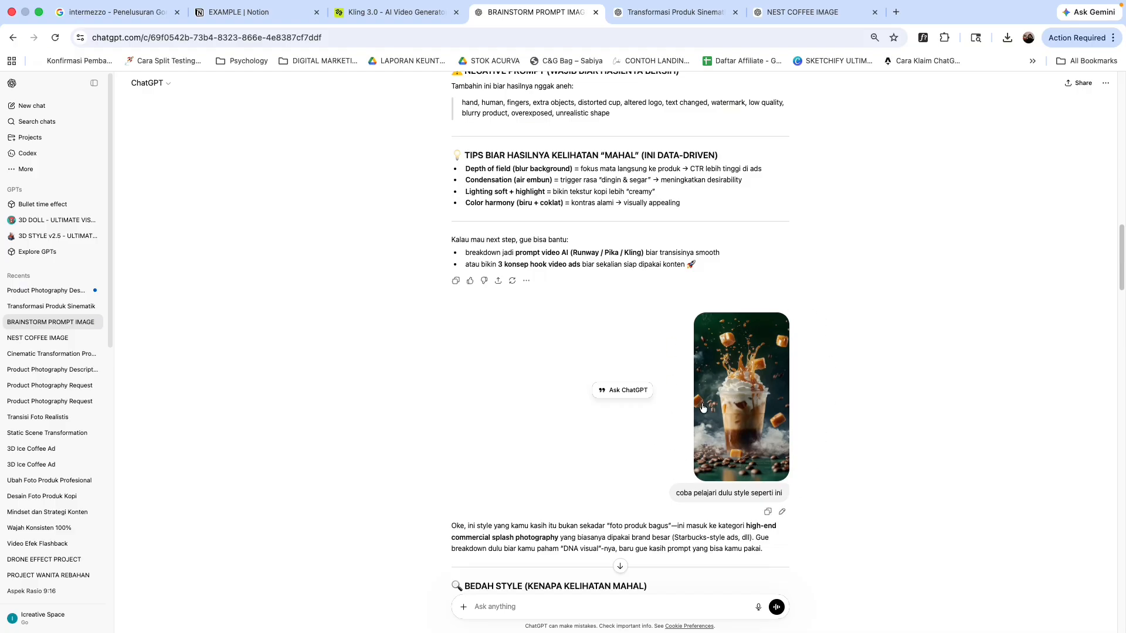
{"action": "scroll", "coordinate": [649, 472], "scroll_direction": "down", "scroll_amount": 1}
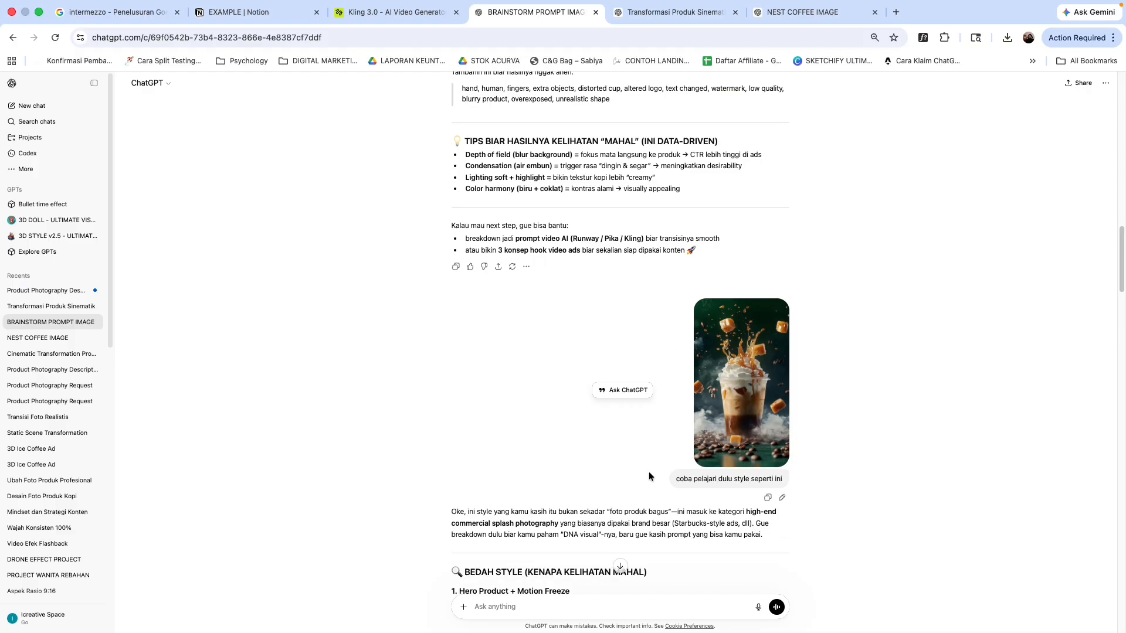
{"action": "scroll", "coordinate": [657, 477], "scroll_direction": "down", "scroll_amount": 1}
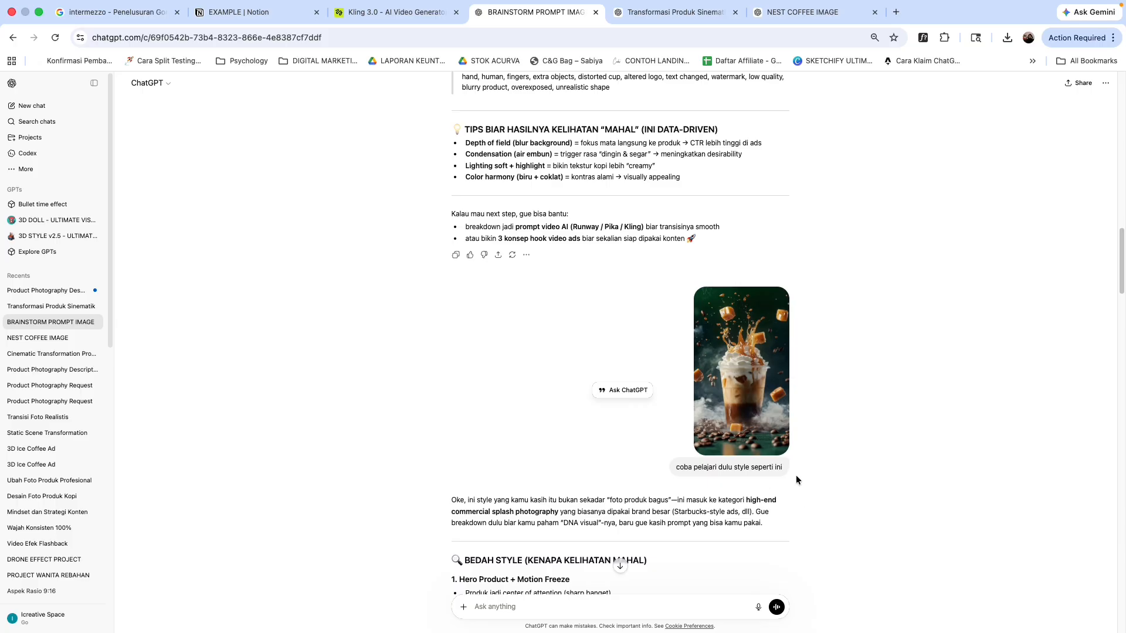
{"action": "scroll", "coordinate": [798, 457], "scroll_direction": "down", "scroll_amount": 6}
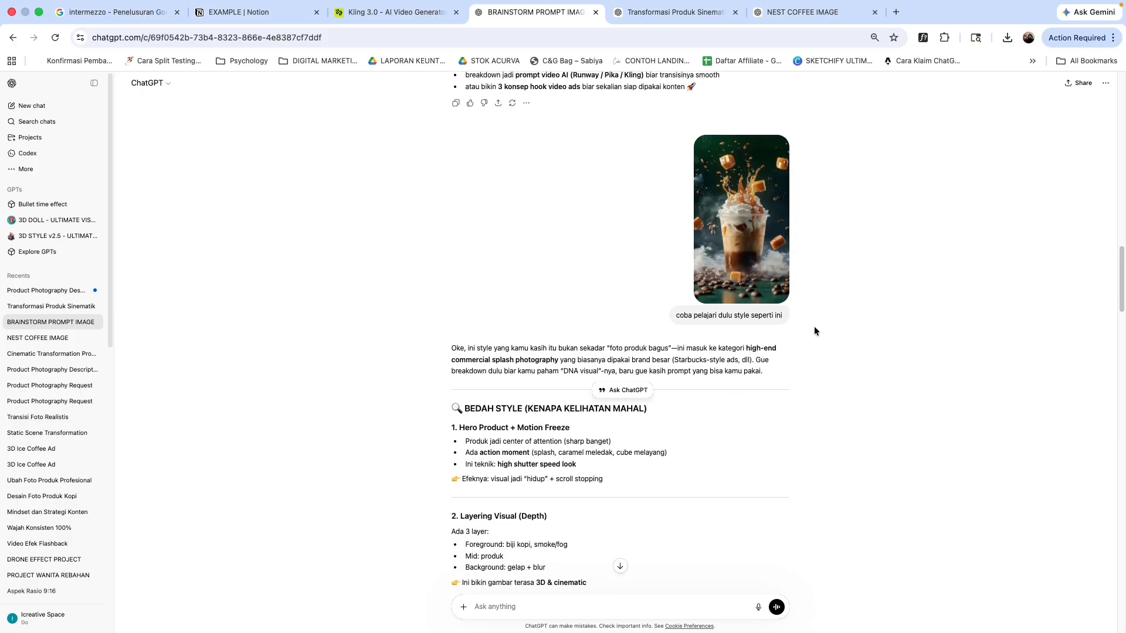
{"action": "scroll", "coordinate": [803, 387], "scroll_direction": "down", "scroll_amount": 10}
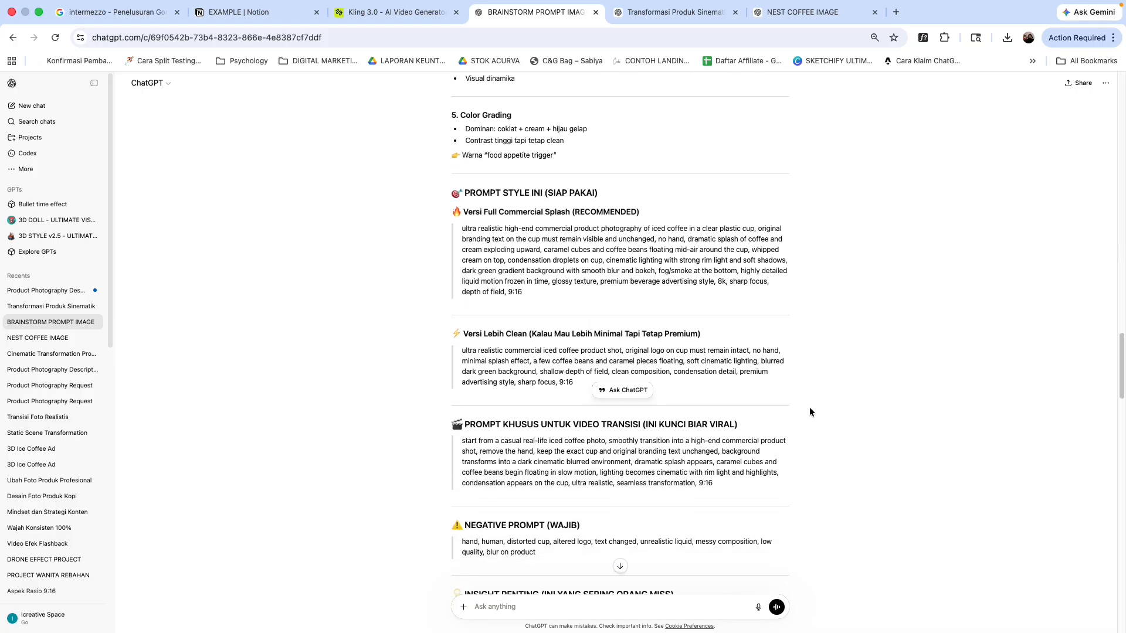
{"action": "scroll", "coordinate": [807, 416], "scroll_direction": "down", "scroll_amount": 7}
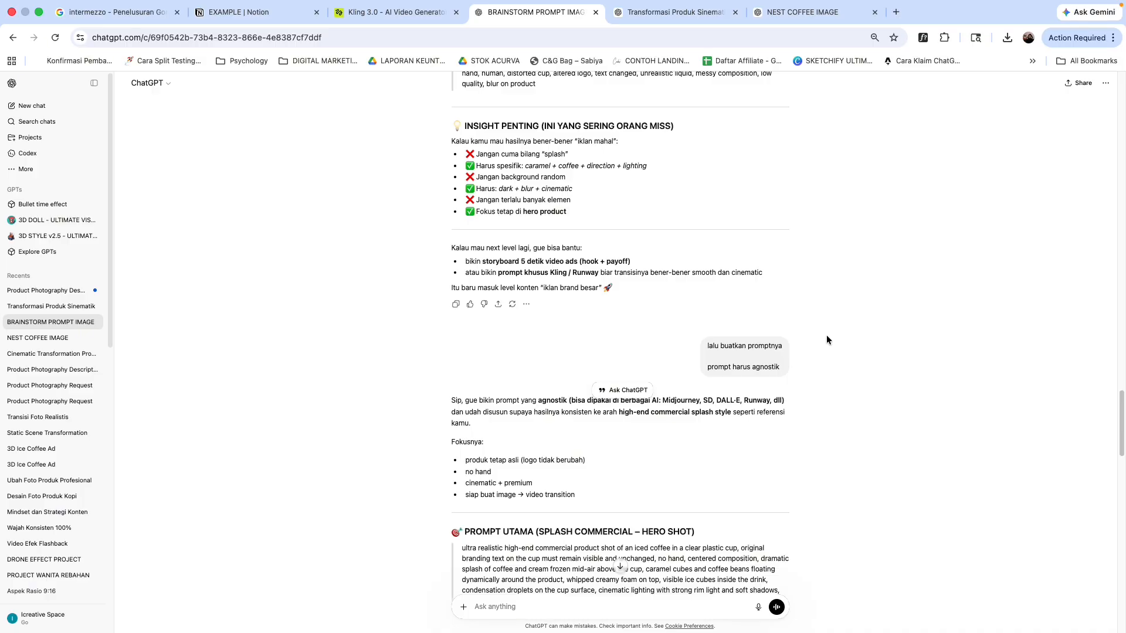
{"action": "scroll", "coordinate": [823, 326], "scroll_direction": "up", "scroll_amount": 20}
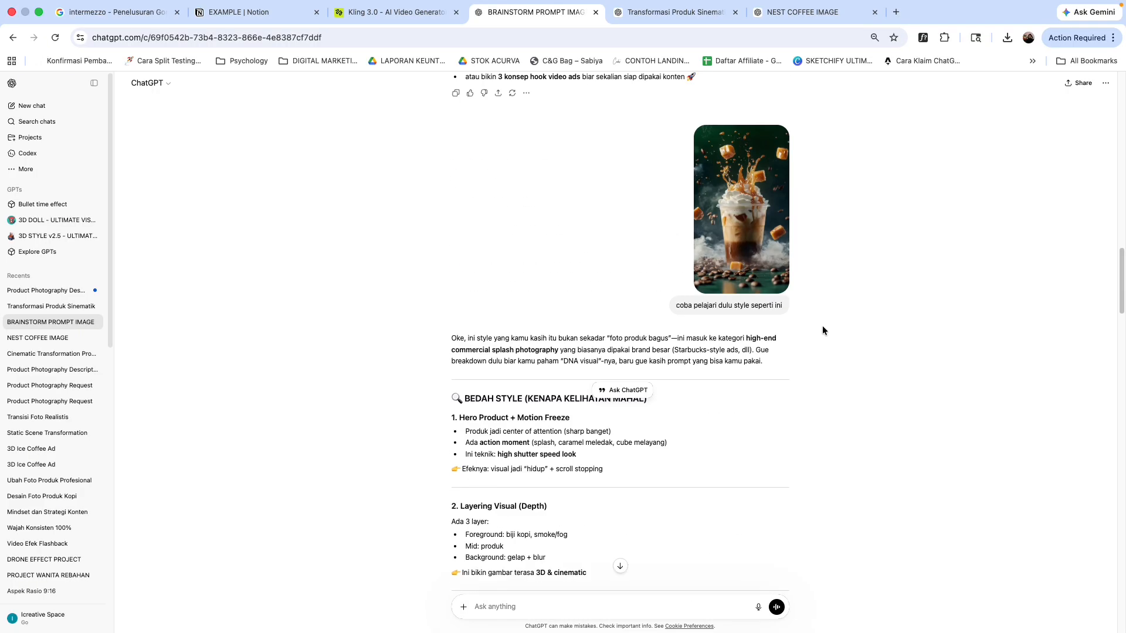
{"action": "scroll", "coordinate": [835, 400], "scroll_direction": "down", "scroll_amount": 15}
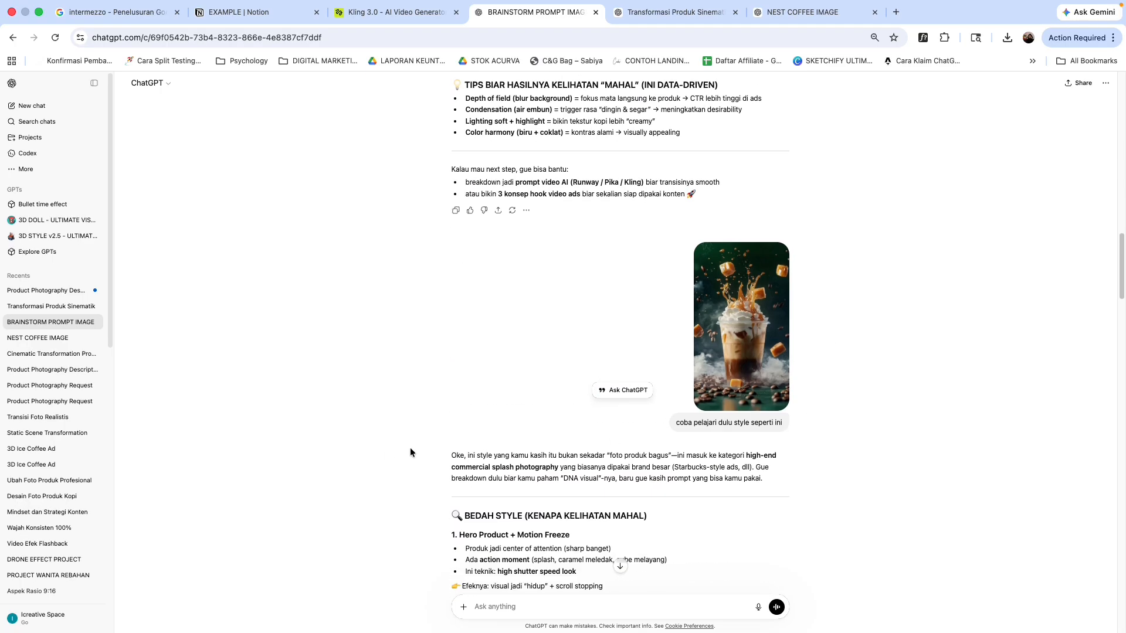
{"action": "scroll", "coordinate": [438, 450], "scroll_direction": "down", "scroll_amount": 1}
{"action": "scroll", "coordinate": [438, 451], "scroll_direction": "down", "scroll_amount": 20}
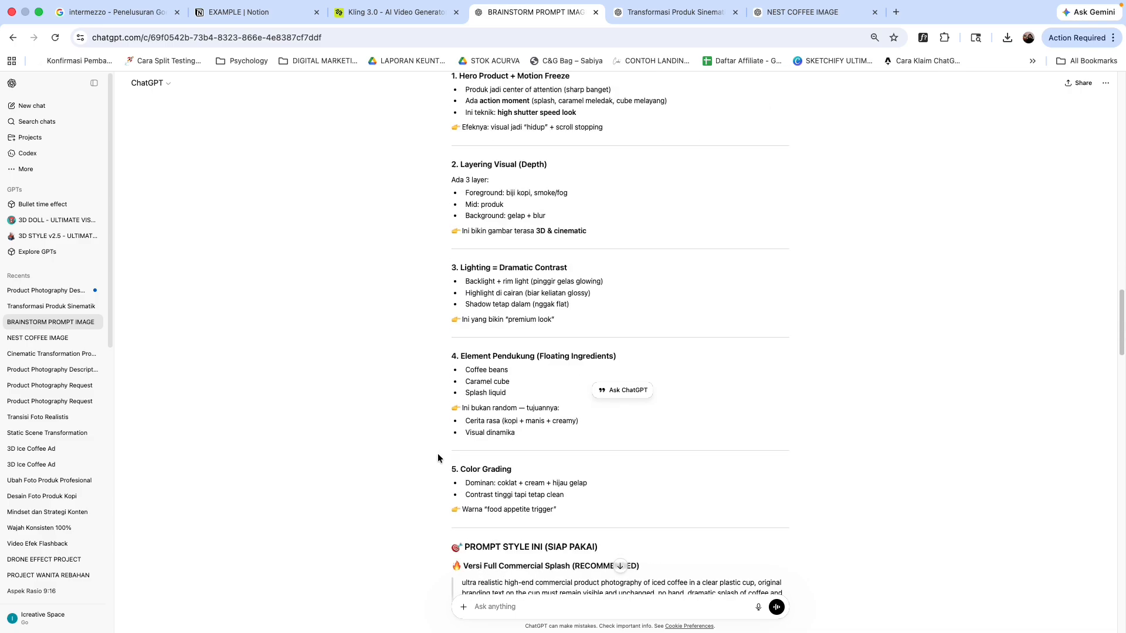
{"action": "scroll", "coordinate": [436, 457], "scroll_direction": "down", "scroll_amount": 5}
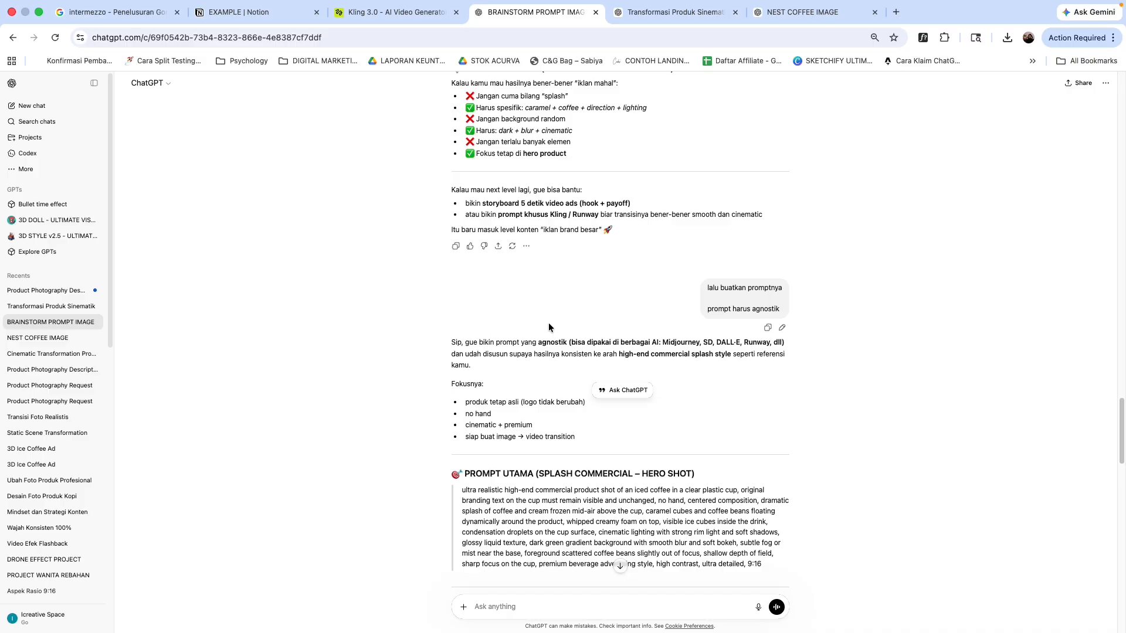
{"action": "scroll", "coordinate": [809, 469], "scroll_direction": "down", "scroll_amount": 15}
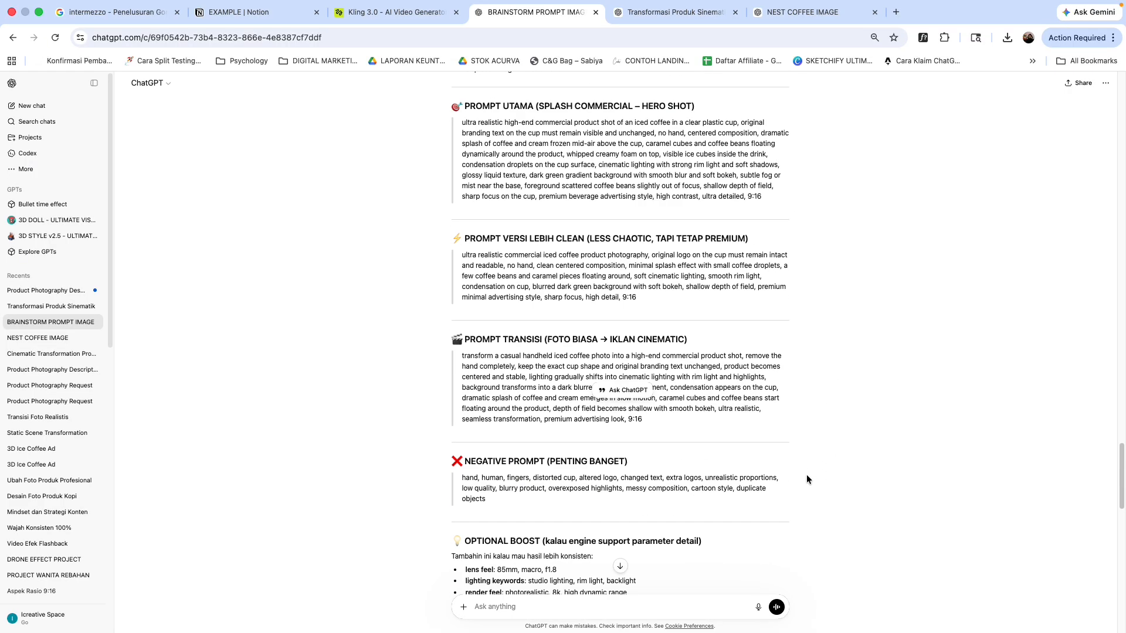
{"action": "scroll", "coordinate": [804, 428], "scroll_direction": "down", "scroll_amount": 2}
{"action": "scroll", "coordinate": [804, 430], "scroll_direction": "up", "scroll_amount": 2}
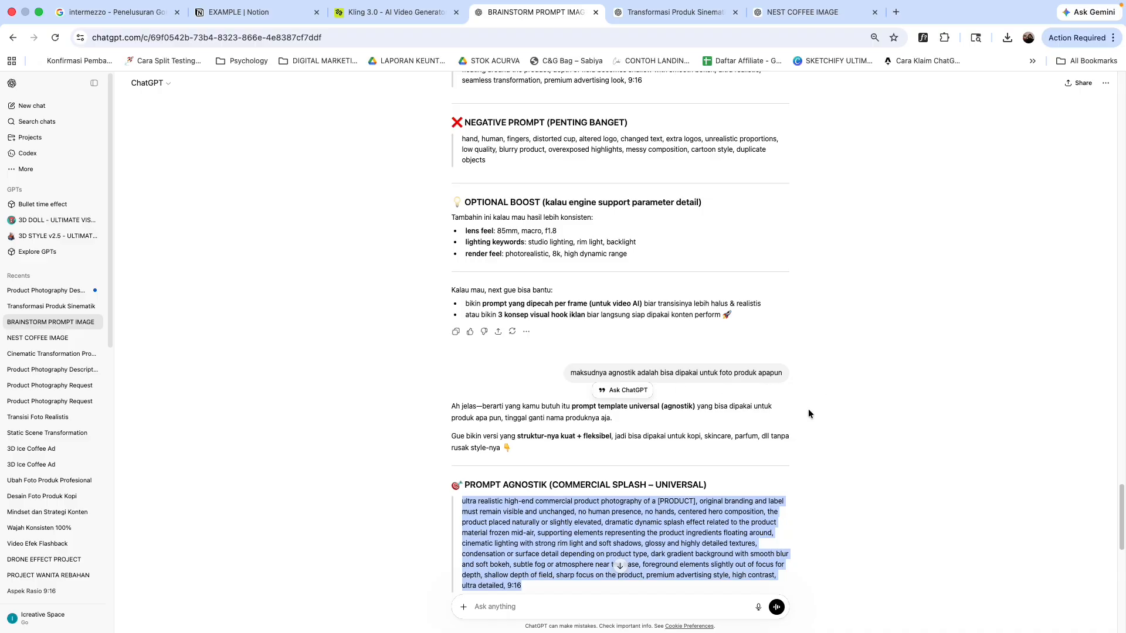
{"action": "scroll", "coordinate": [808, 409], "scroll_direction": "down", "scroll_amount": 1}
{"action": "left_click", "coordinate": [397, 386]}
{"action": "scroll", "coordinate": [449, 394], "scroll_direction": "down", "scroll_amount": 1}
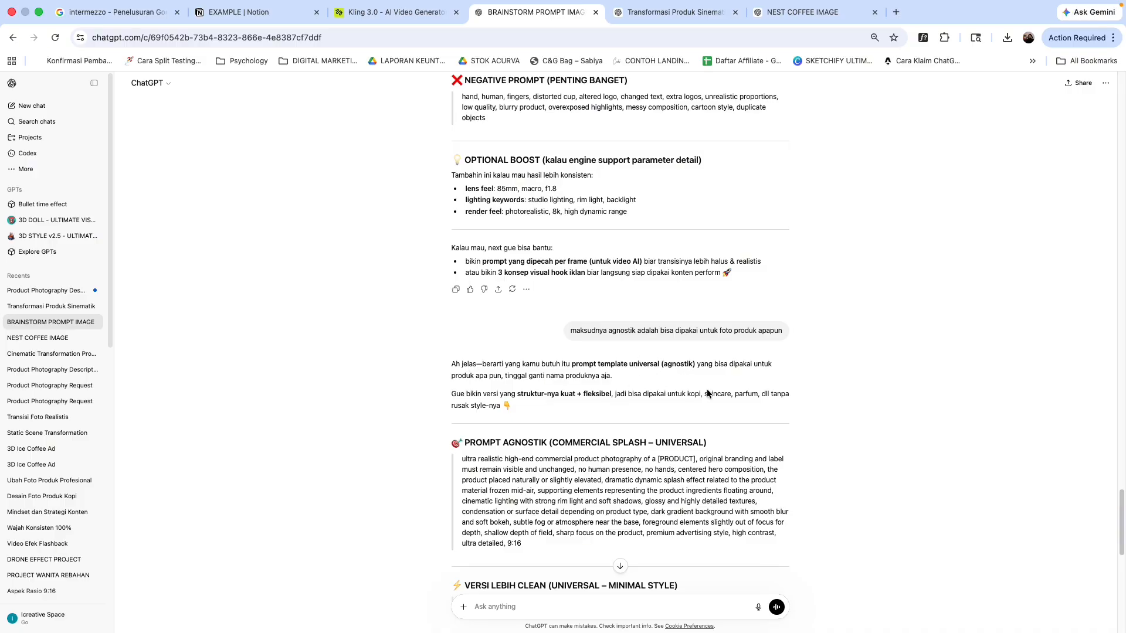
Step: Highlight the agnostic commercial splash prompt in the brainstorm chat, then switch to the Notion notes page
{"action": "scroll", "coordinate": [449, 468], "scroll_direction": "down", "scroll_amount": 1}
{"action": "scroll", "coordinate": [449, 467], "scroll_direction": "down", "scroll_amount": 1}
{"action": "left_click_drag", "start_coordinate": [462, 437], "coordinate": [534, 529]}
{"action": "left_click", "coordinate": [255, 13]}
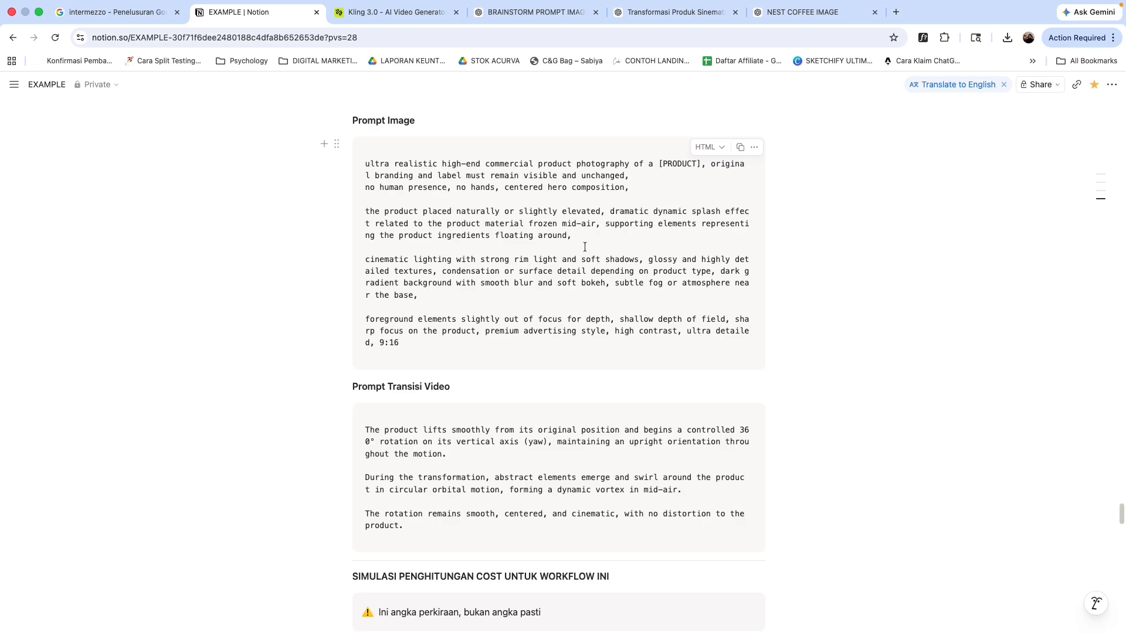
Step: Highlight the full Prompt Image text block in the Notion notes to point out the saved universal prompt
{"action": "scroll", "coordinate": [593, 255], "scroll_direction": "up", "scroll_amount": 1}
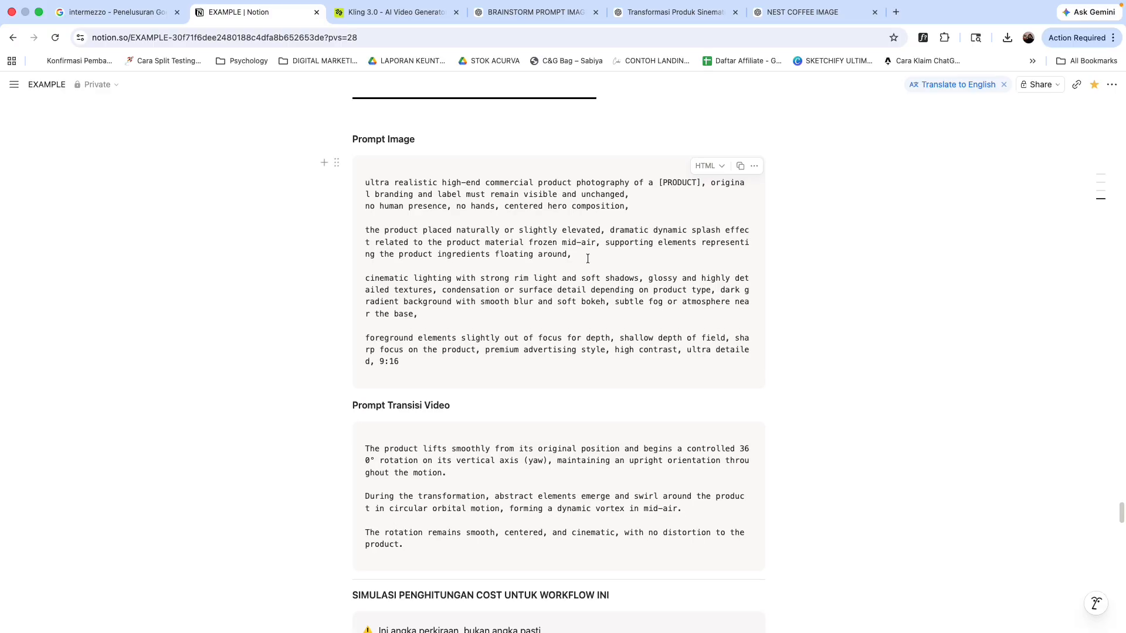
{"action": "left_click", "coordinate": [365, 181]}
{"action": "left_click_drag", "start_coordinate": [414, 362], "coordinate": [363, 184]}
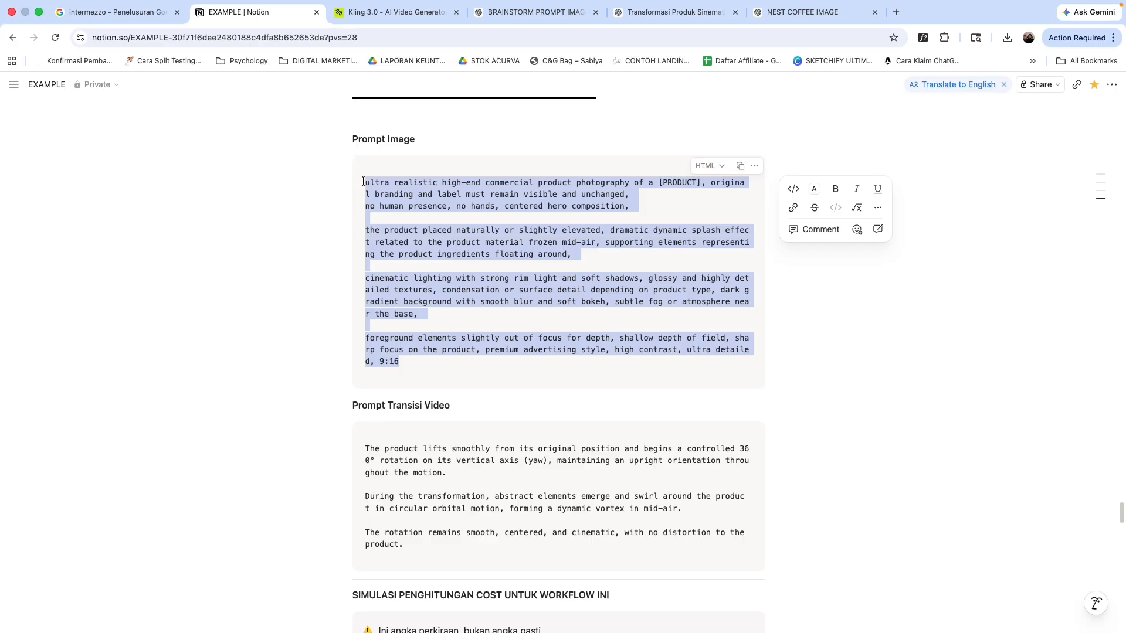
{"action": "left_click", "coordinate": [364, 182]}
{"action": "left_click", "coordinate": [370, 181]}
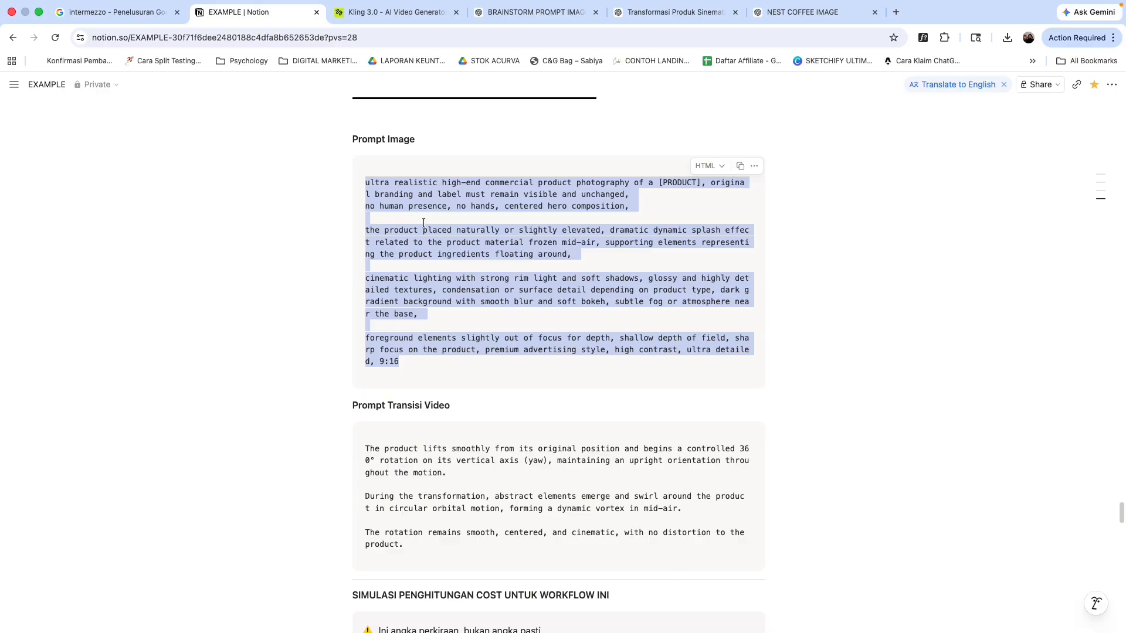
{"action": "left_click", "coordinate": [881, 334]}
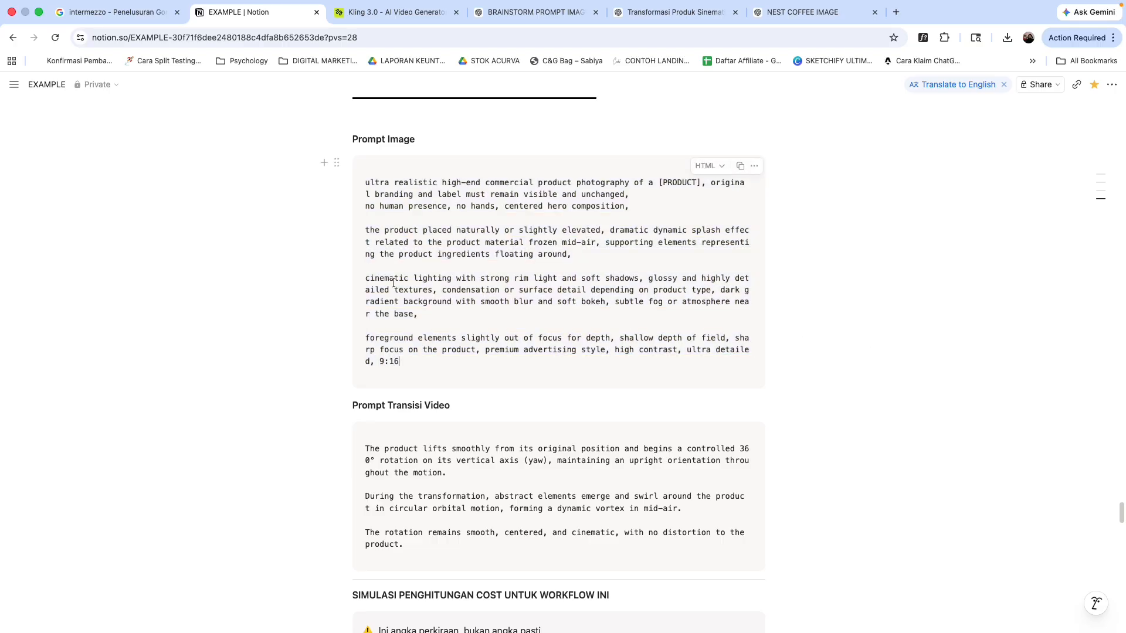
{"action": "left_click_drag", "start_coordinate": [364, 182], "coordinate": [485, 356]}
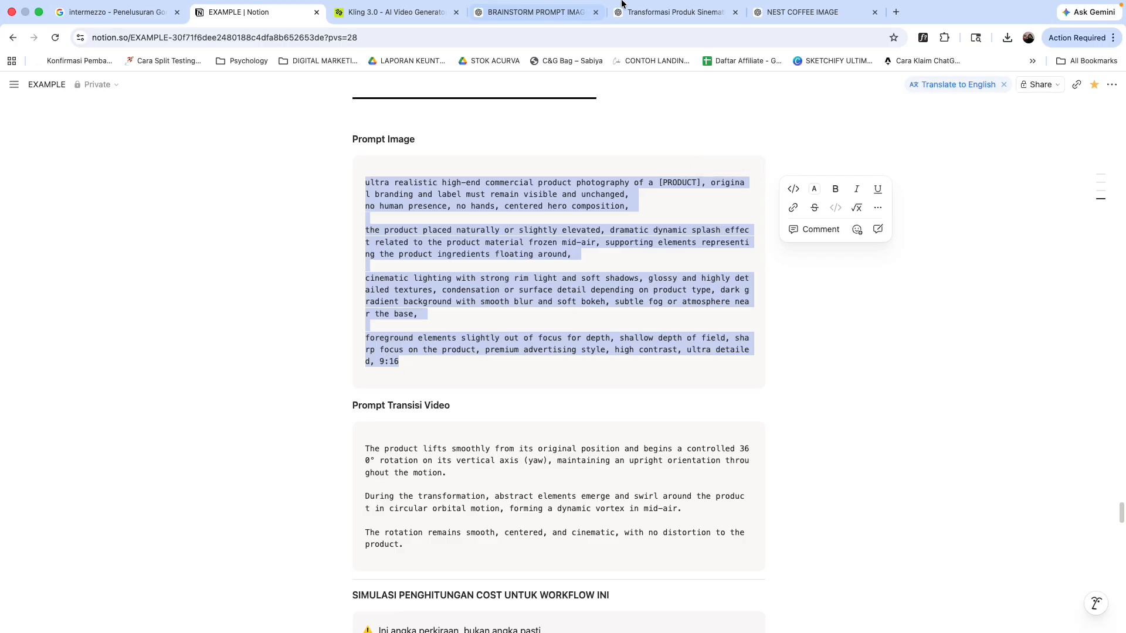
Step: Compare the saved Notion prompts against the transition-prompt chat and the brainstorm chat by switching between the tabs
{"action": "left_click", "coordinate": [674, 12]}
{"action": "left_click", "coordinate": [583, 289]}
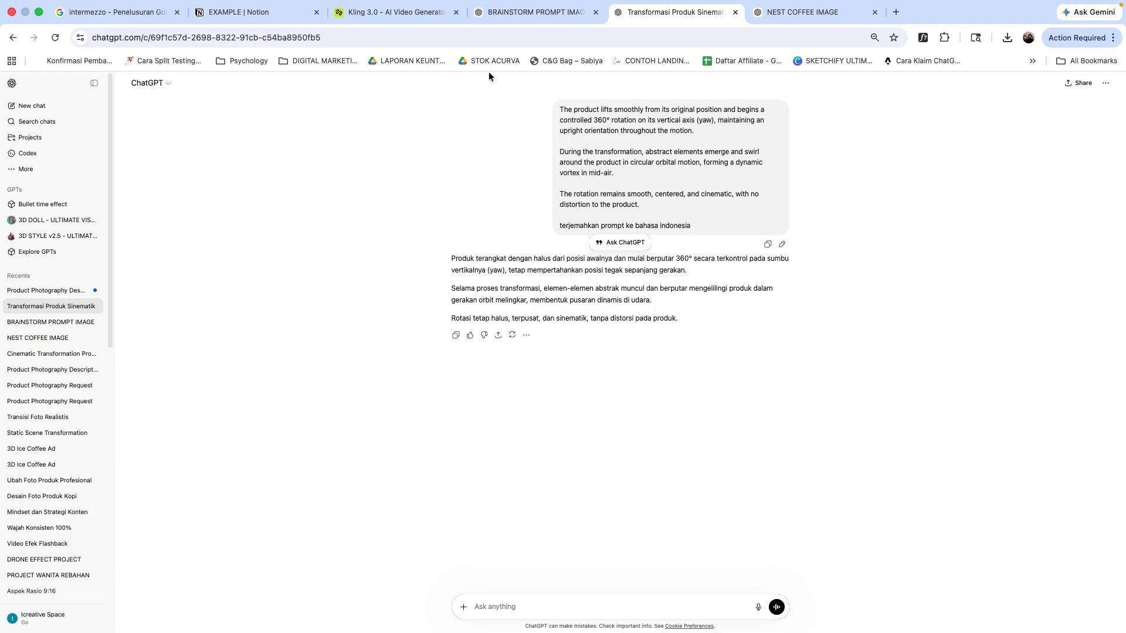
{"action": "left_click", "coordinate": [531, 12]}
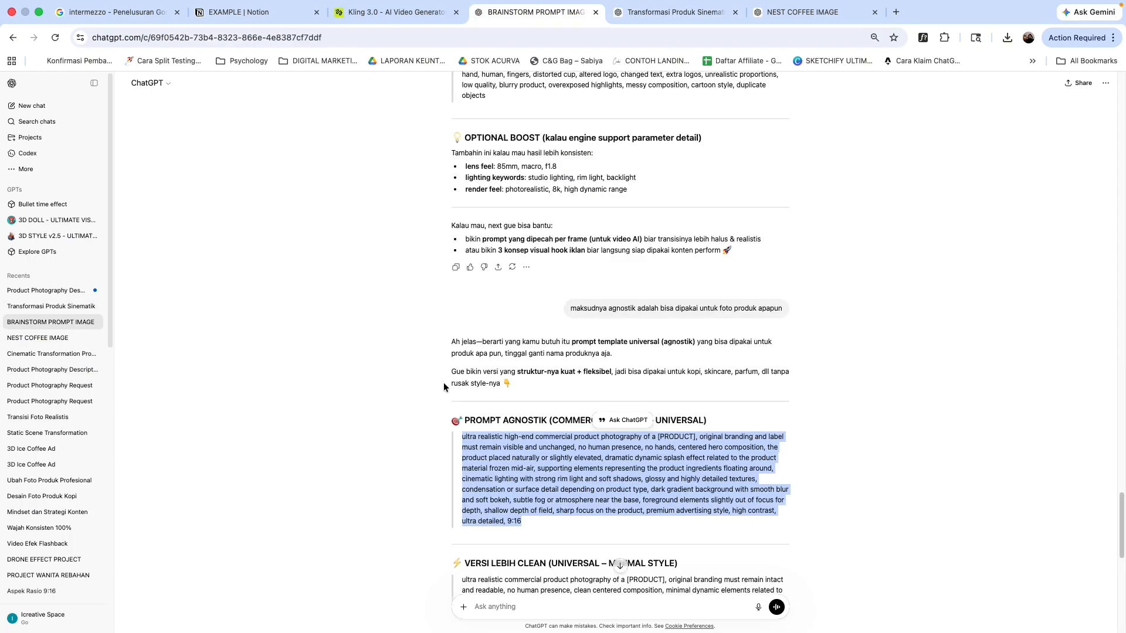
{"action": "left_click", "coordinate": [265, 14]}
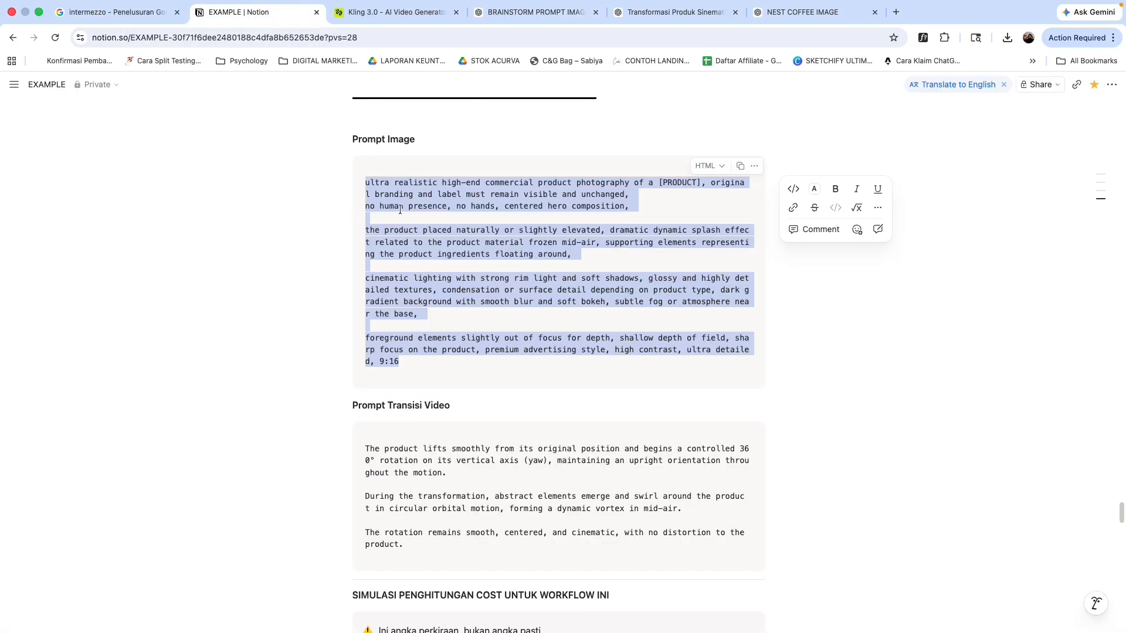
{"action": "left_click", "coordinate": [446, 448]}
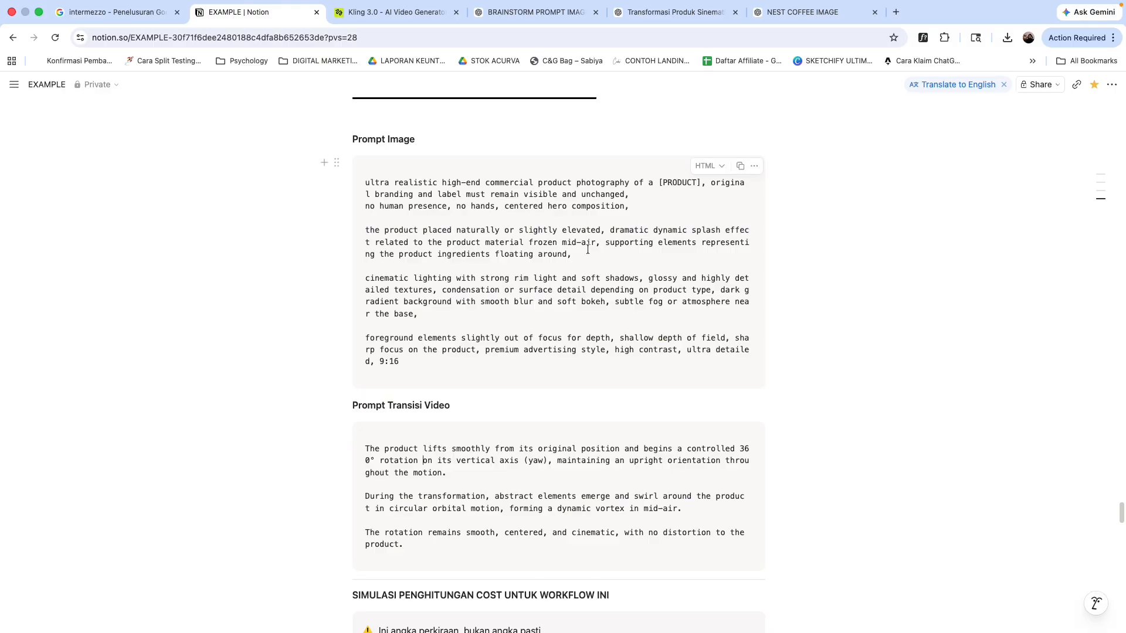
{"action": "left_click", "coordinate": [553, 11]}
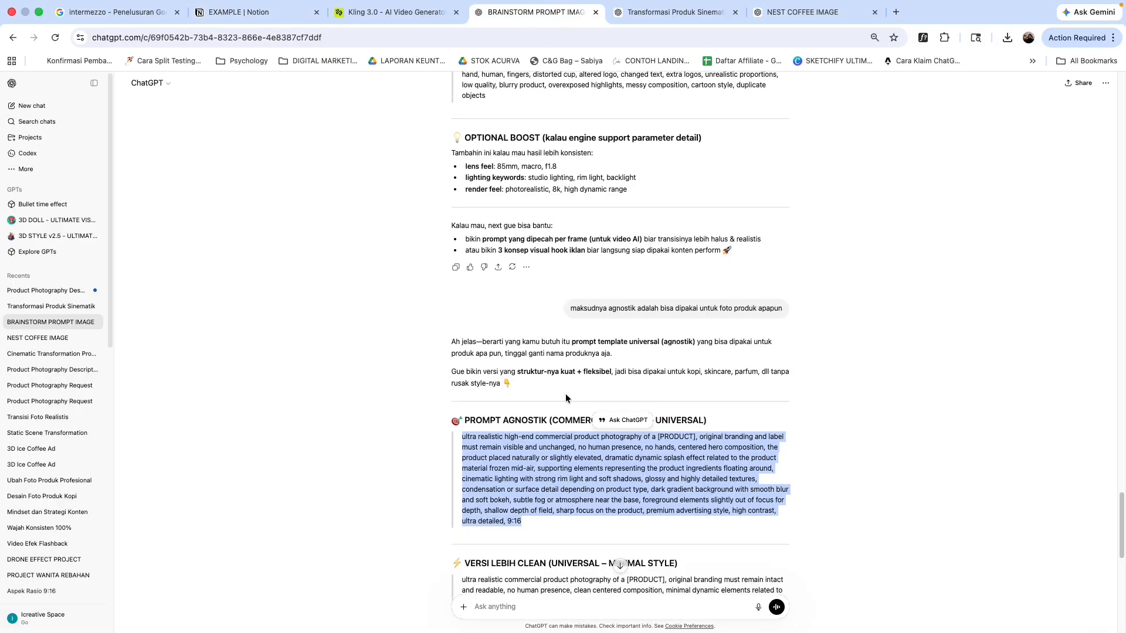
{"action": "left_click", "coordinate": [810, 476]}
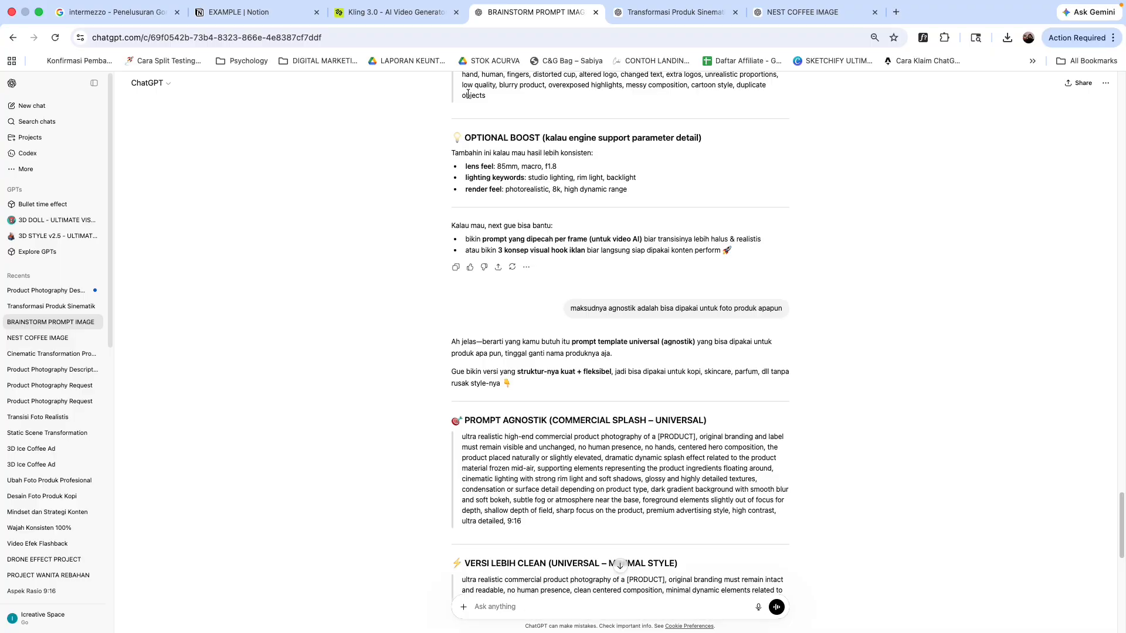
{"action": "left_click", "coordinate": [232, 12]}
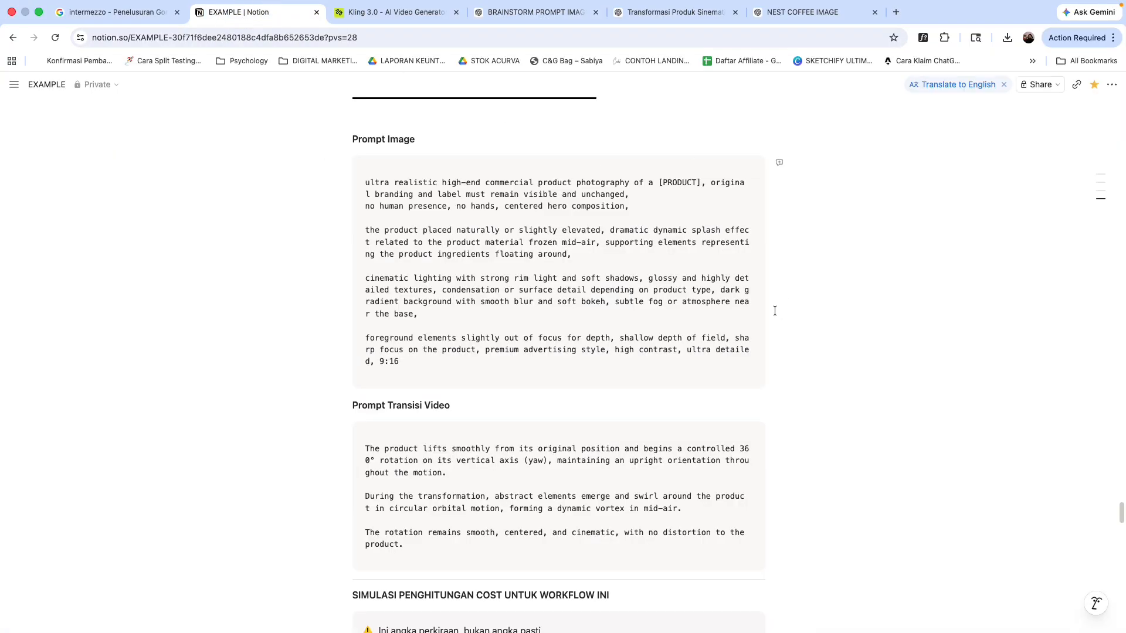